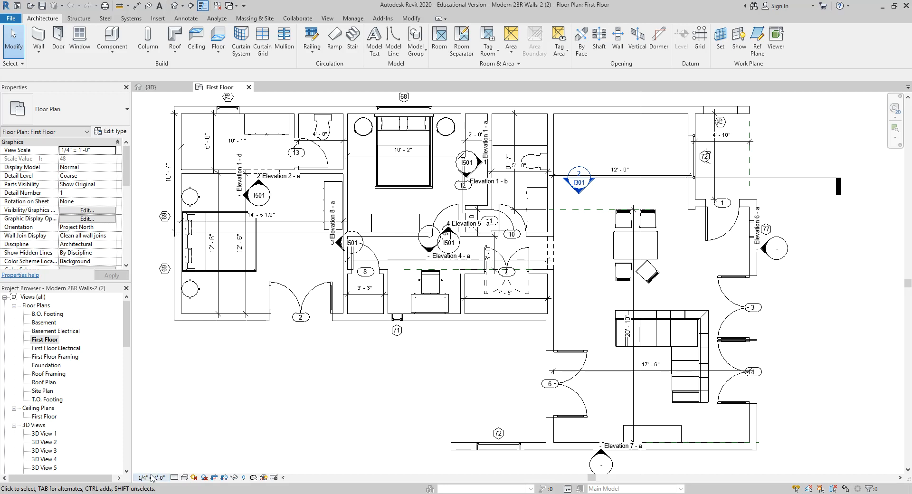
Try the First Floor plan at 1/8" = 1'-0" and 1/2" = 1'-0" view scales, and return it to 1/4" = 1'-0"
left_click(152, 477)
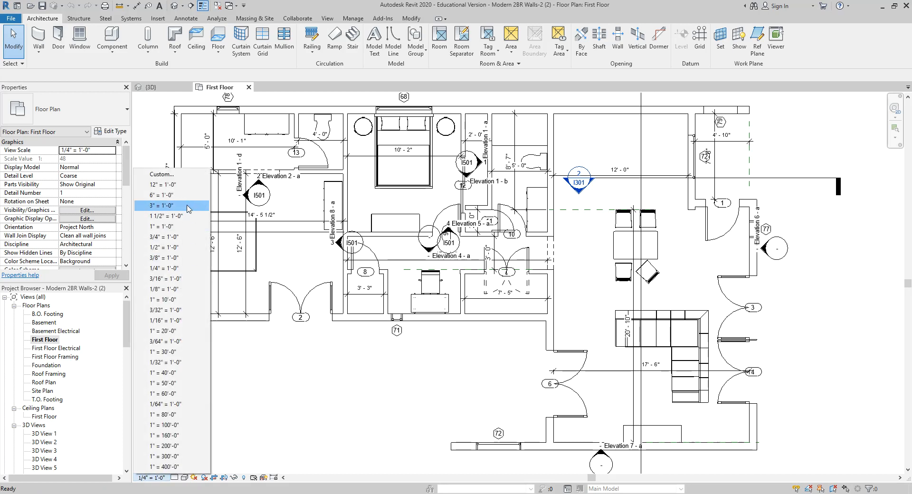
left_click(184, 289)
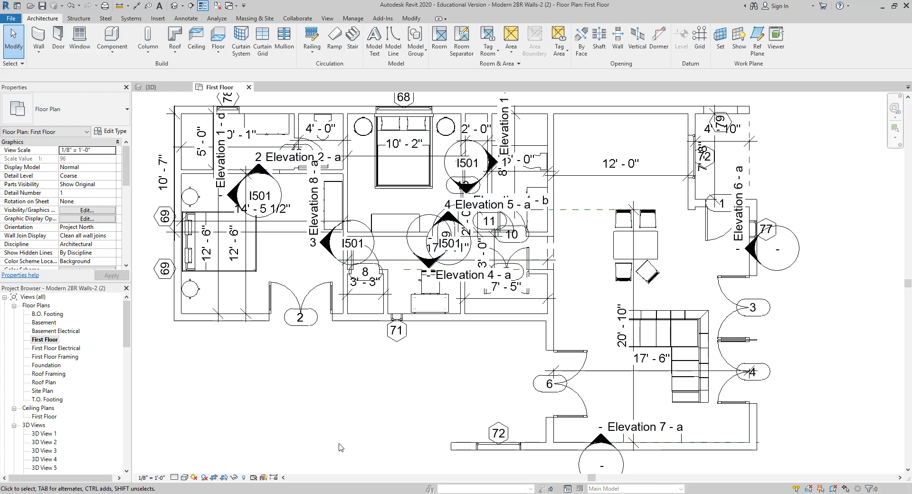
left_click(152, 478)
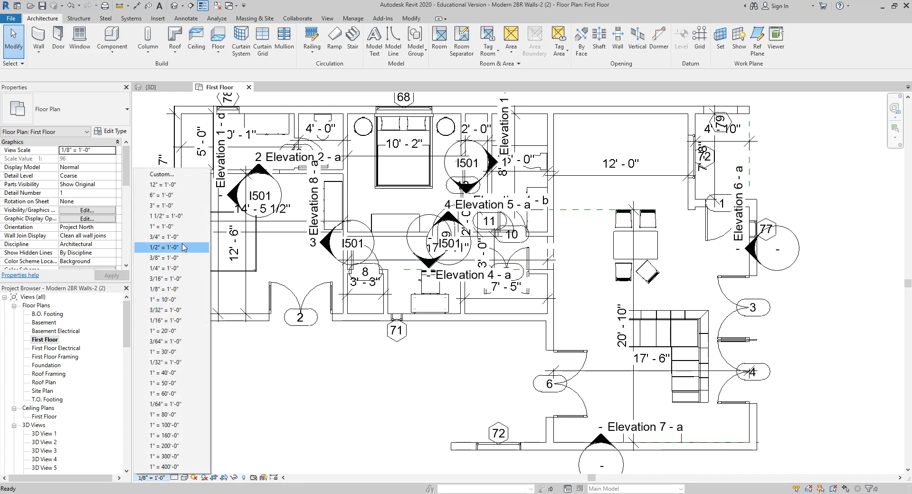
left_click(180, 247)
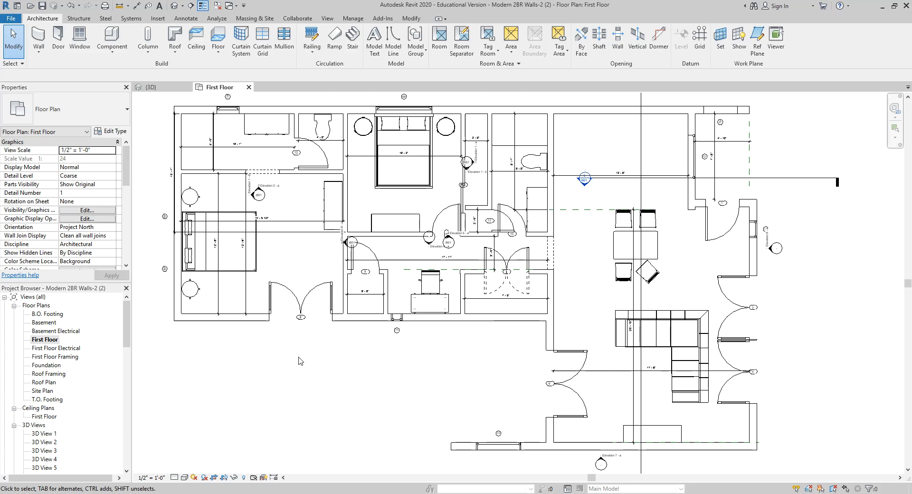
left_click(153, 477)
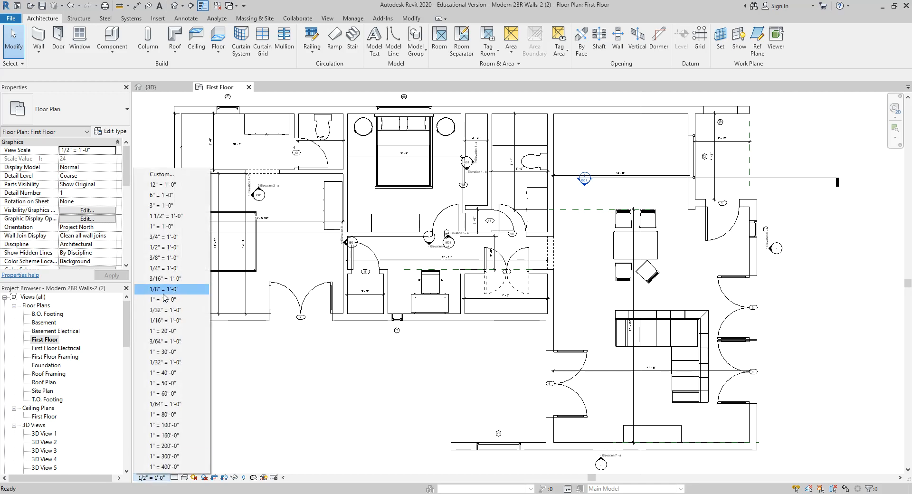
left_click(182, 268)
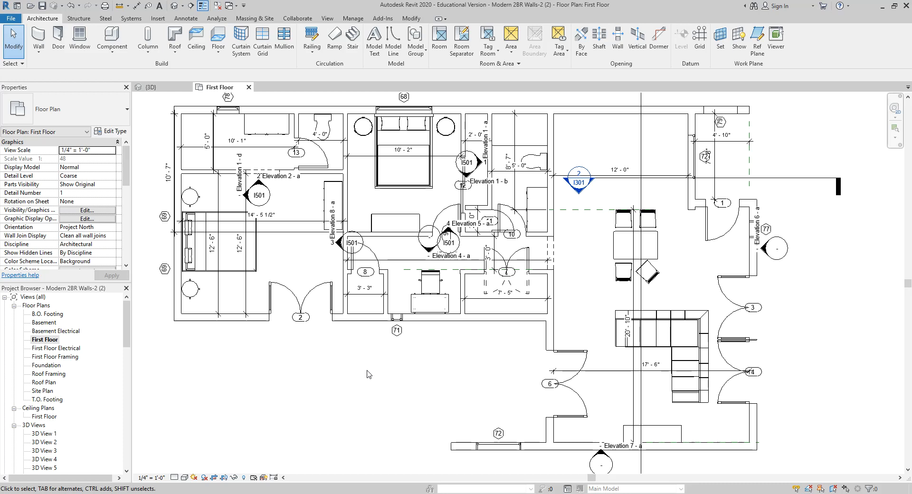
Set the First Floor plan's detail level to Medium and inspect the walls in the plan
left_click(184, 477)
left_click(174, 477)
left_click(192, 457)
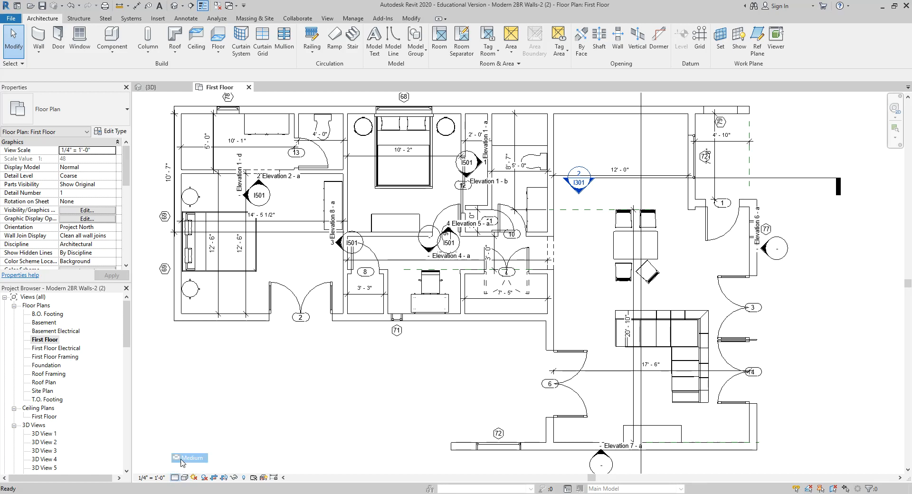
scroll(256, 323, "up", 4)
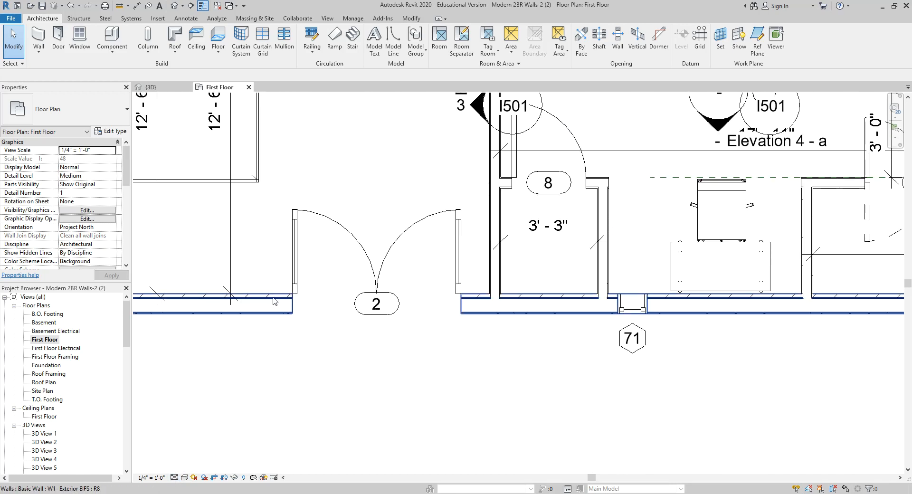
scroll(299, 356, "down", 3)
middle_click_drag(668, 402, 604, 432)
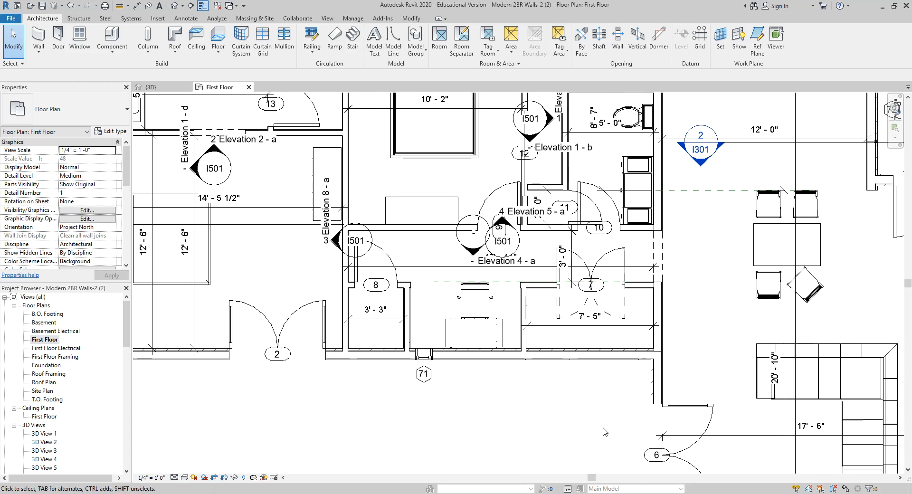
scroll(603, 428, "down", 1)
scroll(708, 285, "down", 1)
middle_click_drag(706, 294, 677, 292)
scroll(677, 295, "down", 1)
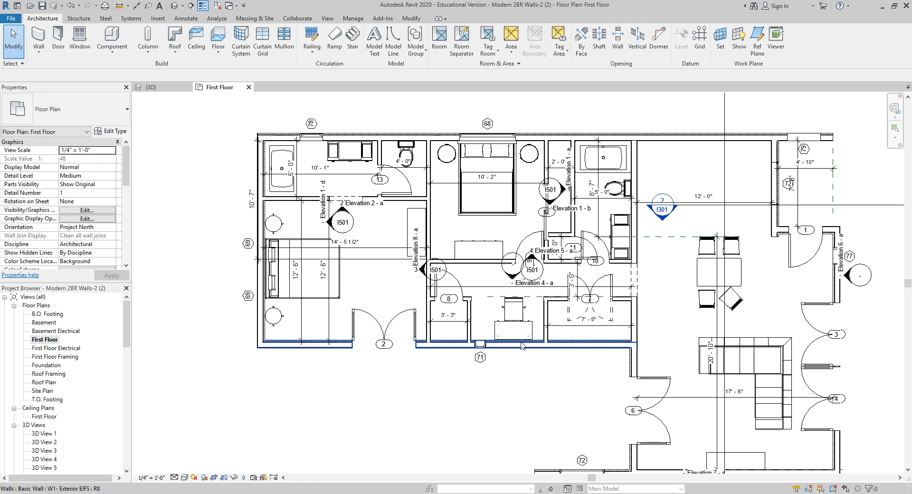
Place tagged rooms in the bedroom with double door 2, the adjoining bathroom with the vanity, and the middle bedroom
scroll(383, 289, "up", 4)
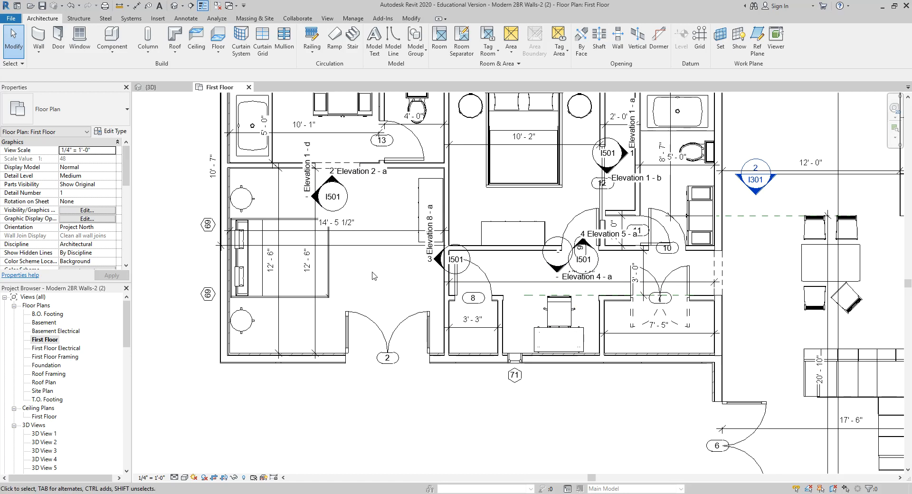
middle_click_drag(382, 289, 394, 325)
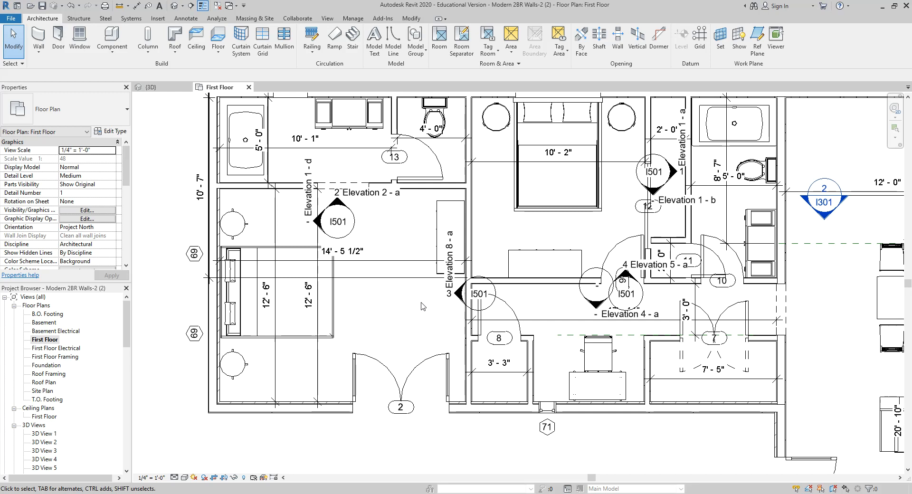
middle_click_drag(407, 296, 420, 310)
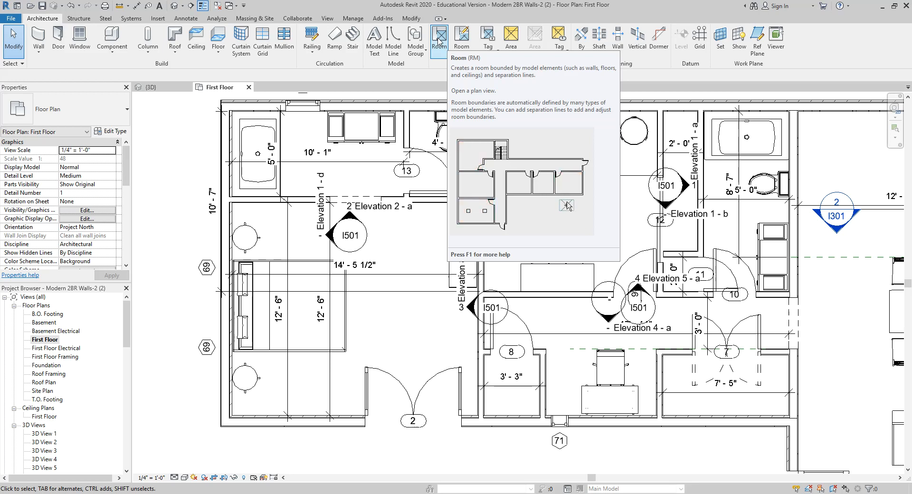
key("r")
key("m")
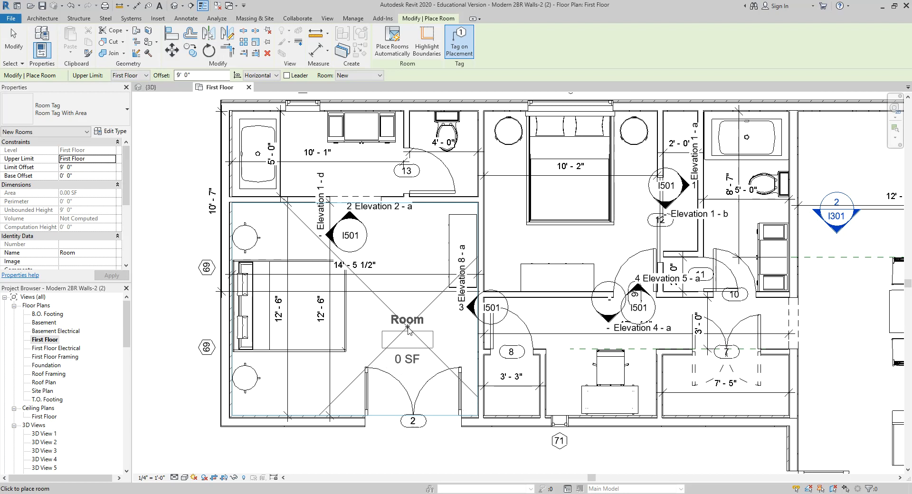
left_click(407, 326)
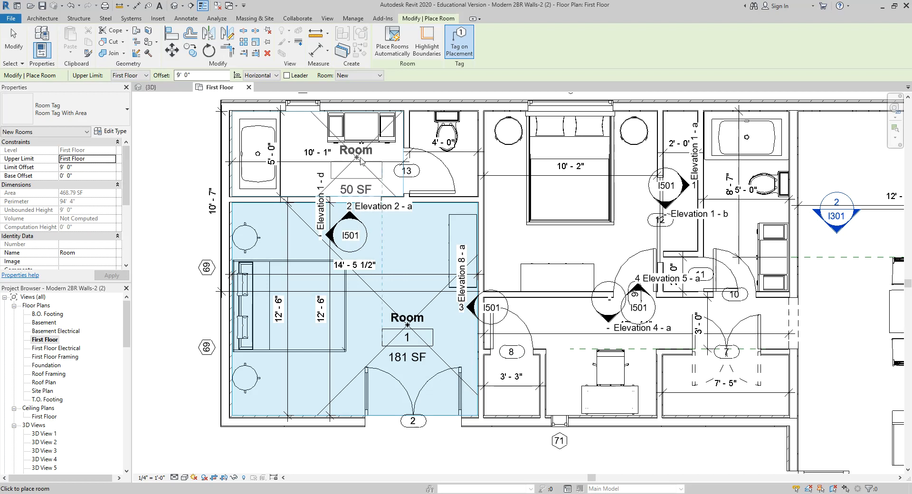
left_click(357, 159)
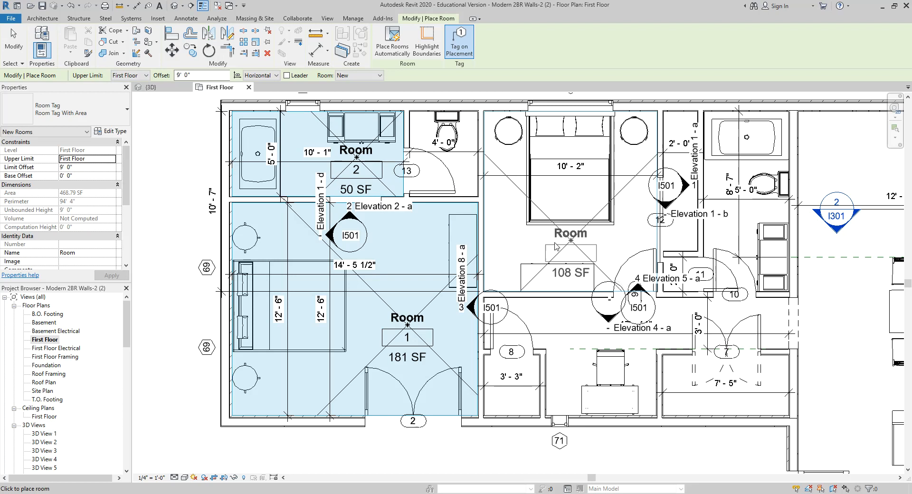
left_click(528, 243)
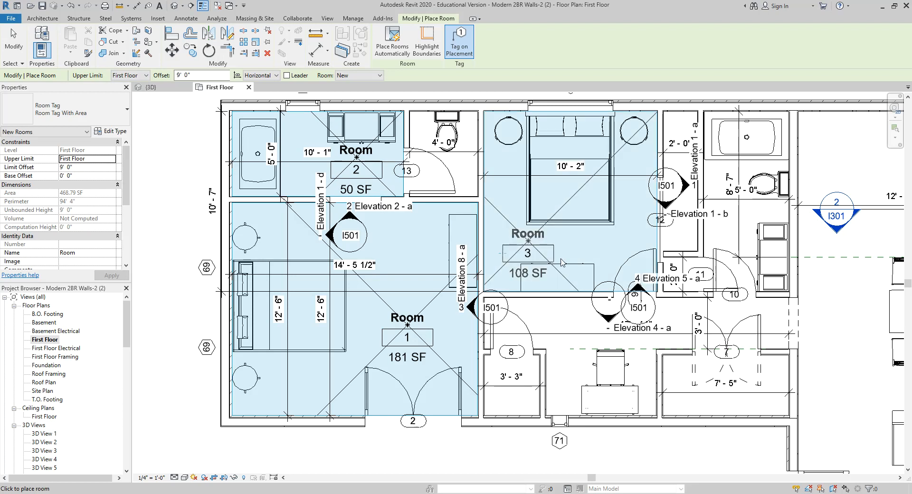
key("Escape")
key("Escape")
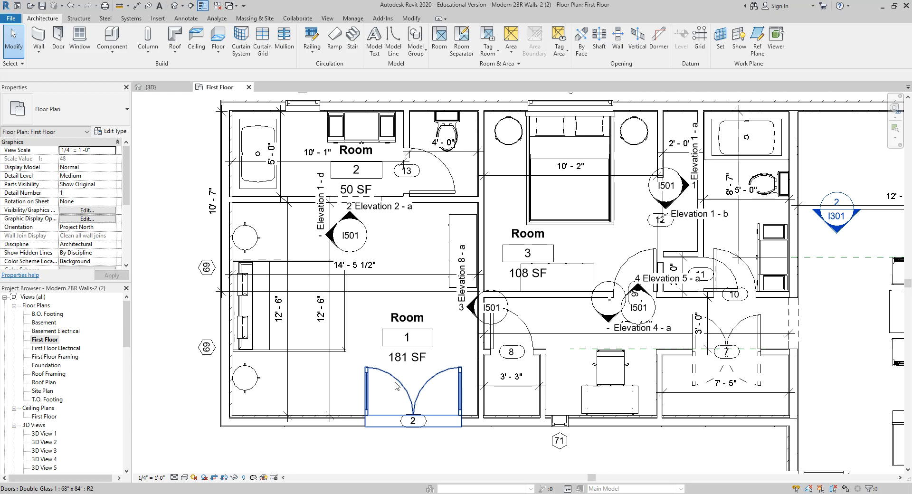
Examine the name, number and area shown in the room tag of the bedroom with double door 2
scroll(403, 380, "up", 2)
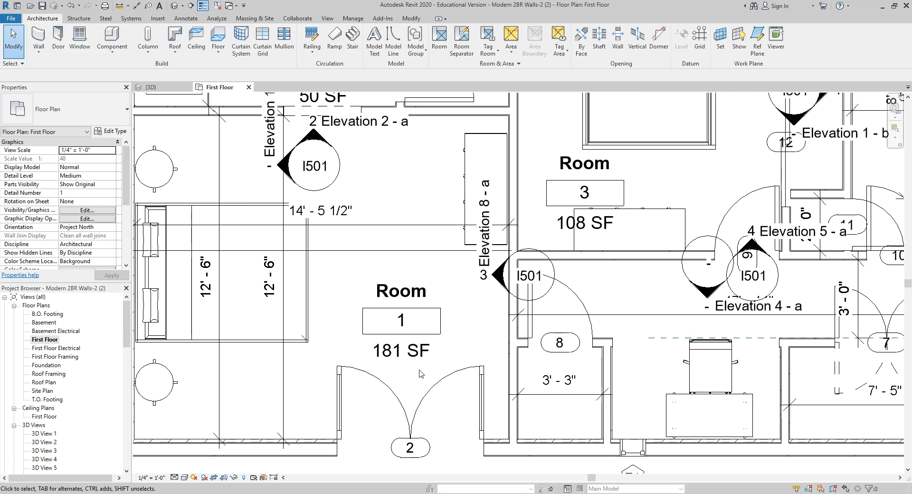
middle_click_drag(420, 373, 454, 367)
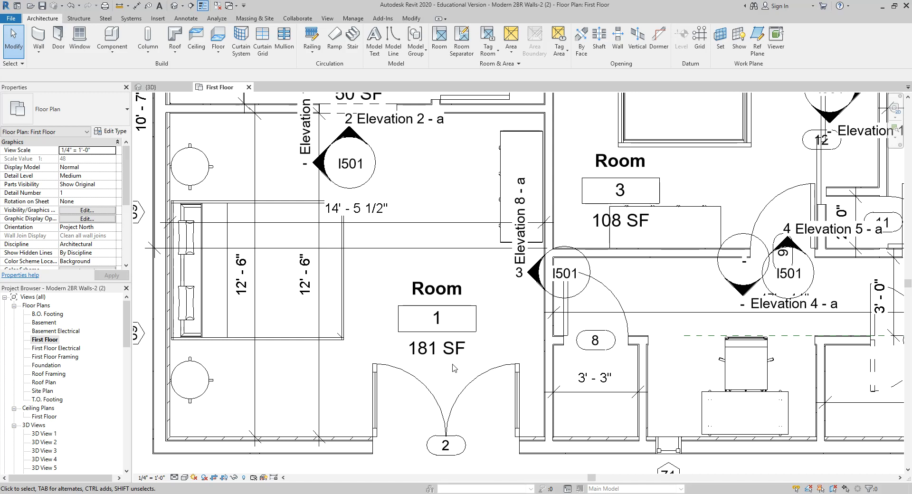
scroll(435, 309, "down", 2)
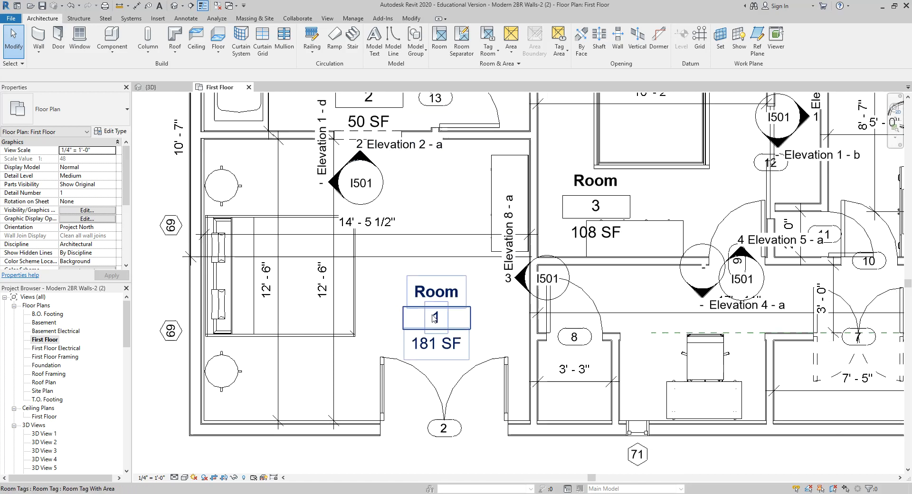
middle_click_drag(432, 219, 398, 250)
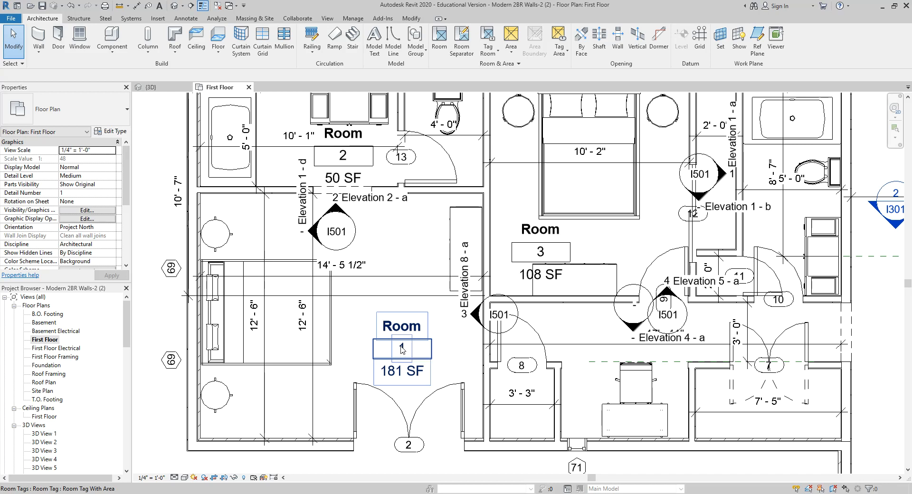
scroll(401, 349, "up", 2)
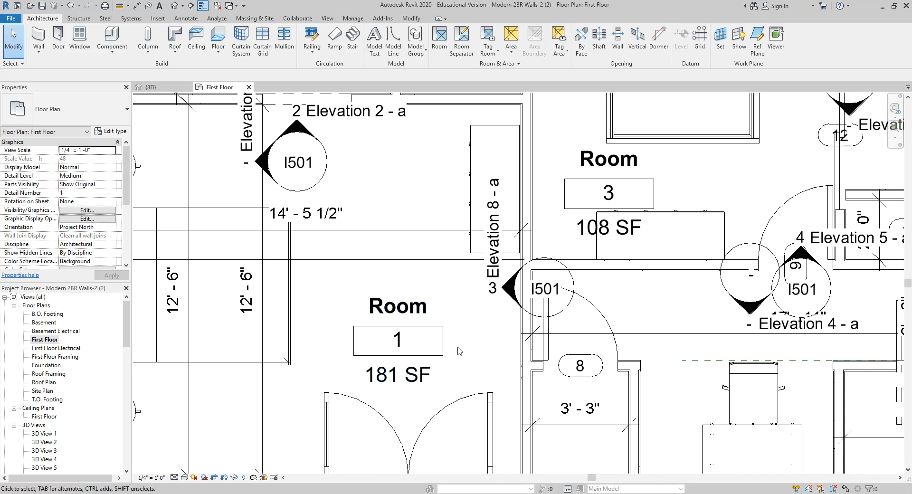
scroll(456, 351, "down", 1)
scroll(458, 356, "up", 1)
scroll(416, 360, "up", 1)
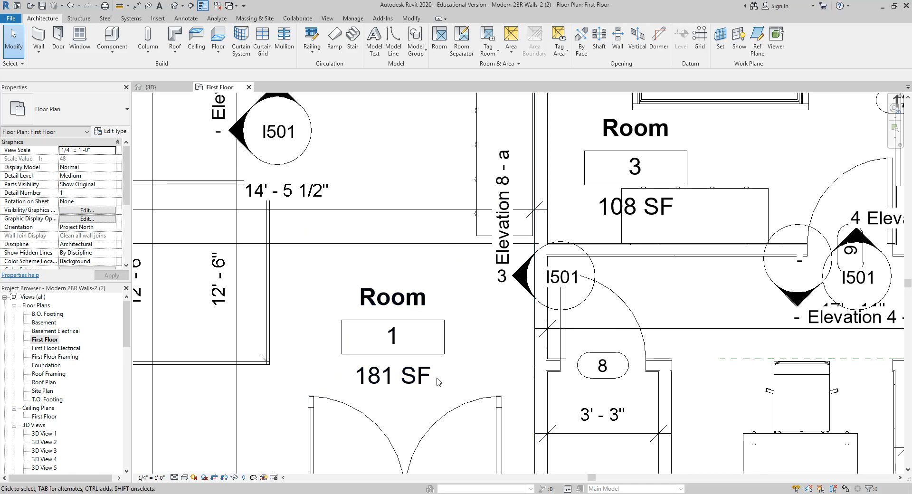
scroll(400, 387, "down", 3)
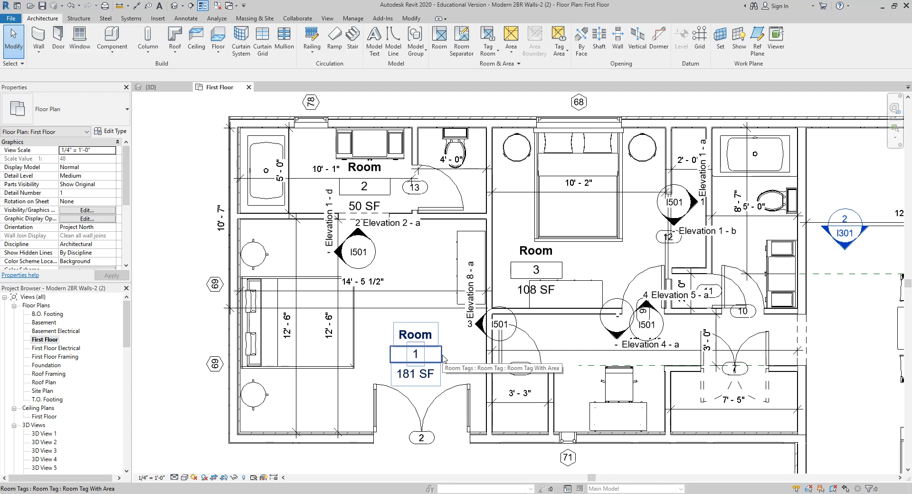
scroll(443, 356, "up", 1)
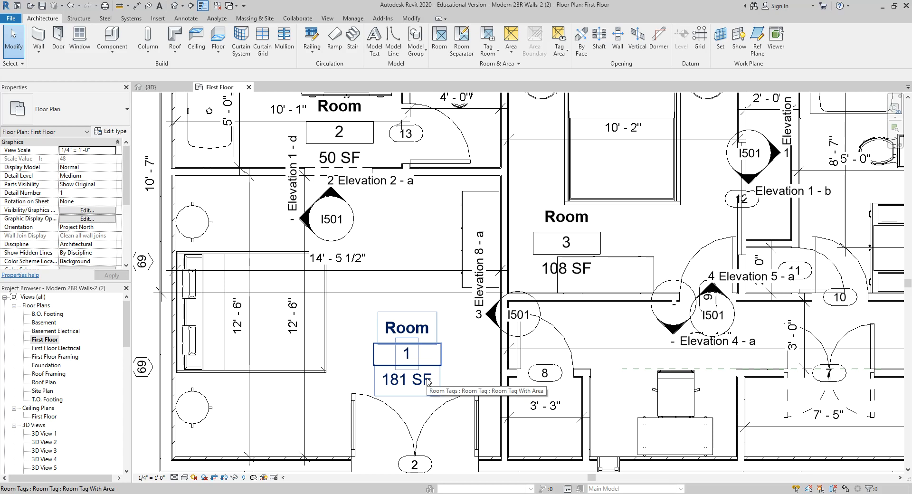
left_click(445, 355)
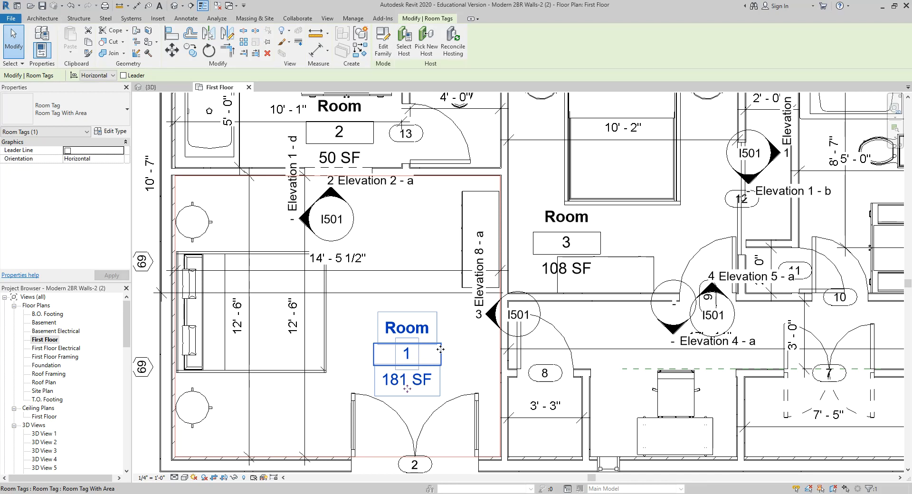
left_click(383, 479)
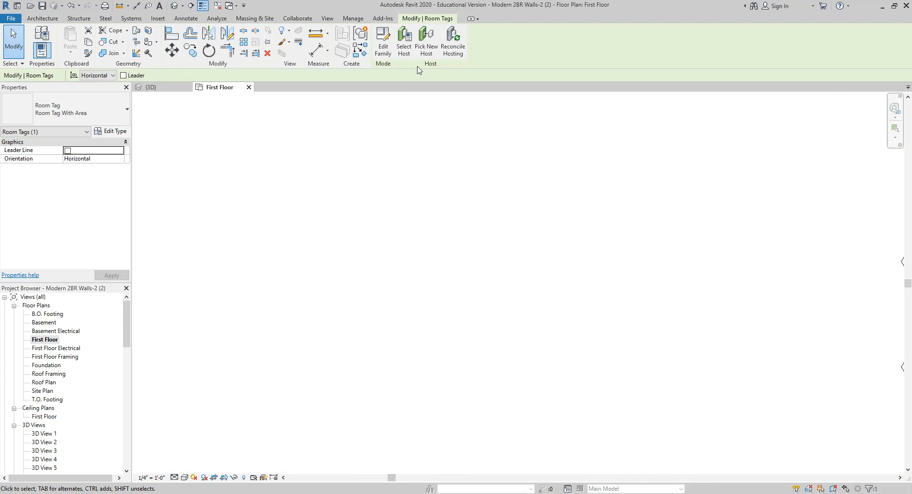
scroll(303, 206, "down", 2)
scroll(523, 170, "down", 2)
middle_click_drag(523, 170, 369, 195)
left_click(531, 391)
scroll(527, 275, "up", 5)
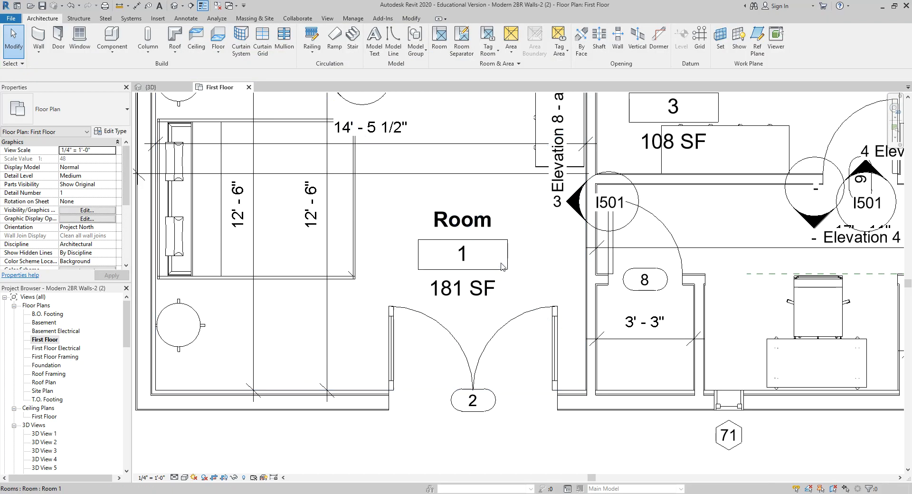
Change room 1's tag to the plain Room Tag type, and switch it to Room Tag With Volume
left_click(503, 265)
middle_click_drag(515, 257, 534, 301)
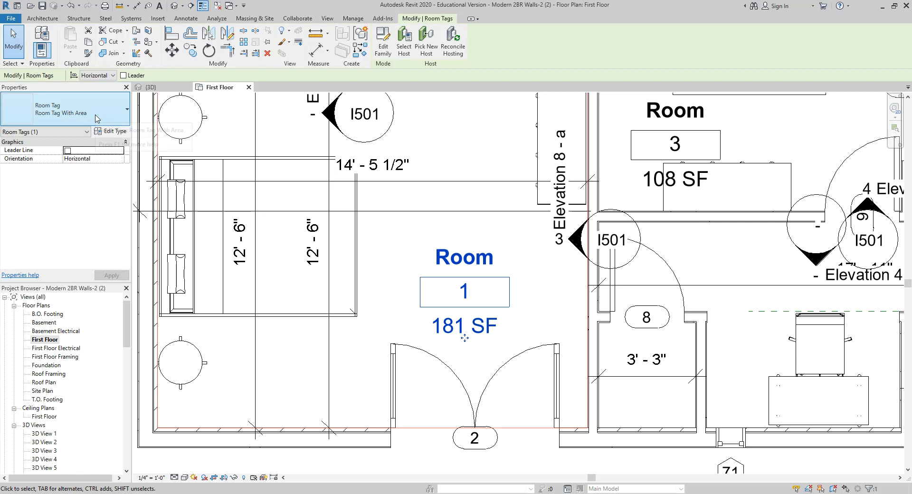
left_click(436, 463)
left_click(467, 290)
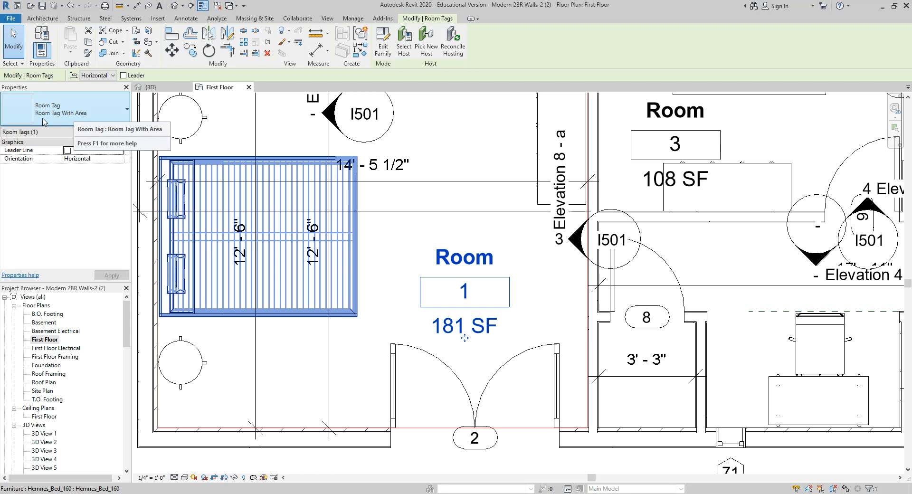
left_click(83, 122)
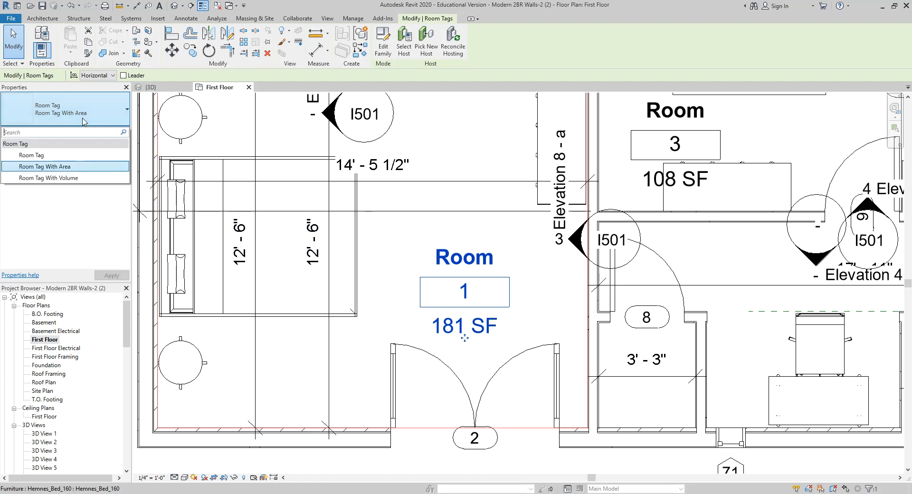
left_click(61, 157)
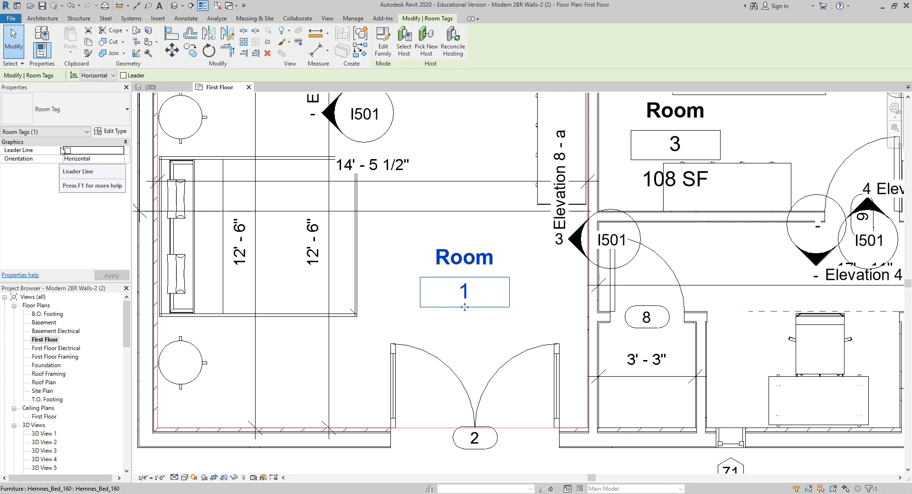
left_click(62, 112)
left_click(70, 179)
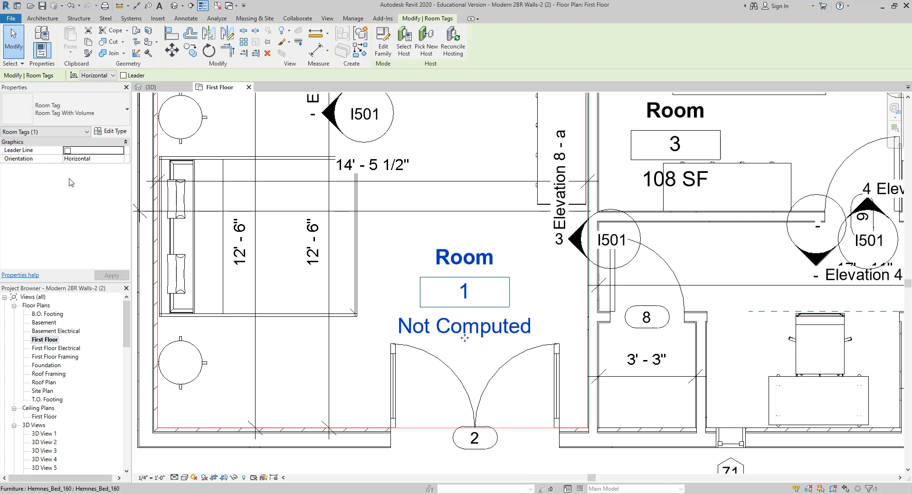
Switch room 1's tag to Room Tag With Area, and return it to the plain Room Tag type
left_click(92, 114)
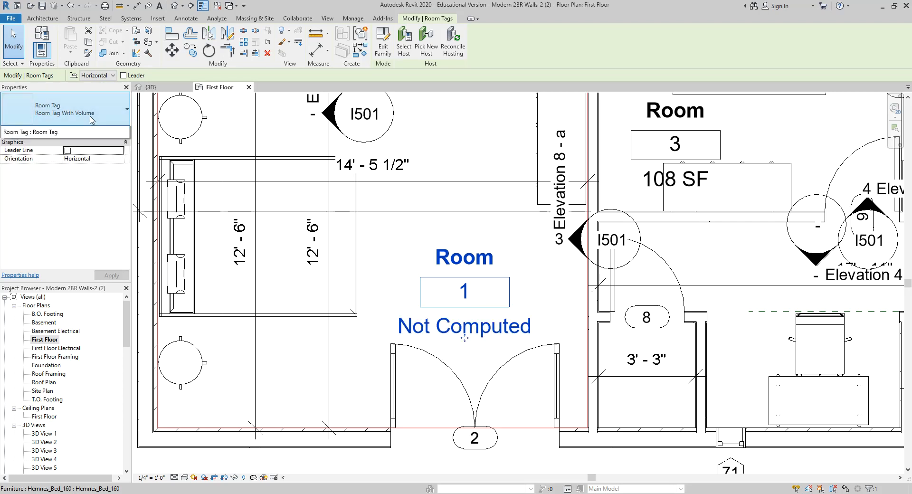
left_click(76, 166)
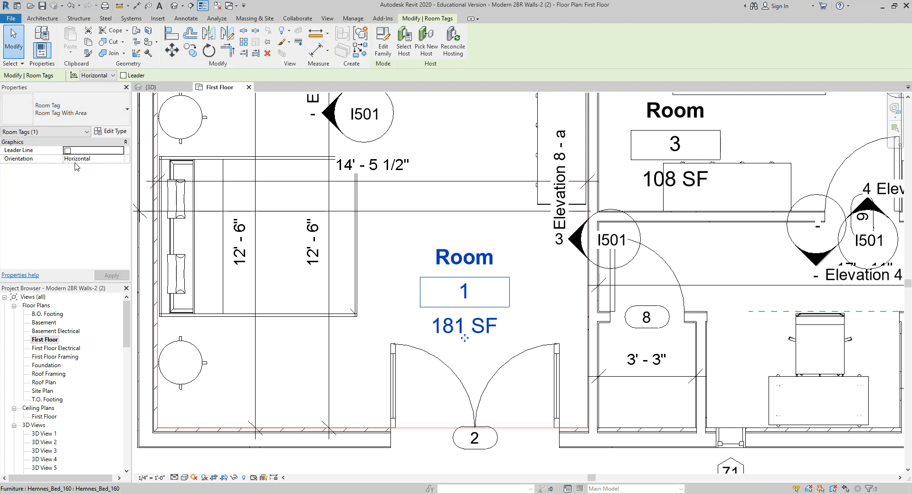
left_click(79, 114)
left_click(73, 157)
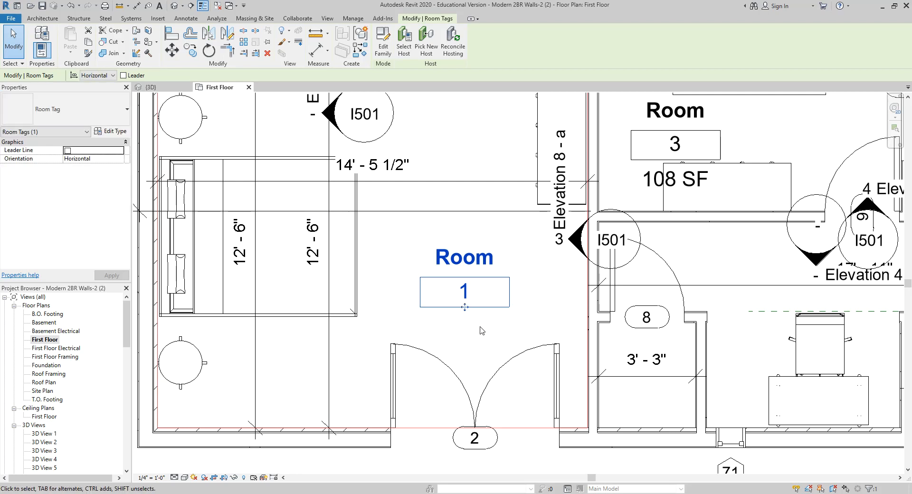
left_click(489, 338)
scroll(475, 323, "down", 3)
middle_click_drag(485, 292, 429, 321)
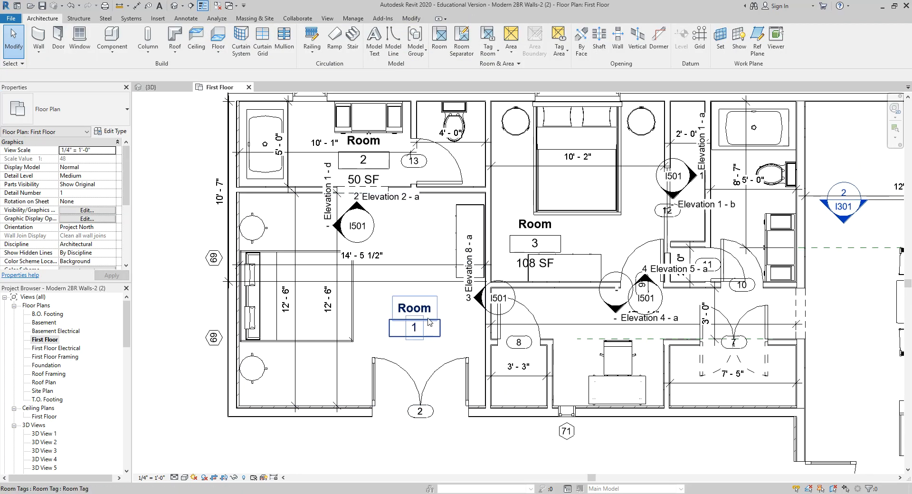
Review the type parameters of room 1's tag without changing them, and set the tag's type to Room Tag With Area
left_click(432, 319)
left_click(111, 132)
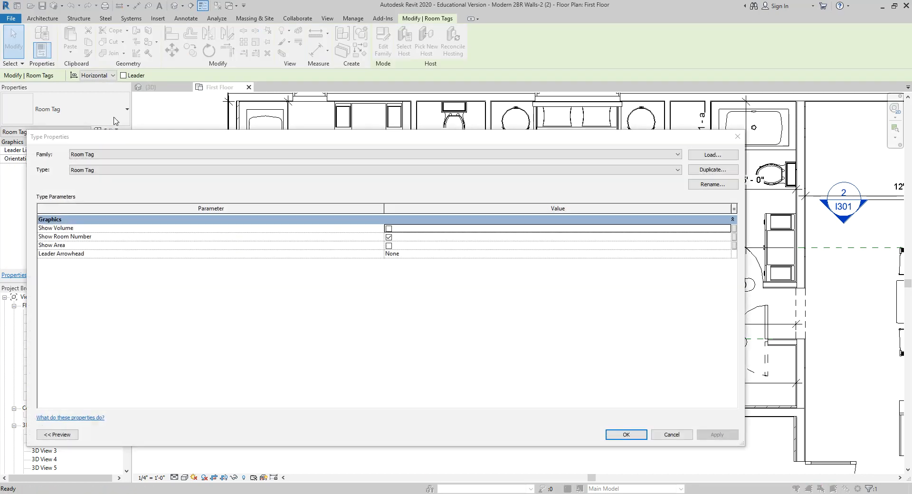
left_click(671, 434)
left_click(67, 109)
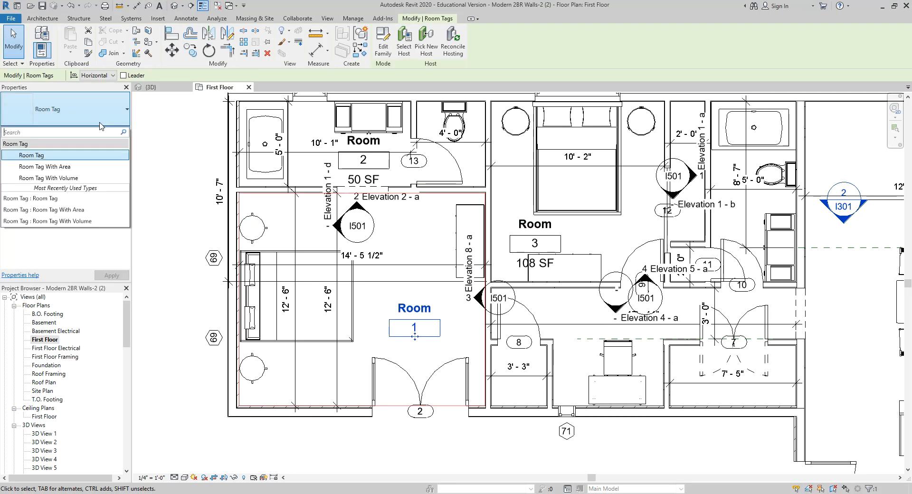
left_click(45, 166)
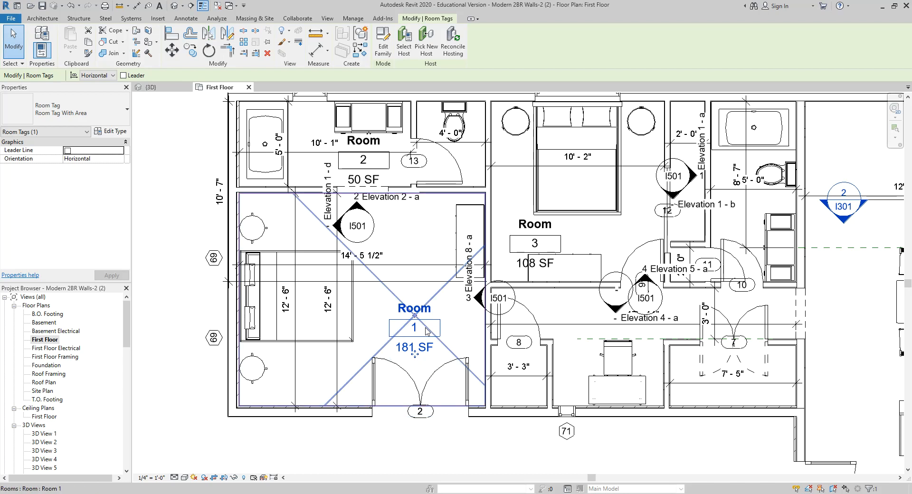
Place a room with a plain Room Tag in the hallway and desk area beside door 8
left_click(39, 19)
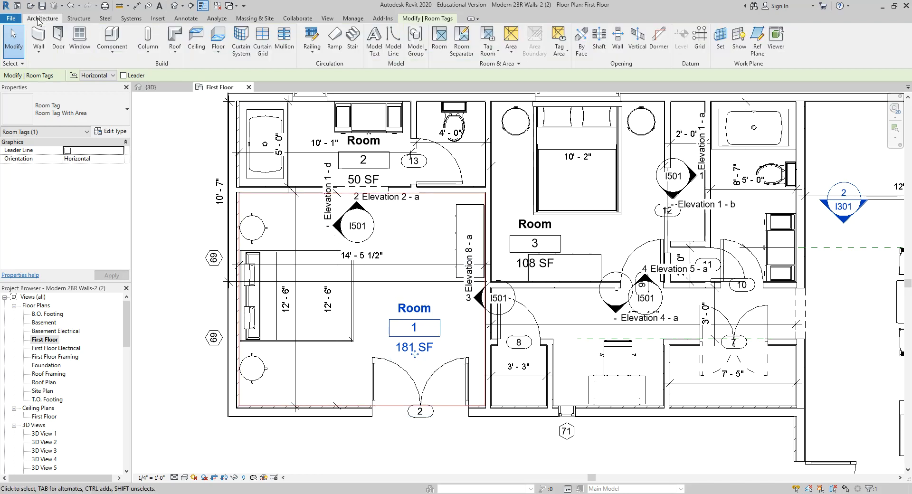
left_click(439, 37)
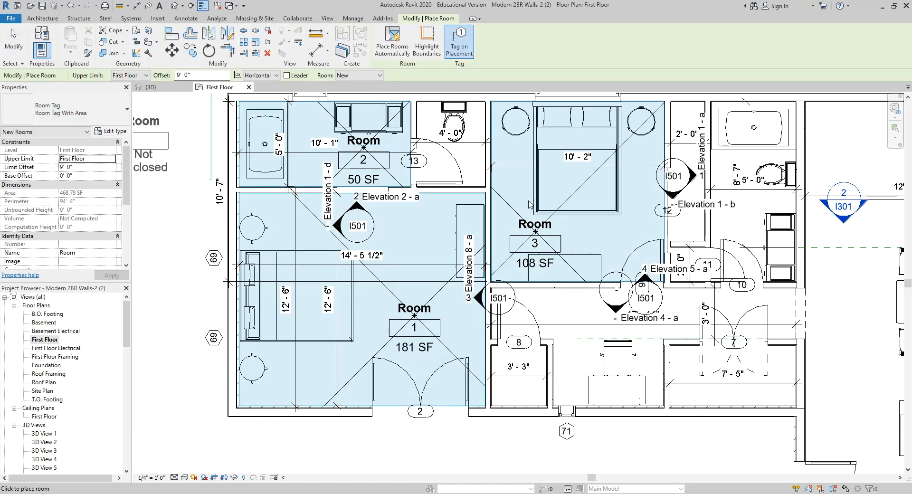
left_click(102, 111)
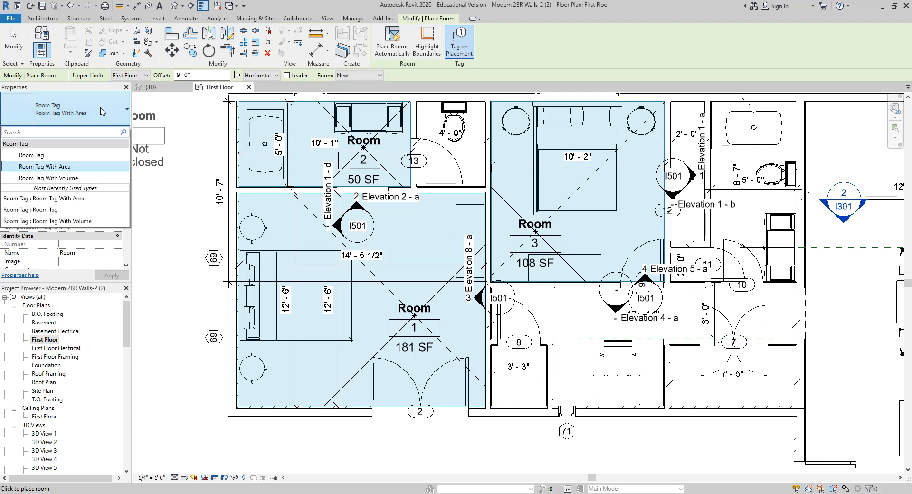
left_click(57, 159)
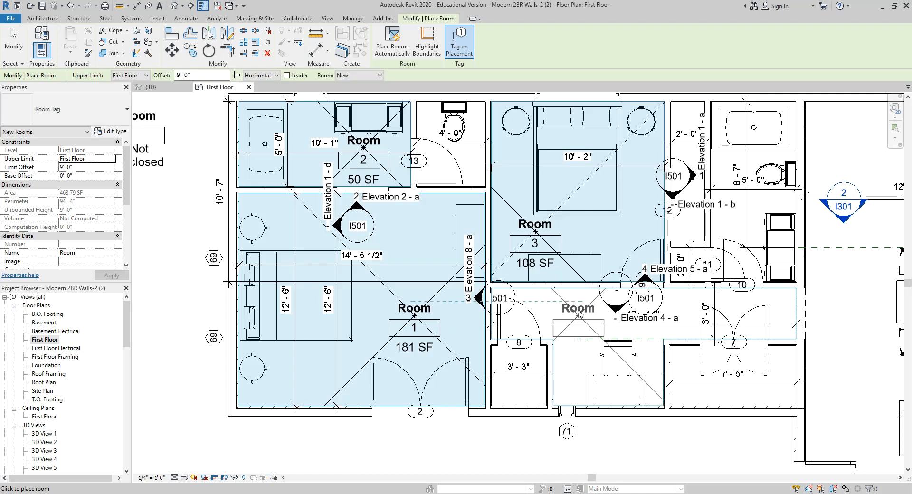
left_click(577, 312)
key("Escape")
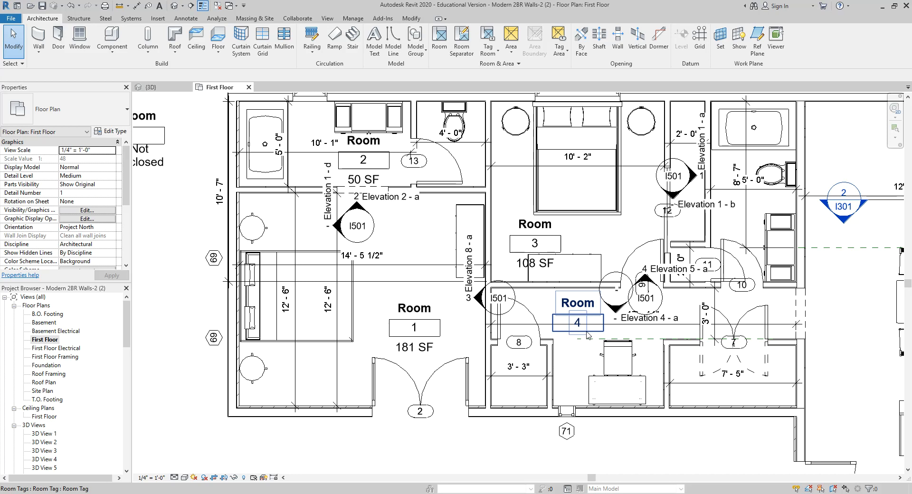
Select all Room Tag With Area instances visible in the view and change them to the plain Room Tag type
scroll(277, 220, "down", 4)
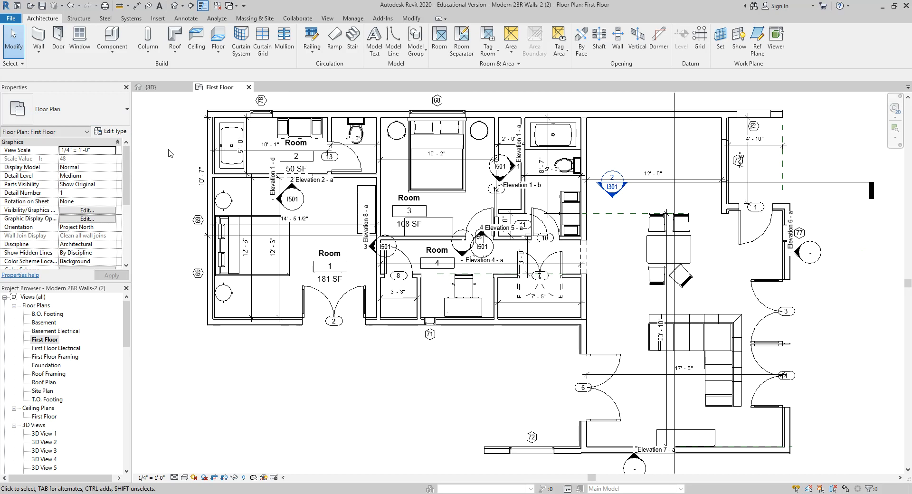
scroll(277, 221, "up", 3)
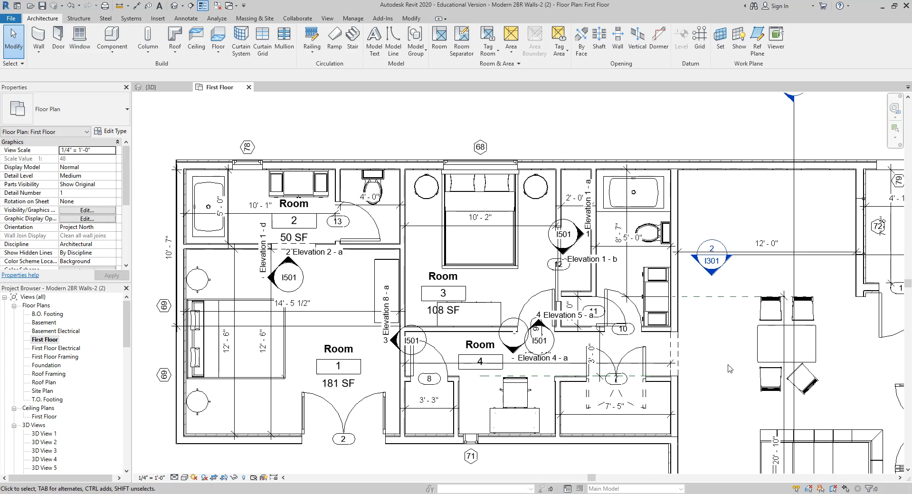
middle_click_drag(498, 362, 513, 328)
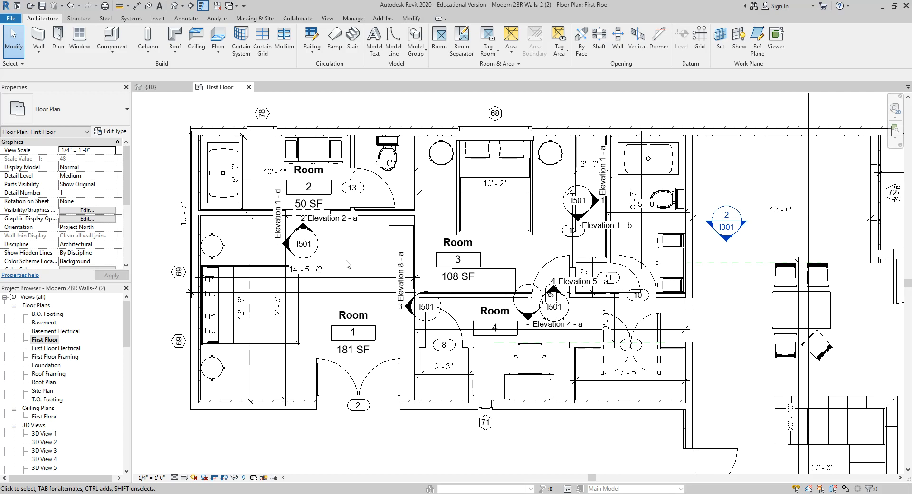
left_click(326, 195)
right_click(326, 195)
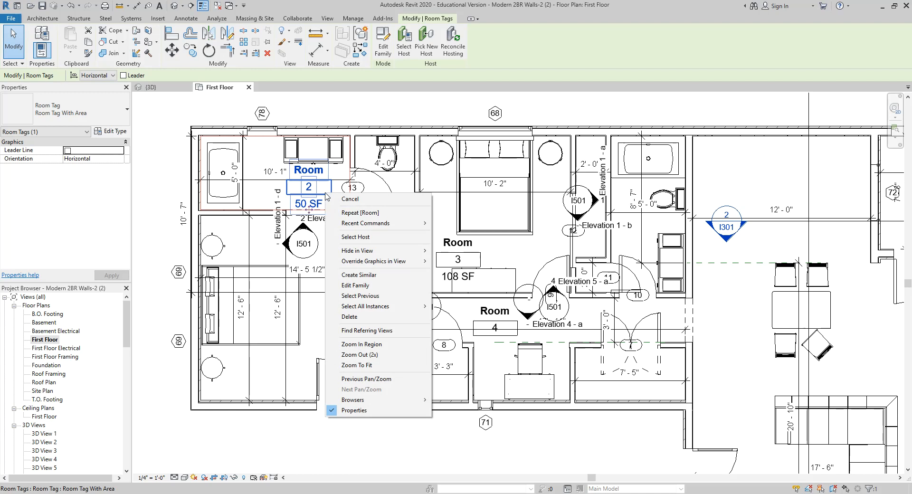
mouse_move(372, 310)
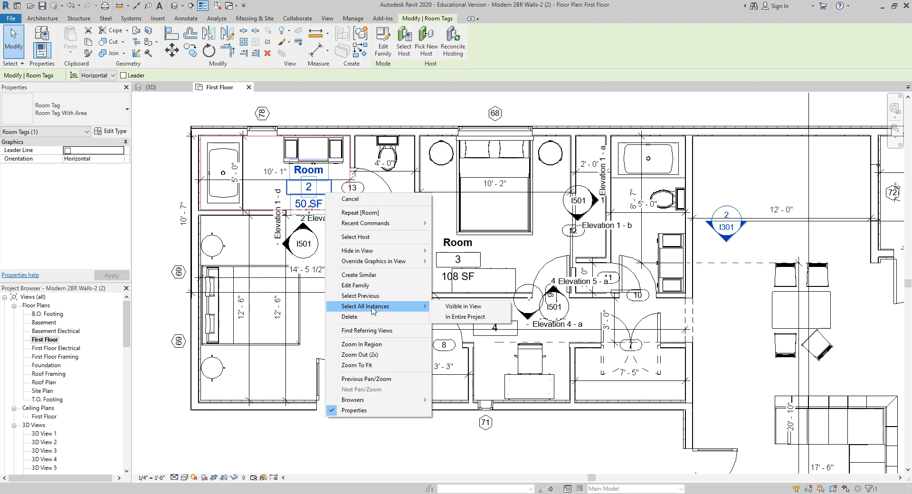
left_click(463, 306)
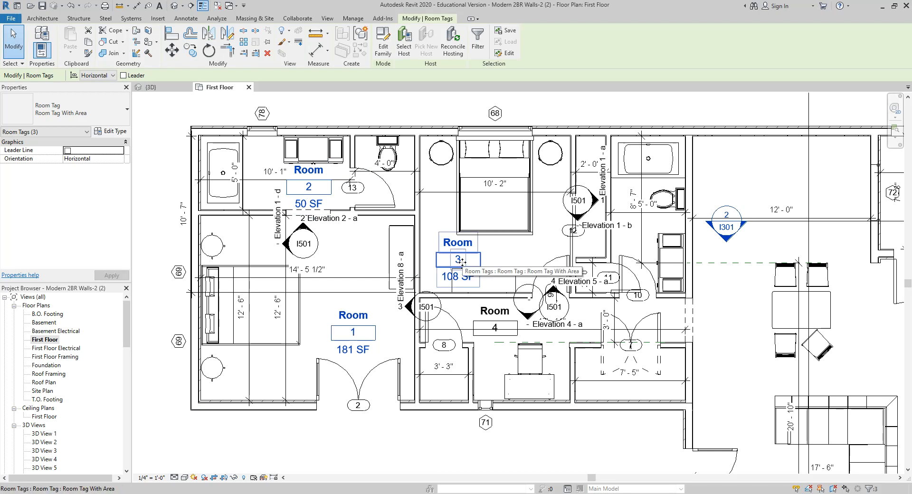
left_click(71, 109)
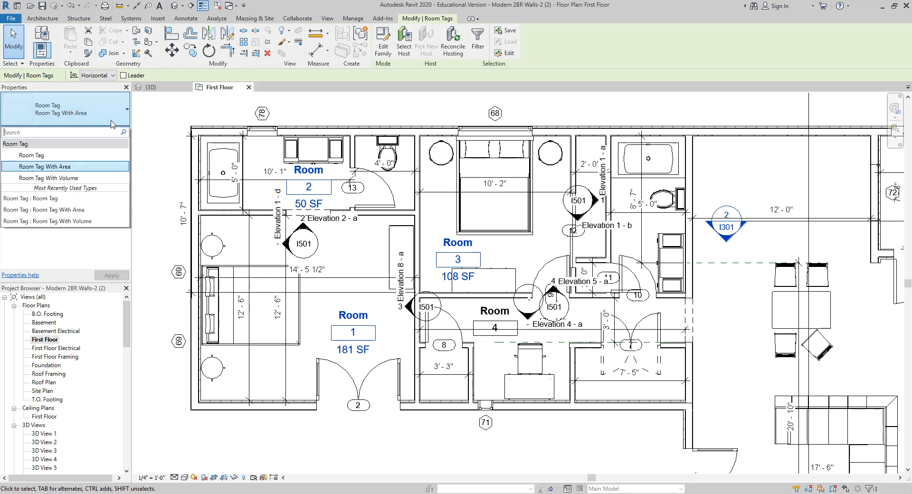
left_click(81, 161)
left_click(367, 452)
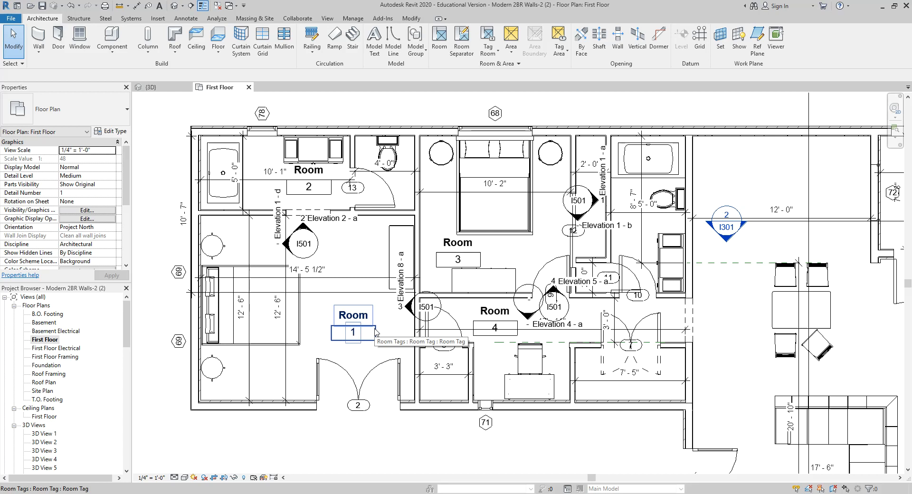
Delete only the tag of room 1, and select the untagged room in that bedroom to check it
scroll(382, 342, "up", 2)
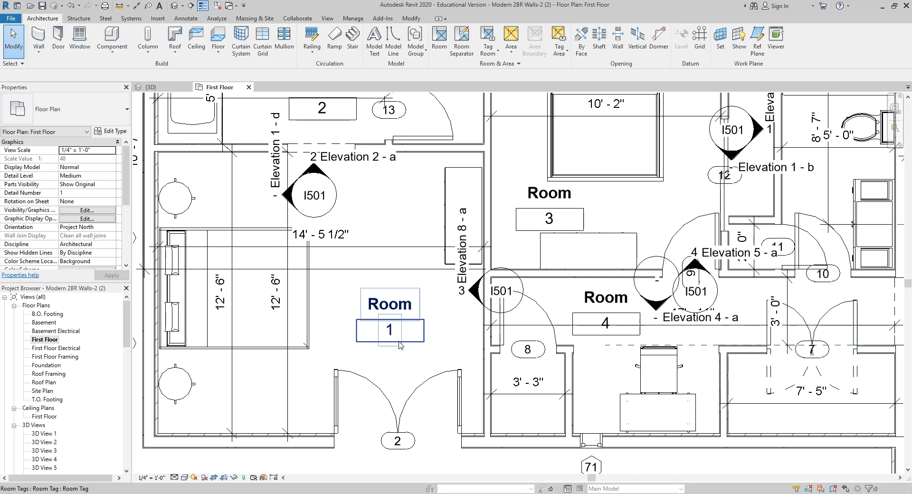
left_click(421, 346)
middle_click_drag(429, 349, 491, 382)
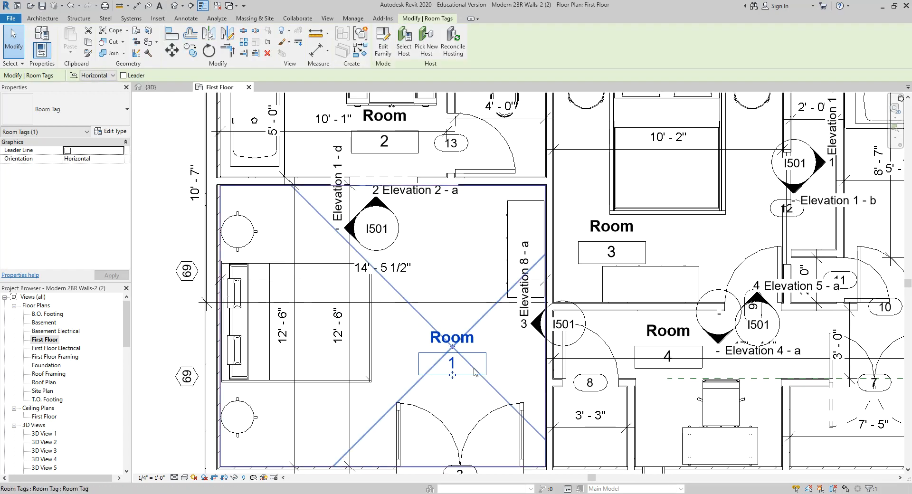
scroll(492, 332, "down", 1)
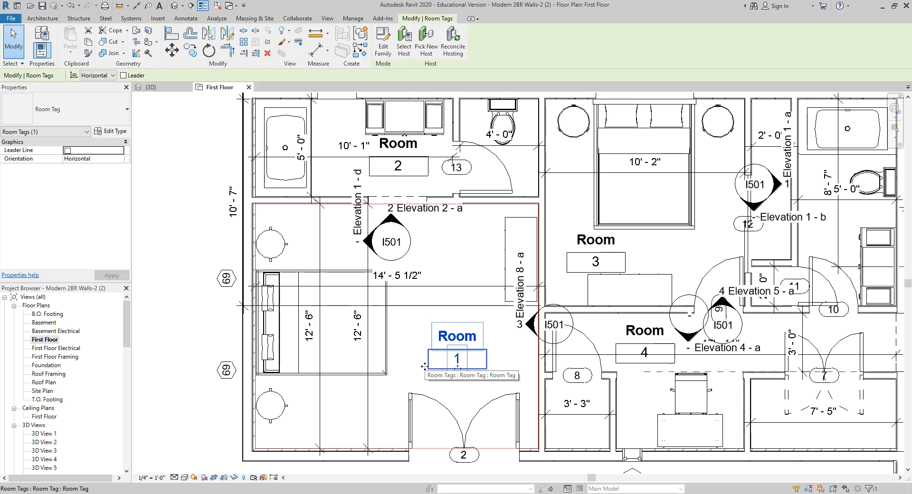
key("Delete")
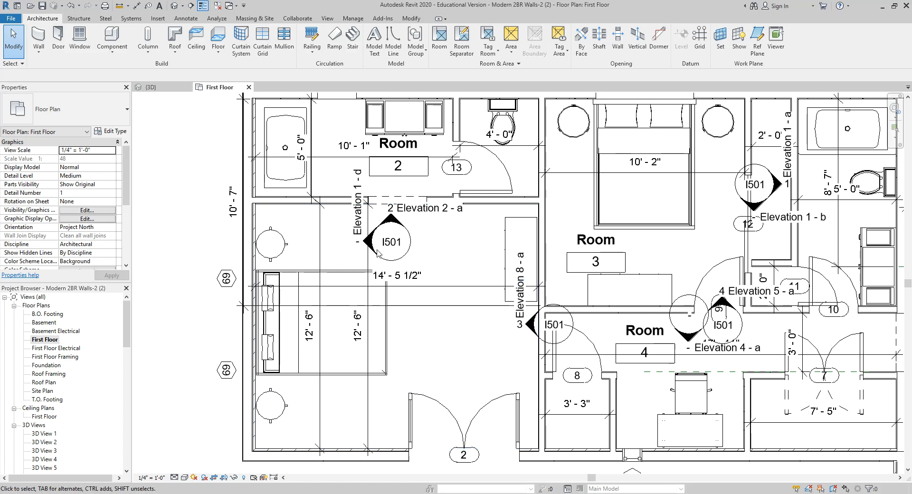
left_click(431, 323)
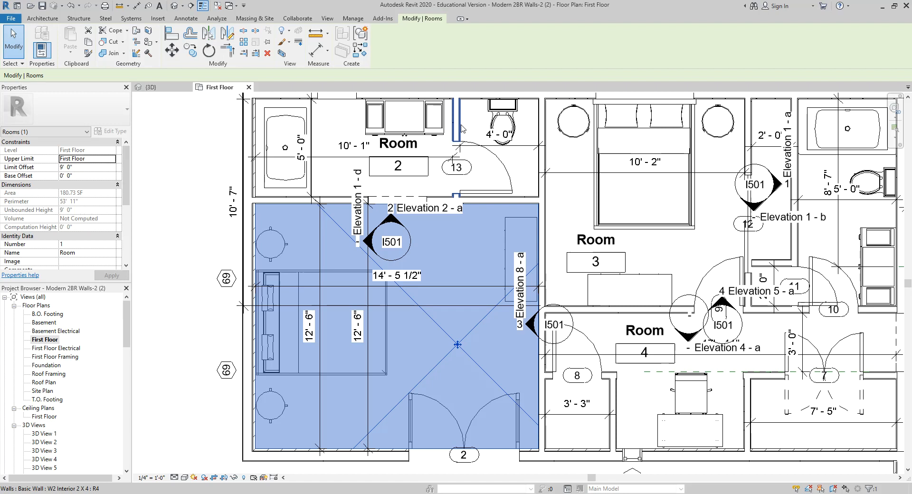
left_click(199, 238)
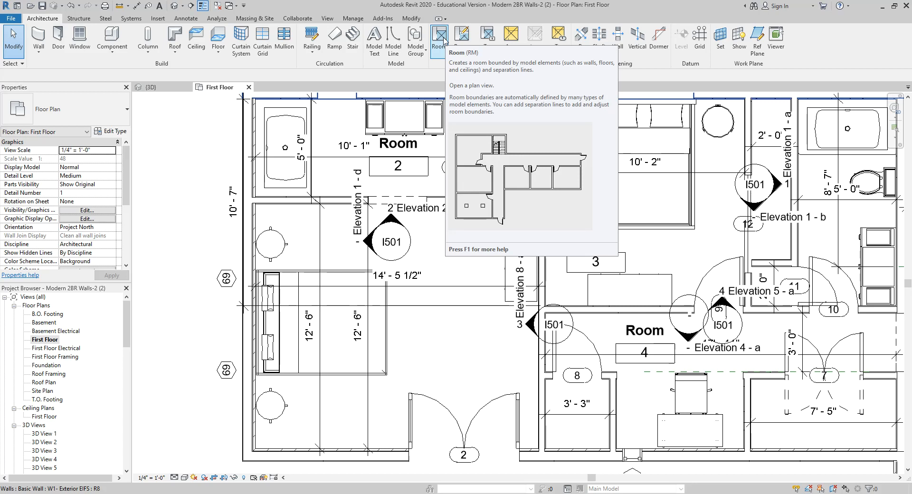
Try placing a second tagged room in the bedroom that already contains room 1
left_click(443, 40)
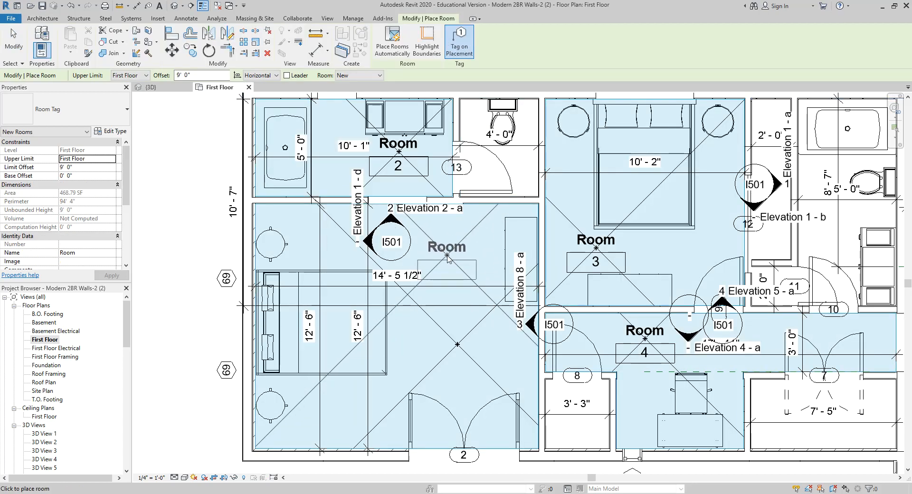
left_click(447, 257)
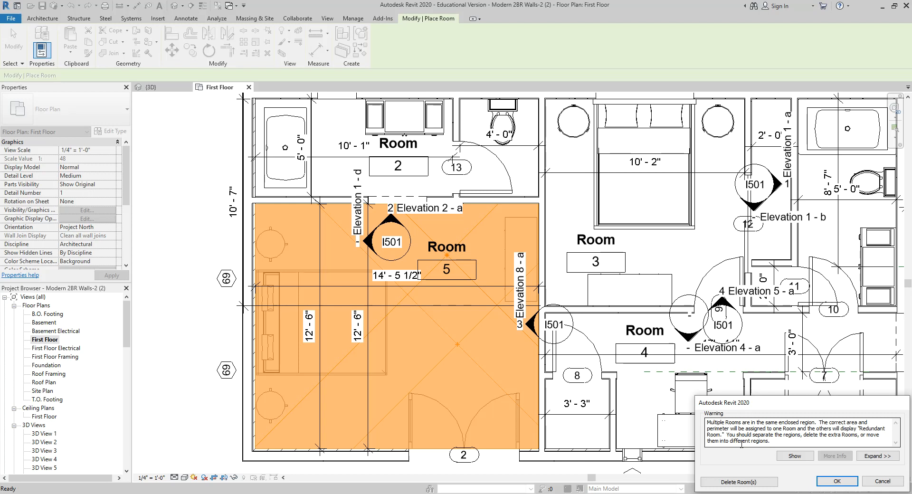
left_click(836, 481)
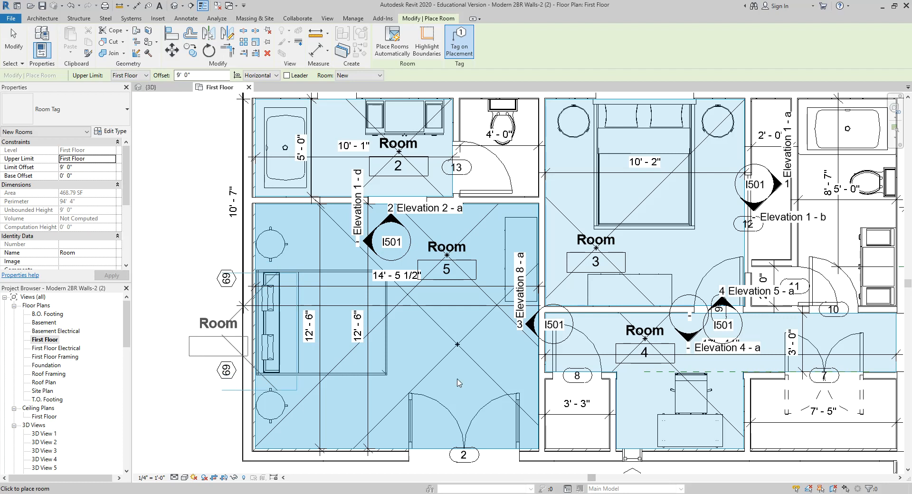
key("Escape")
key("Escape")
left_click(476, 264)
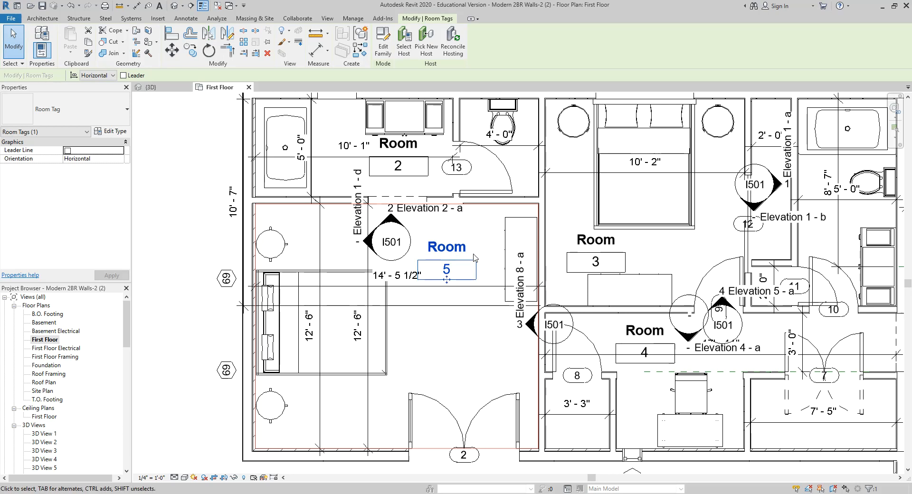
left_click(205, 187)
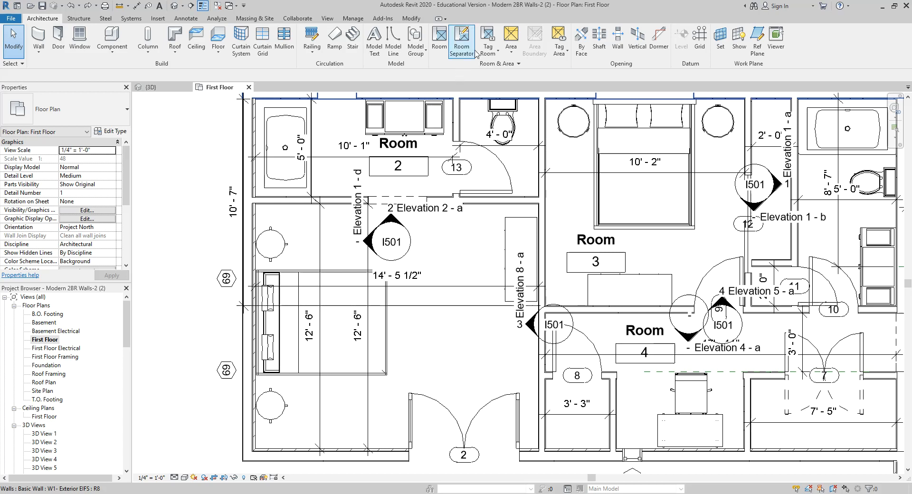
Tag the existing room in the bedroom with double door 2 using Tag Room, and select the new tag
left_click(487, 36)
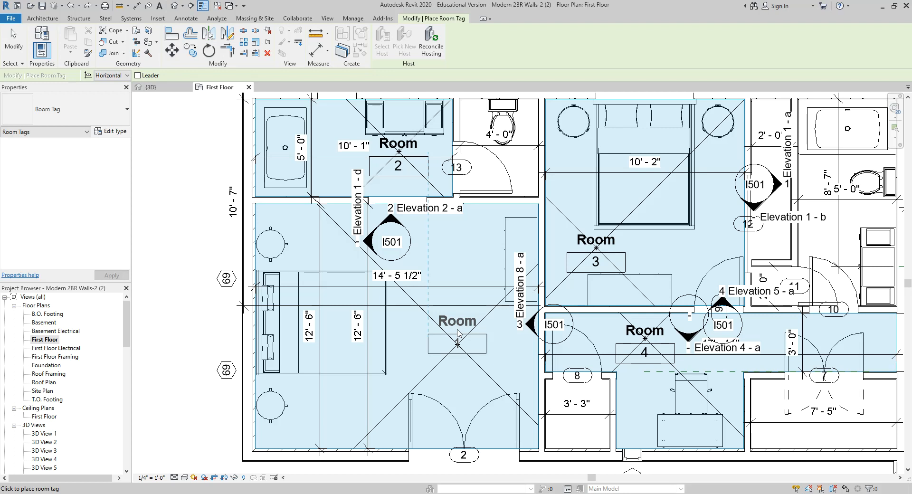
left_click(457, 332)
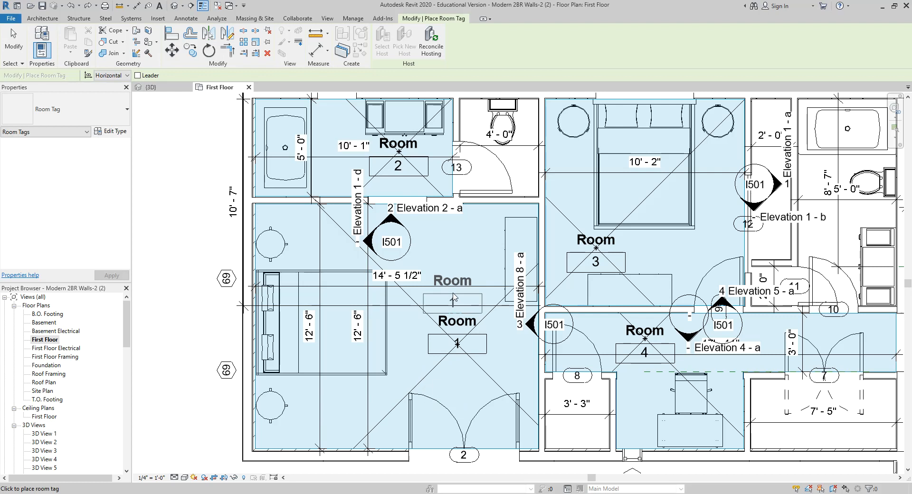
key("Escape")
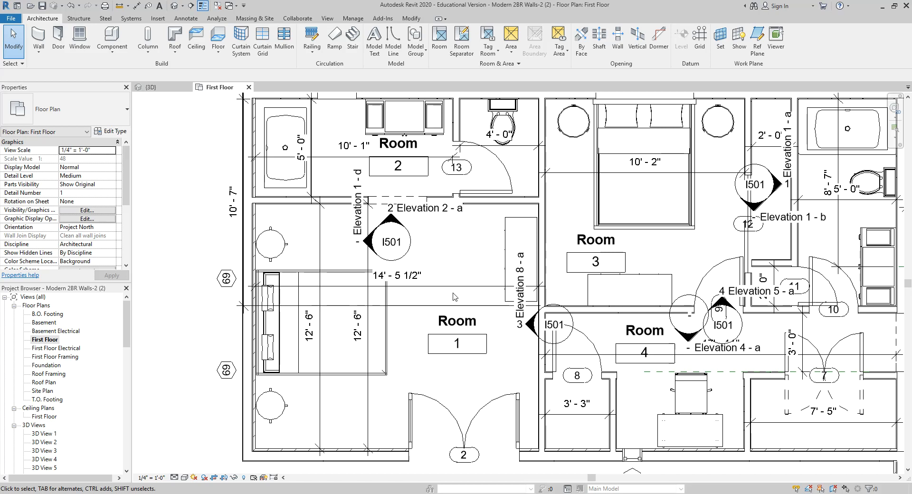
left_click(479, 339)
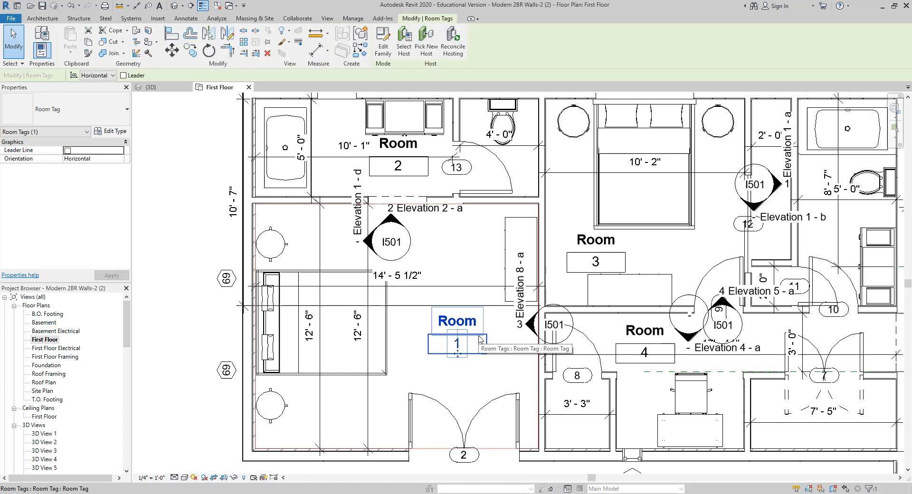
Delete the tag of room 1 in the bedroom with double door 2, and delete the untagged room itself
key("Delete")
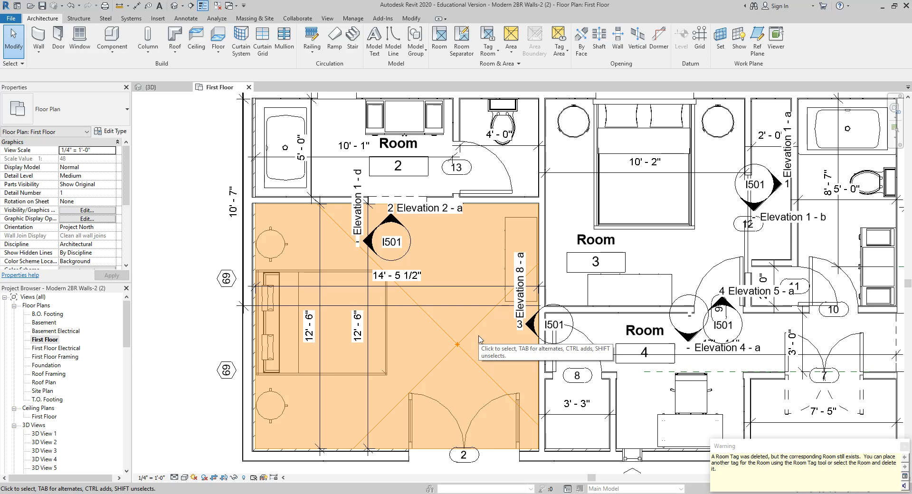
left_click(175, 360)
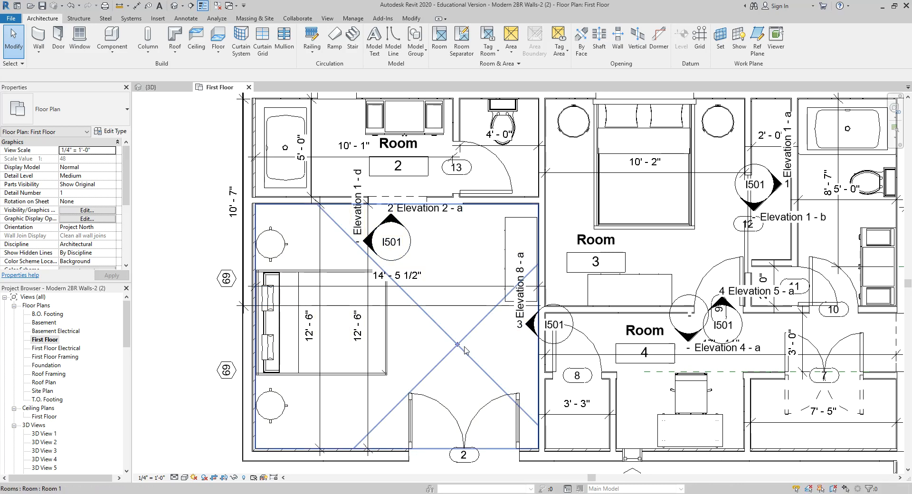
left_click(472, 304)
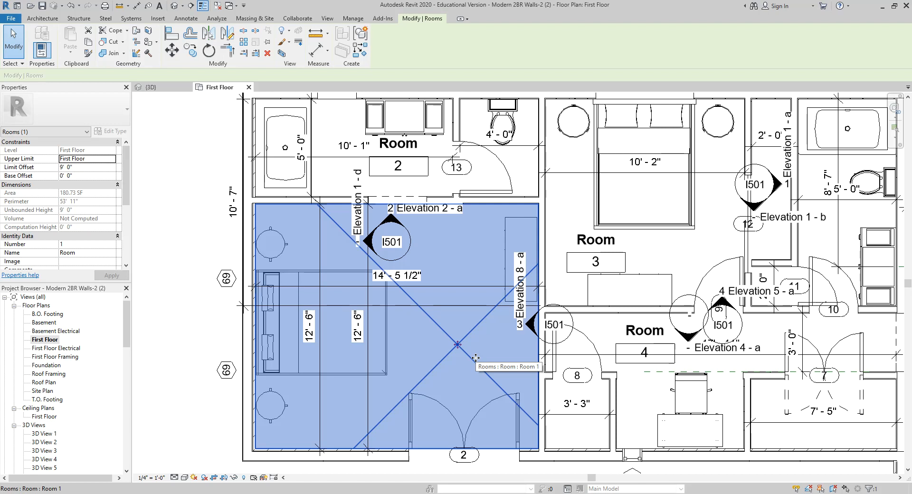
key("Delete")
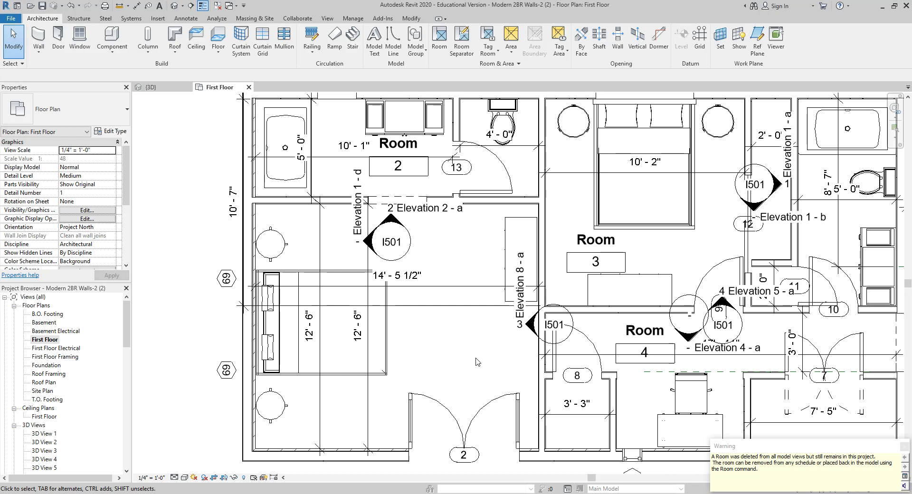
Place a new room with a tag in the emptied bedroom, just above double door 2
scroll(452, 343, "down", 1)
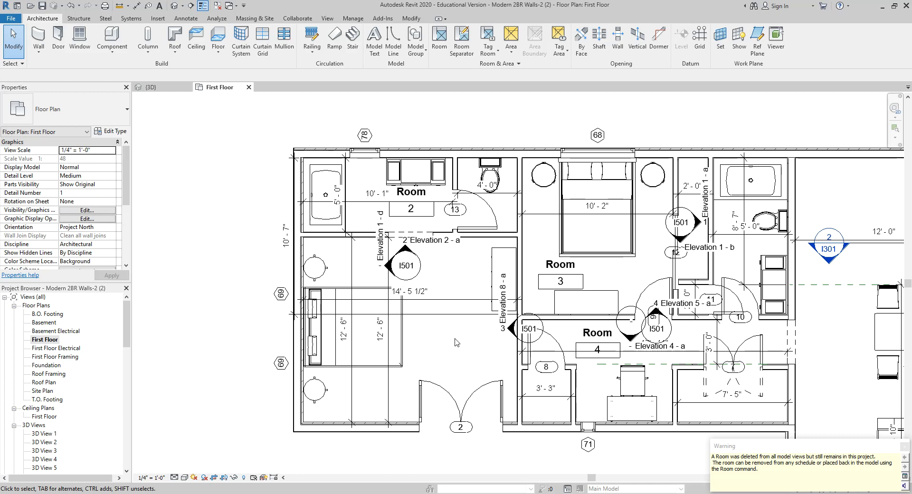
scroll(456, 342, "up", 2)
middle_click_drag(451, 354, 454, 324)
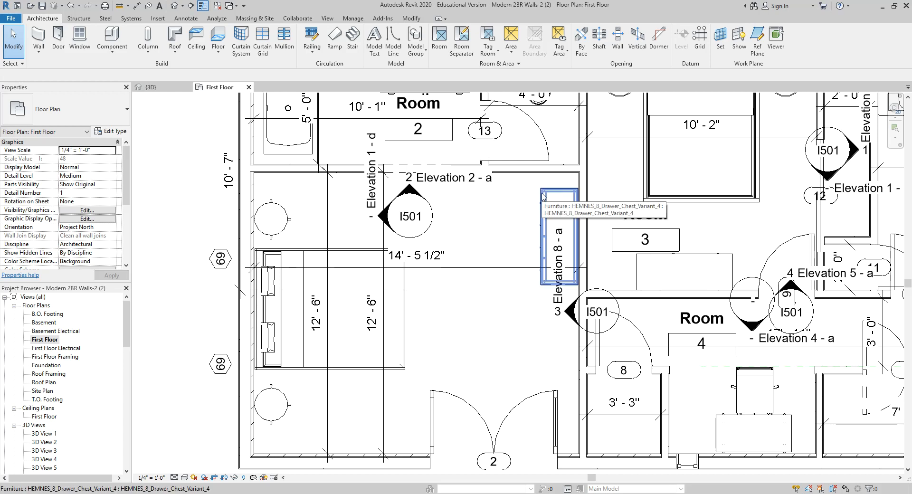
key("r")
key("m")
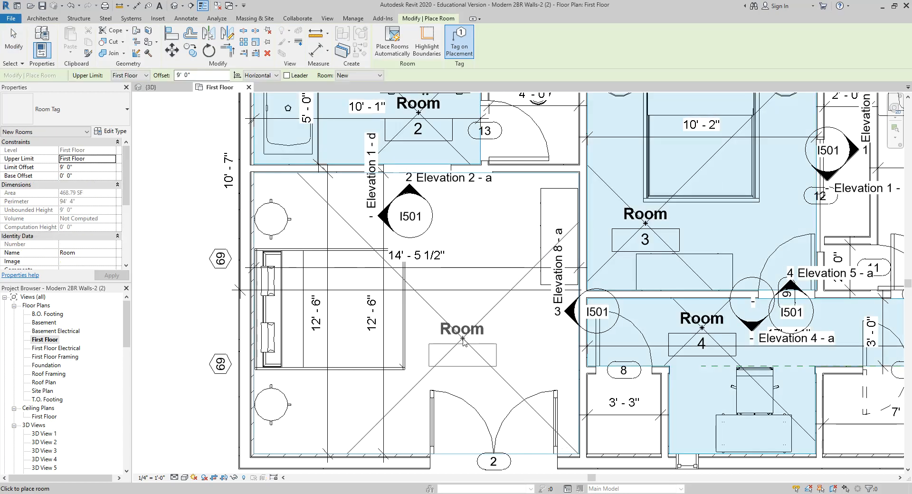
left_click(461, 337)
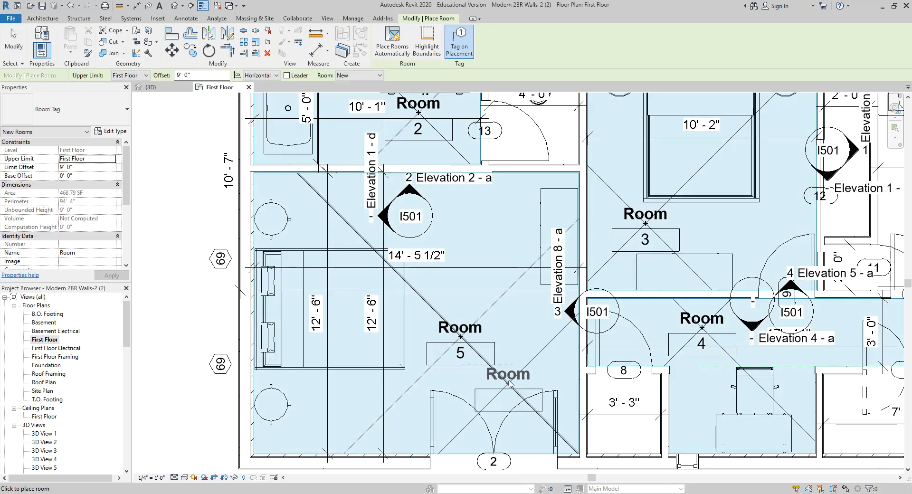
key("Escape")
key("Escape")
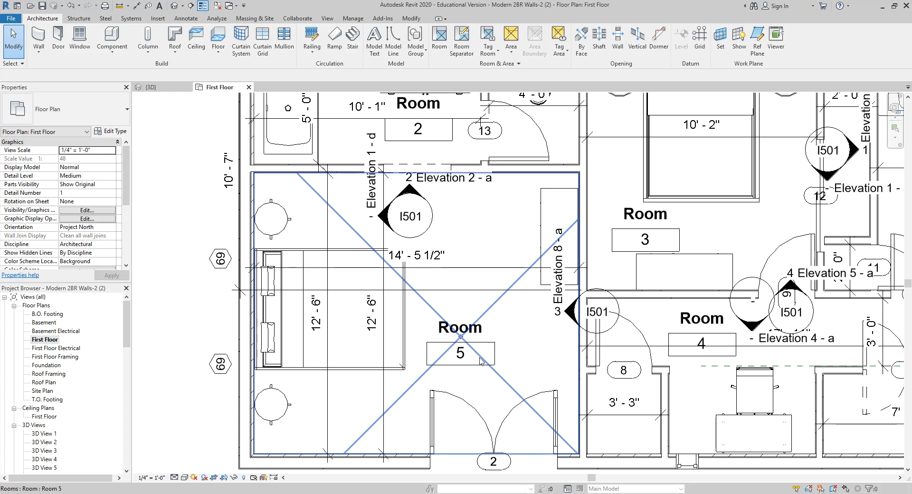
Rename the new room MASTER BEDROOM and set its number to 100 directly in its tag
scroll(470, 347, "up", 2)
left_click(472, 326)
left_click(473, 326)
type("MAS")
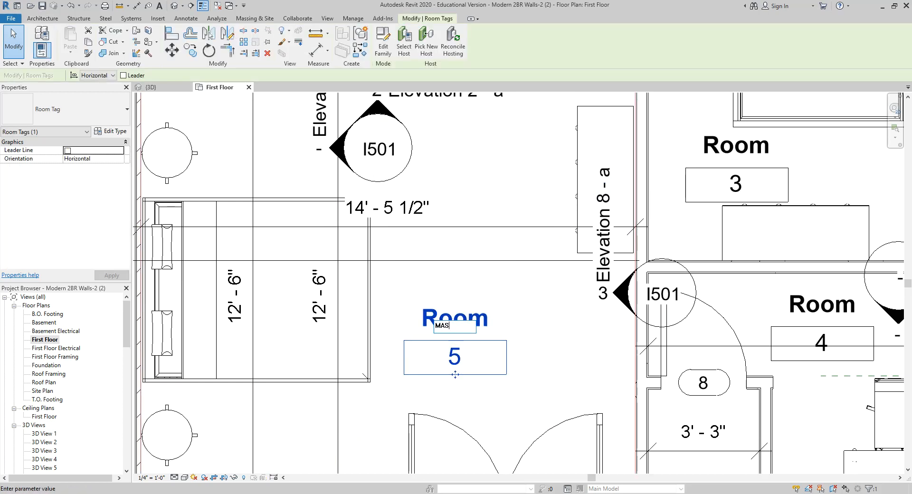
type("TER BEDROOM")
key("Return")
left_click(459, 355)
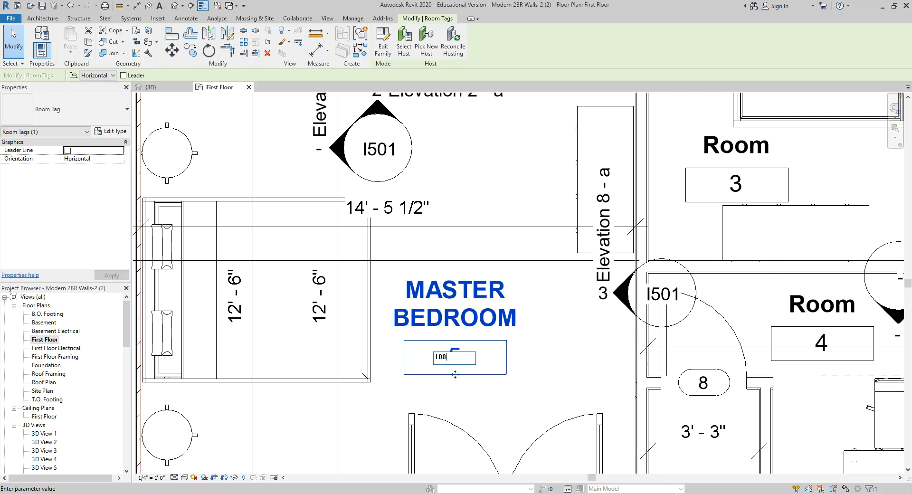
left_click(547, 364)
left_click(550, 346)
Move the MASTER BEDROOM tag to the upper part of the room and back down above double door 2
scroll(553, 334, "down", 4)
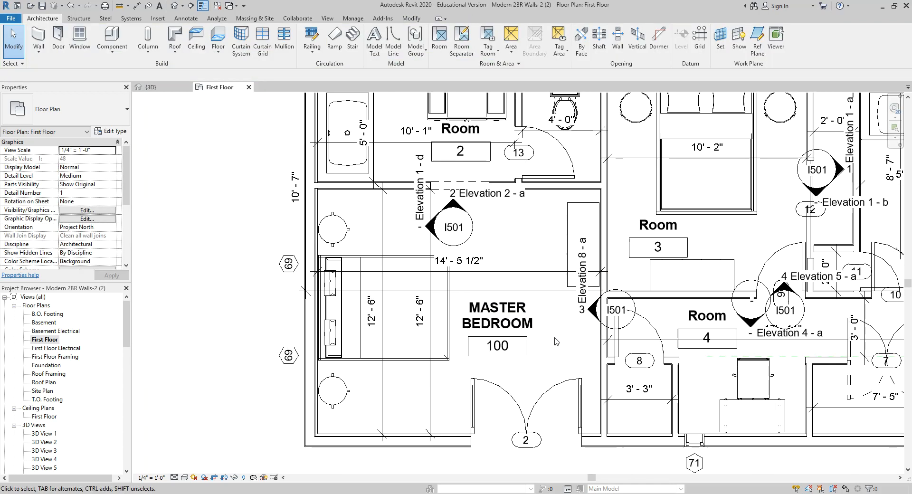
middle_click_drag(502, 341, 467, 337)
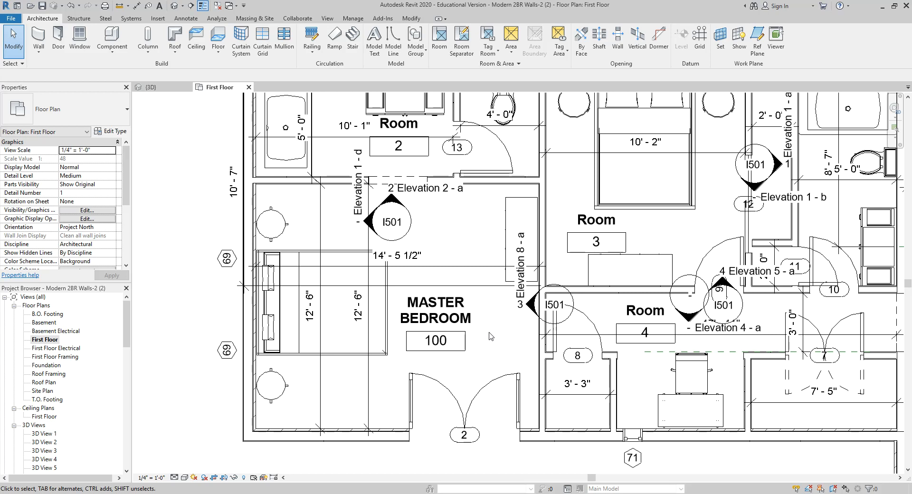
left_click(468, 355)
left_click_drag(450, 369, 457, 189)
scroll(487, 403, "up", 2)
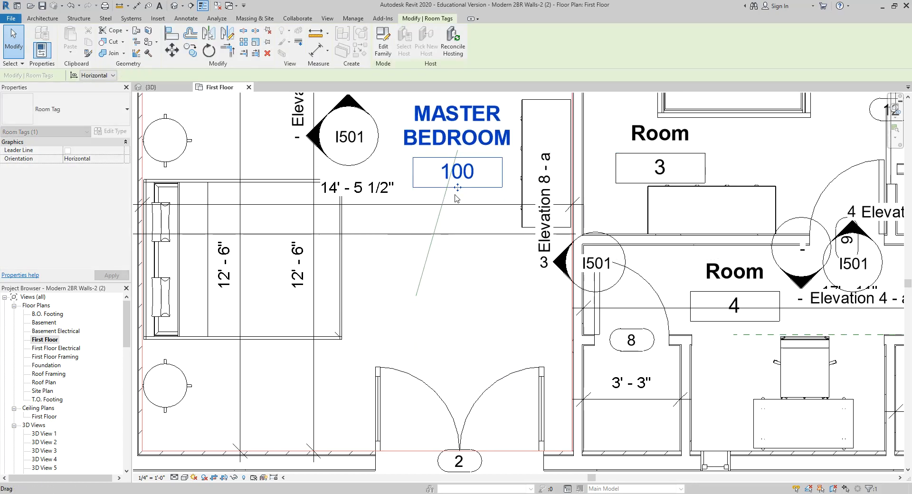
scroll(626, 417, "down", 2)
left_click_drag(498, 244, 502, 374)
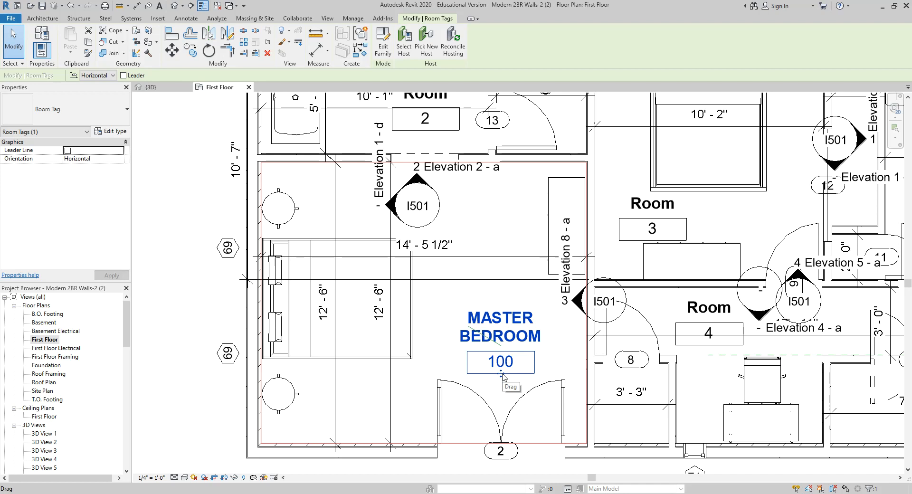
Move the MASTER BEDROOM tag outside the exterior wall without a leader, and bring it back with Move to Room
scroll(502, 377, "down", 2)
middle_click_drag(503, 328, 492, 199)
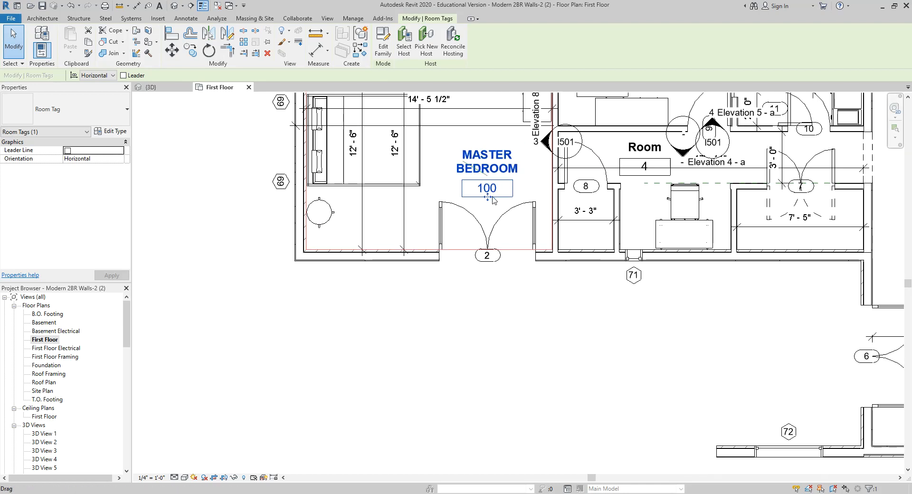
left_click_drag(489, 198, 359, 314)
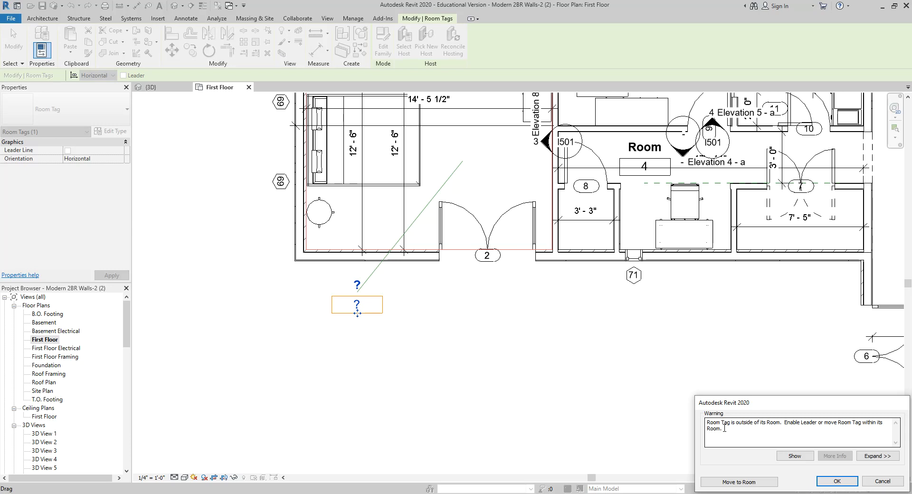
left_click(837, 481)
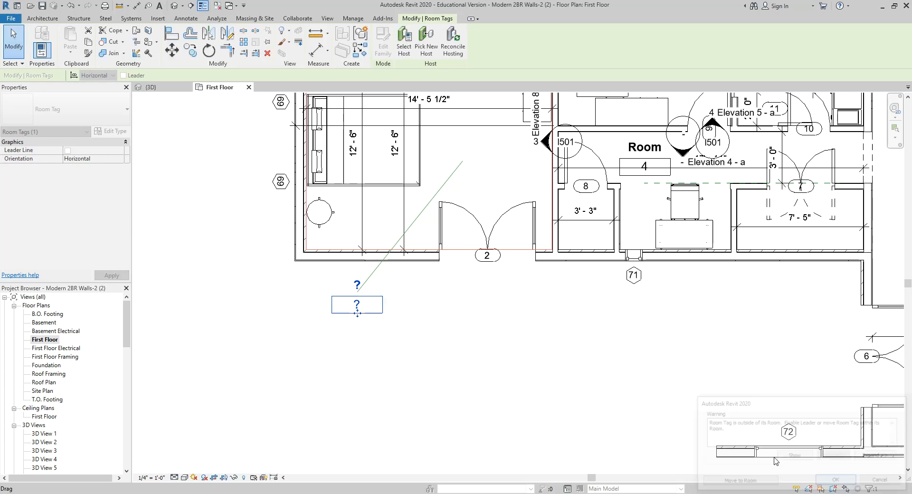
left_click_drag(357, 306, 372, 317)
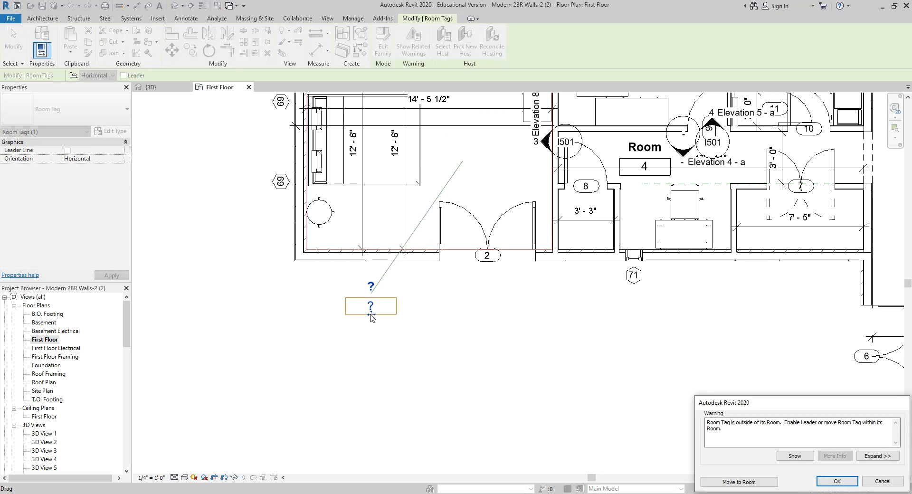
left_click(739, 481)
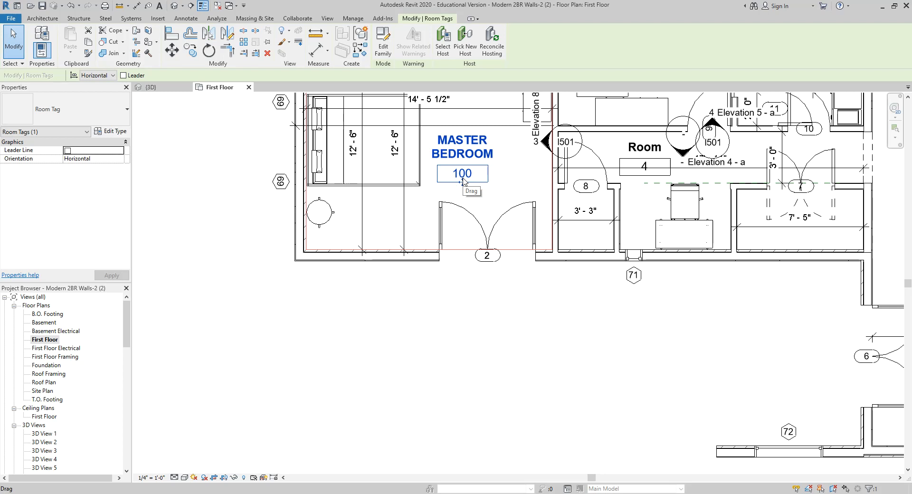
Enable the leader on the MASTER BEDROOM tag and move the tag outside, below the bedroom's lower exterior wall
middle_click_drag(490, 164, 391, 340)
scroll(431, 227, "down", 1)
scroll(420, 191, "up", 1)
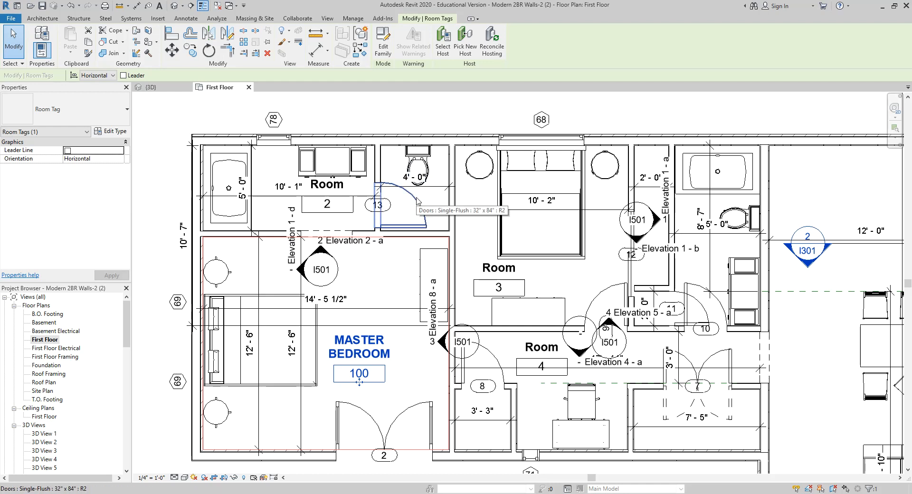
scroll(375, 159, "down", 1)
scroll(362, 329, "up", 1)
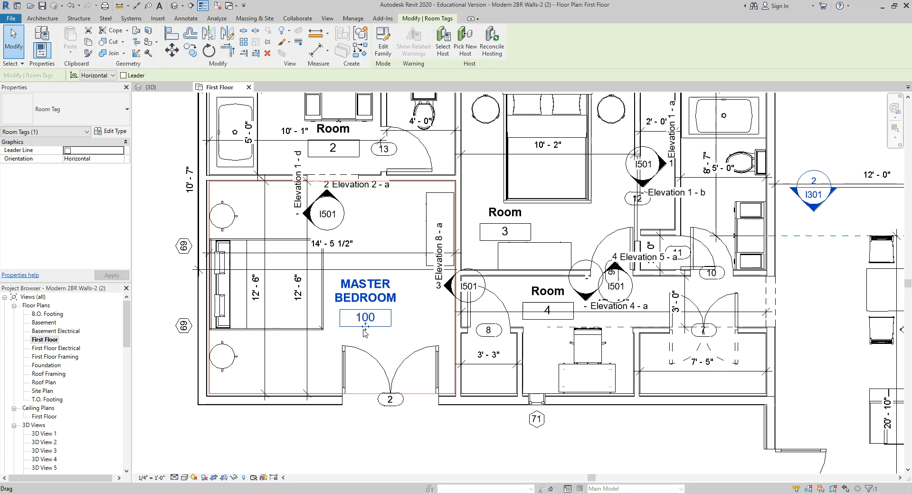
left_click(364, 327)
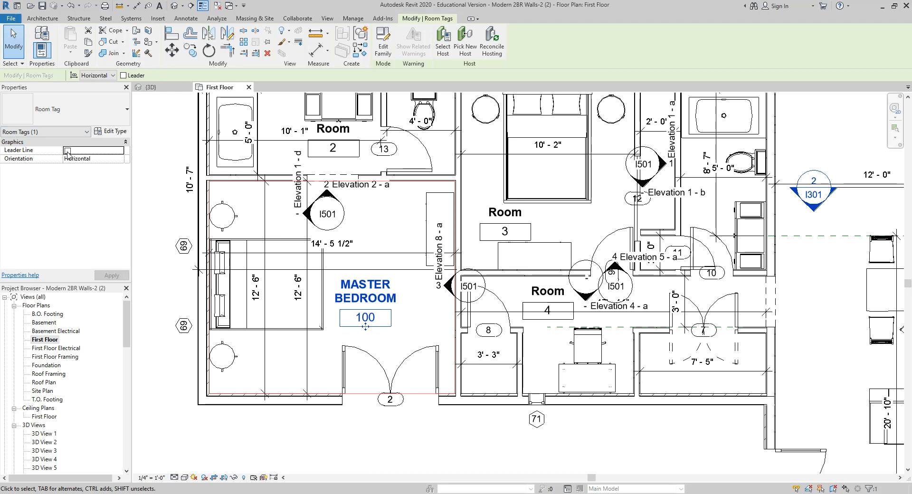
left_click(124, 75)
scroll(368, 333, "down", 1)
left_click_drag(368, 332, 302, 459)
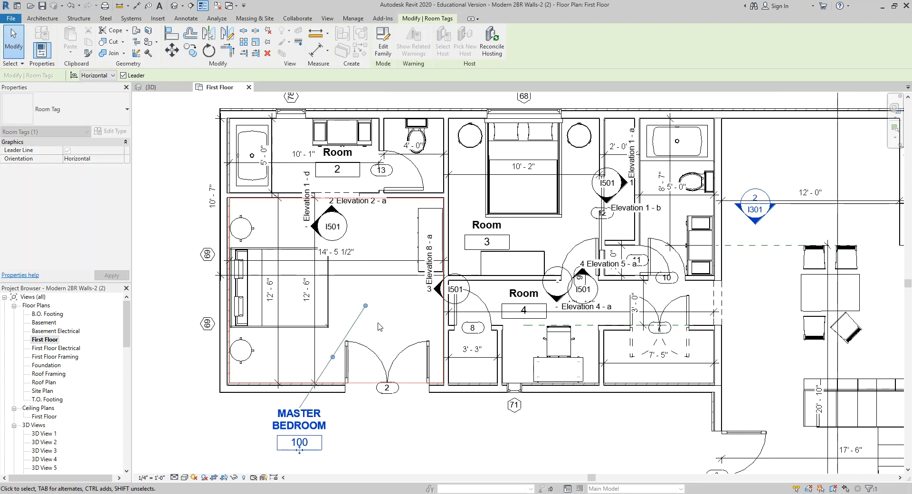
Relocate the leader's end to the bedroom's lower part and align the tag beneath it so the leader runs vertically
left_click_drag(365, 305, 300, 359)
middle_click_drag(369, 294, 379, 221)
scroll(316, 326, "up", 1)
left_click_drag(307, 404, 308, 399)
left_click(360, 368)
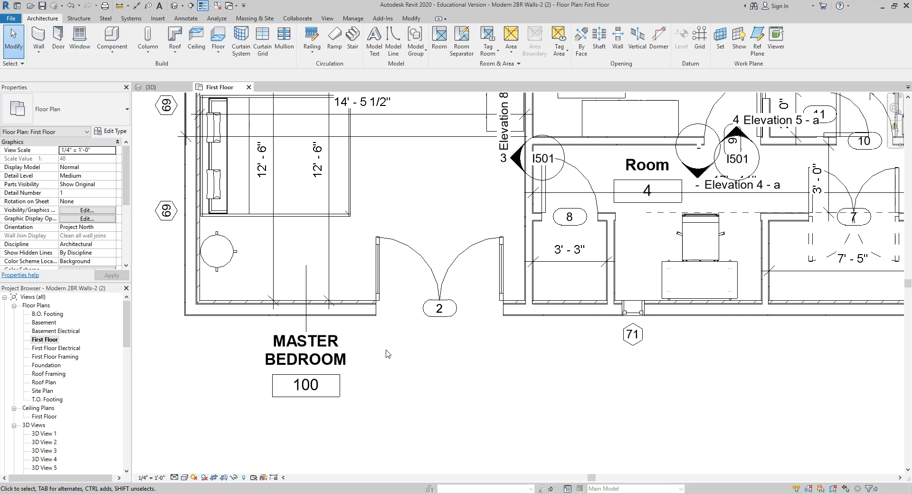
Move the MASTER BEDROOM tag back inside the room above double door 2 and turn off its leader
left_click(341, 359)
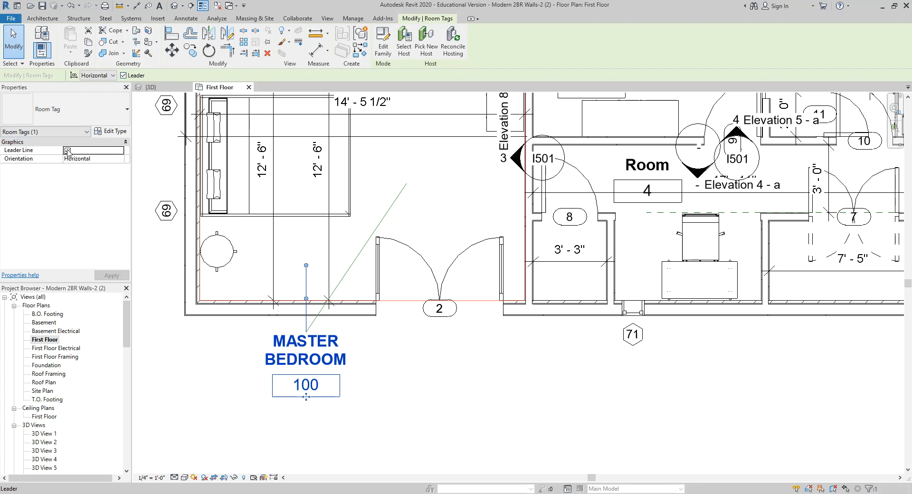
left_click(311, 279)
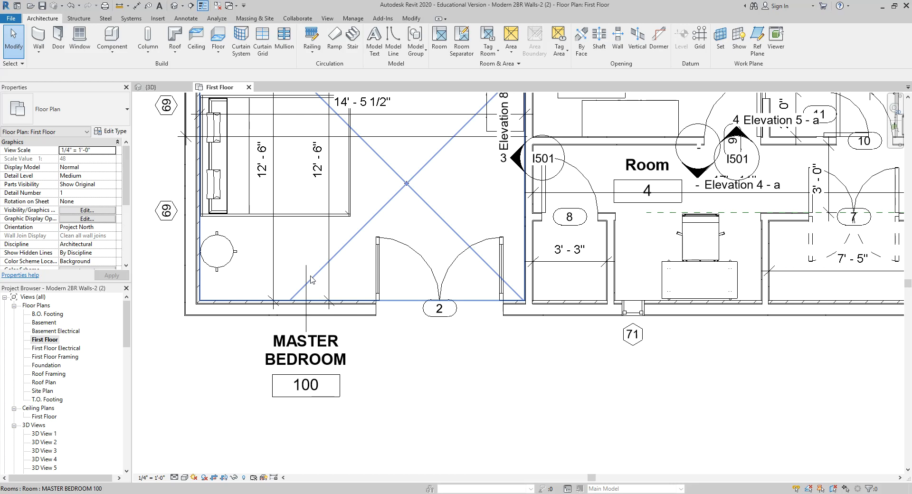
left_click(340, 385)
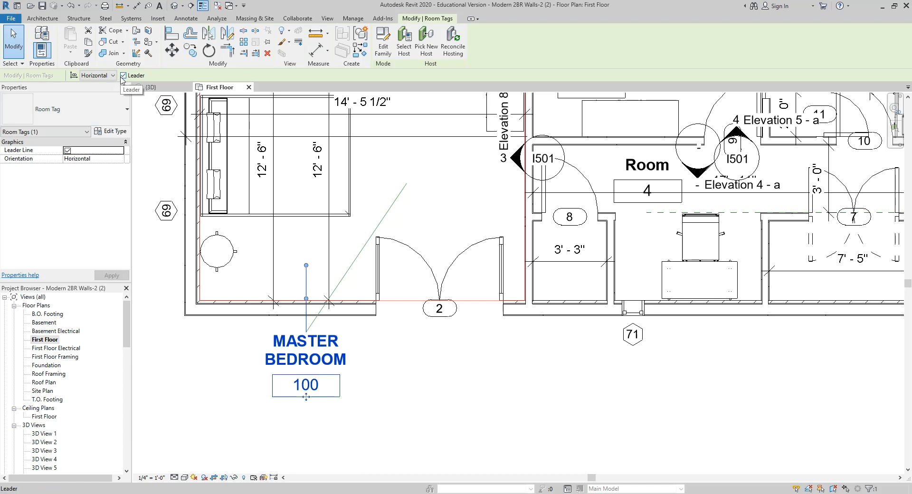
mouse_move(305, 398)
left_mouse_down()
mouse_move(307, 424)
mouse_move(306, 401)
left_mouse_up()
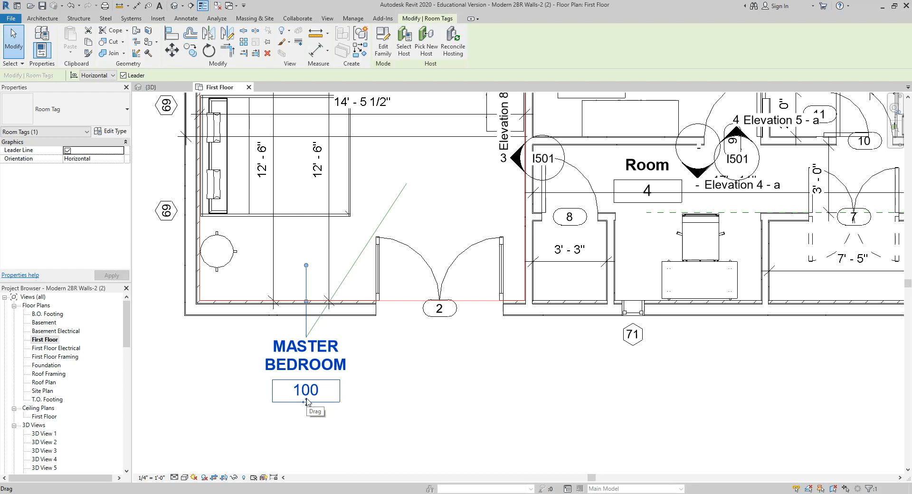
left_click_drag(306, 401, 408, 220)
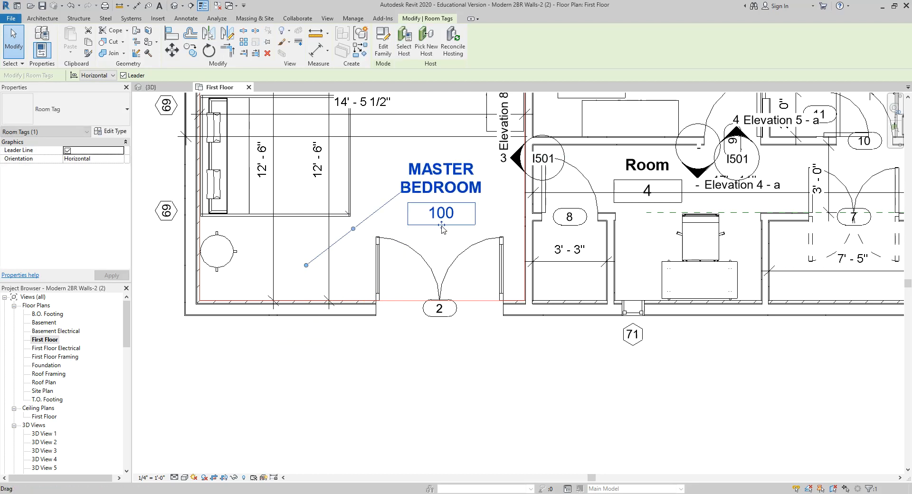
left_click(123, 76)
left_click(316, 359)
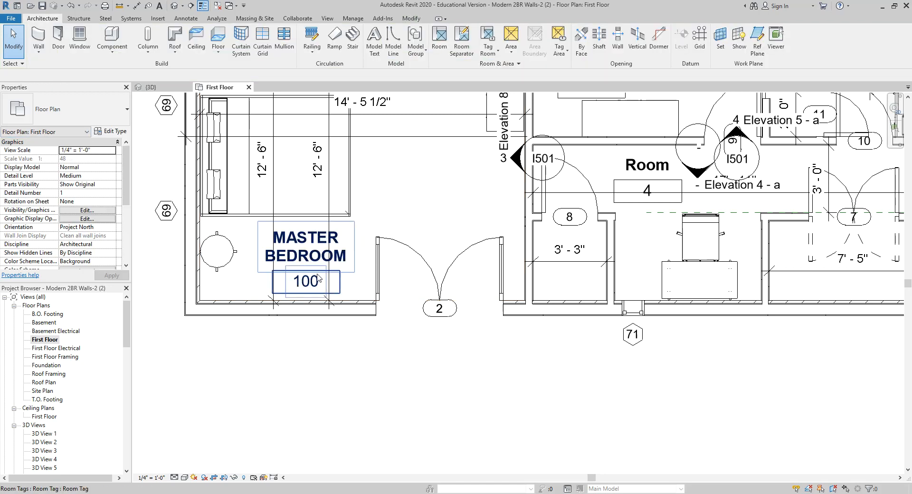
Move the leaderless MASTER BEDROOM tag below the exterior wall again and return it with Move to Room
scroll(318, 278, "up", 1)
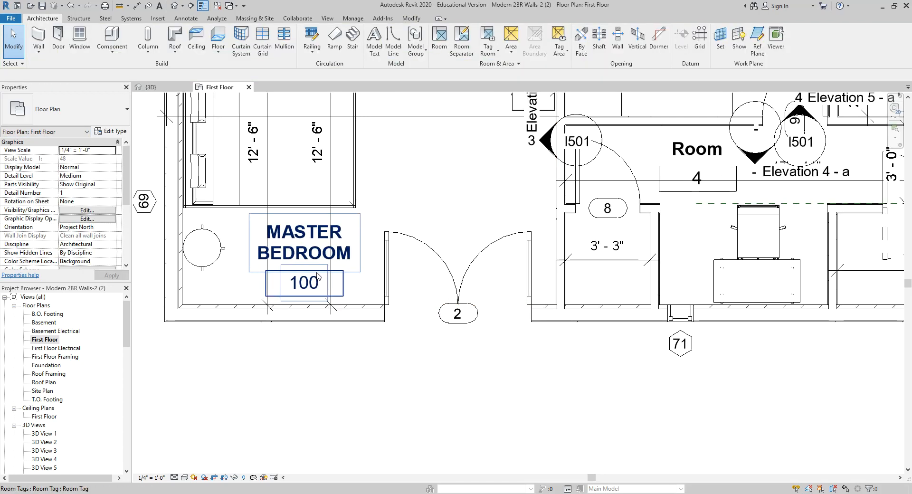
left_click(318, 275)
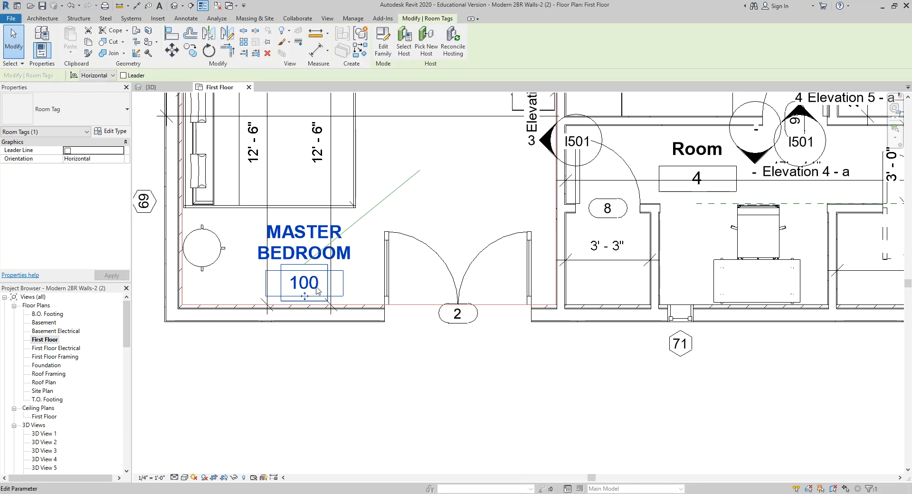
left_click_drag(305, 296, 299, 423)
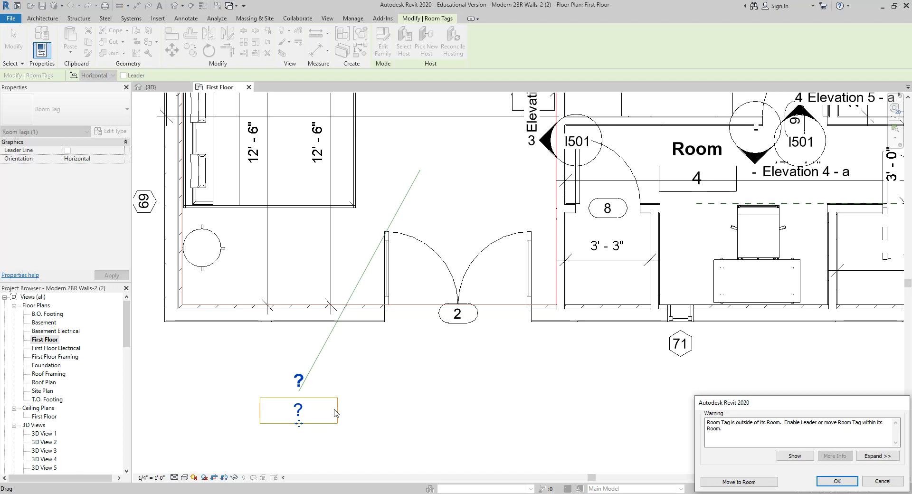
left_click(747, 482)
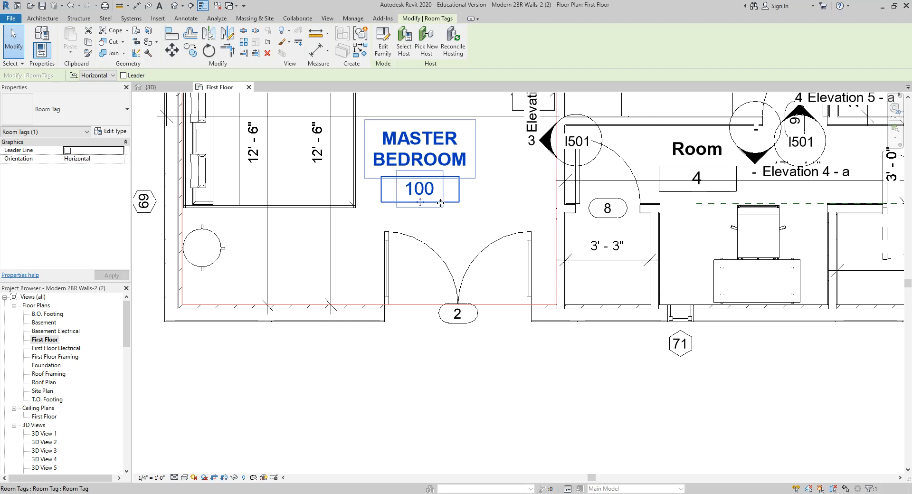
Turn on the MASTER BEDROOM tag's leader and move the tag outside the building, below and left of double door 2
left_click(124, 76)
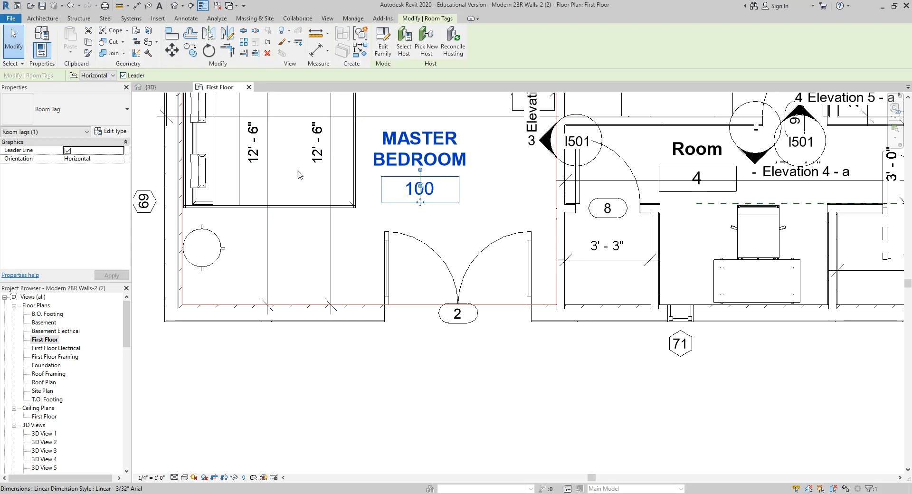
left_click_drag(420, 205, 419, 417)
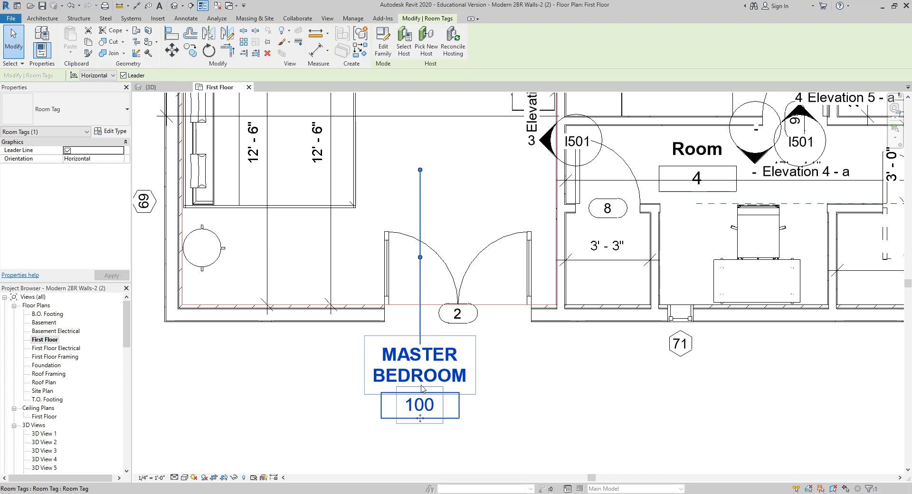
scroll(293, 307, "down", 2)
left_click_drag(377, 381, 201, 444)
scroll(379, 391, "down", 3)
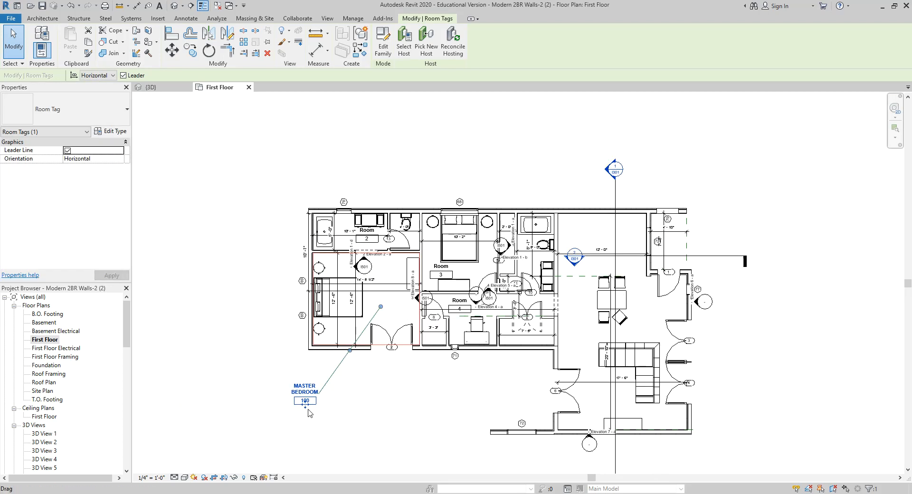
Move the MASTER BEDROOM tag beyond the plan's upper-left corner and back below double door 2, with the leader still attached
left_click(305, 403)
left_click(350, 415)
left_click_drag(306, 409, 217, 145)
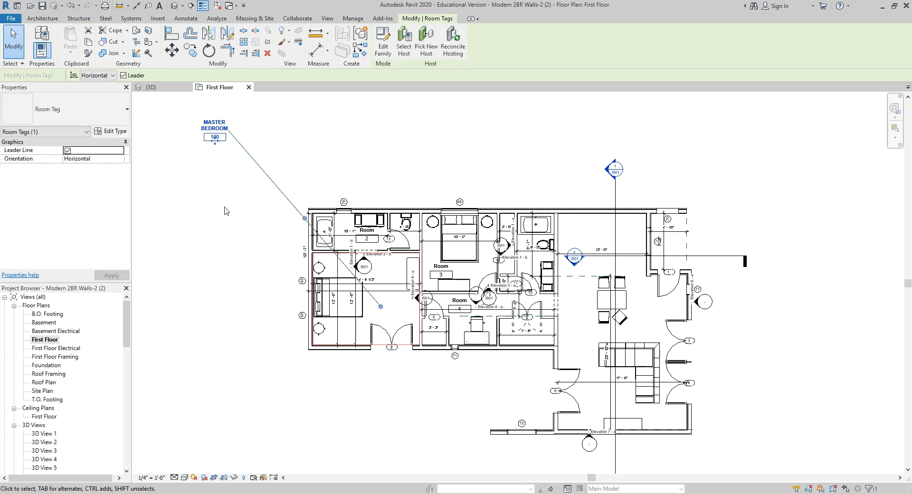
left_click(215, 125)
left_click(253, 183)
left_click_drag(216, 145, 383, 378)
scroll(377, 373, "up", 2)
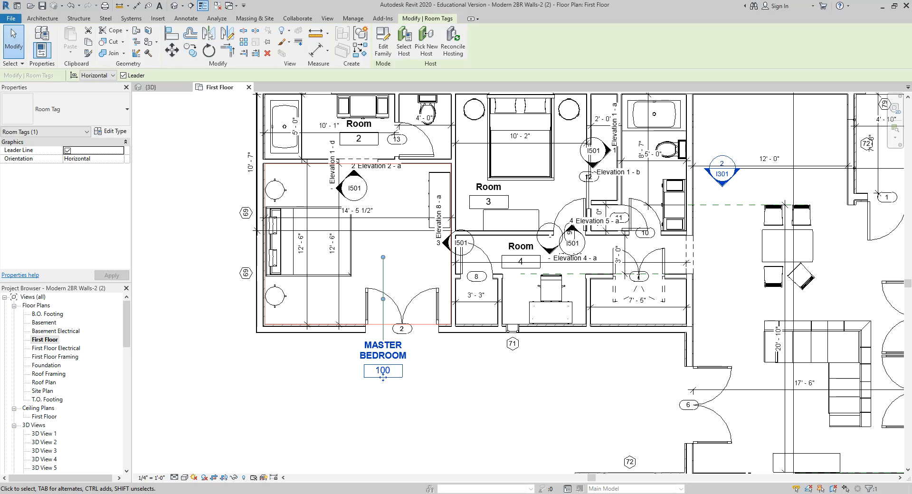
Undo the moves that took the MASTER BEDROOM tag outside the bedroom
key("ctrl+z")
key("ctrl+z")
key("ctrl+z")
key("ctrl+z")
scroll(420, 265, "up", 3)
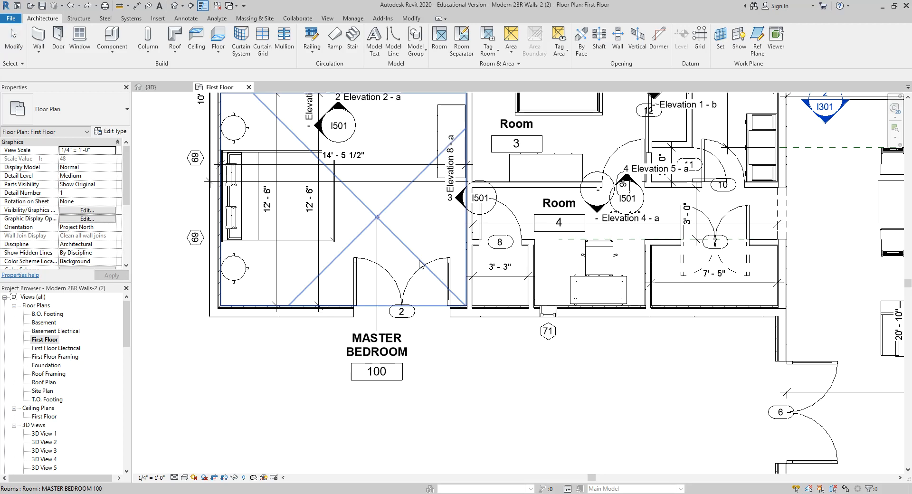
scroll(420, 265, "up", 3)
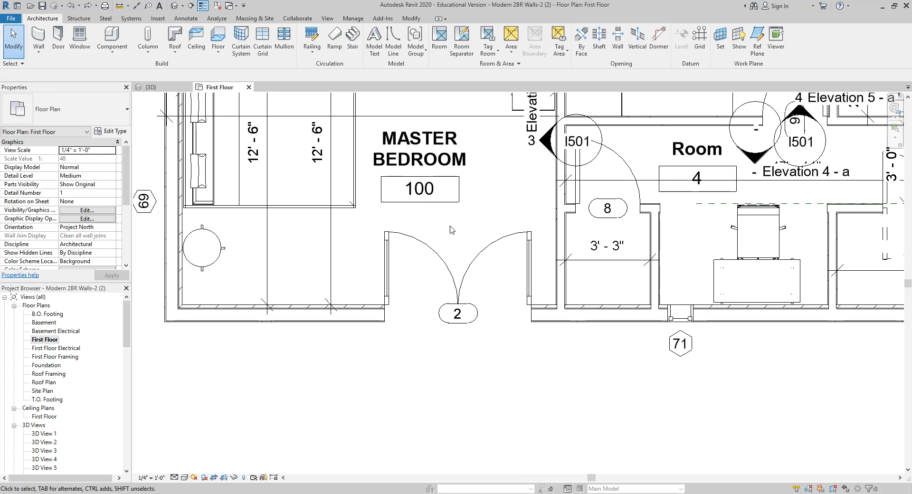
Move the MASTER BEDROOM tag to the right, over the bedroom's right wall, leaving its leader end in the room
middle_click_drag(467, 172, 457, 198)
left_click(458, 202)
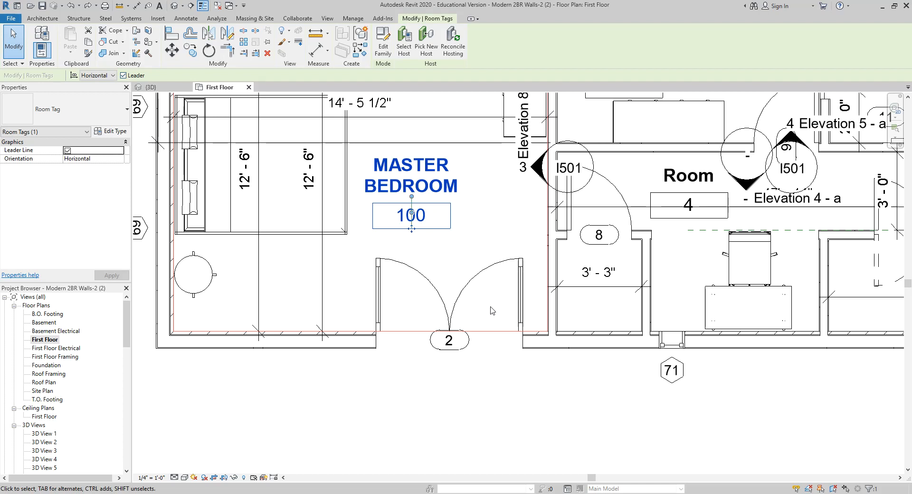
scroll(412, 199, "up", 2)
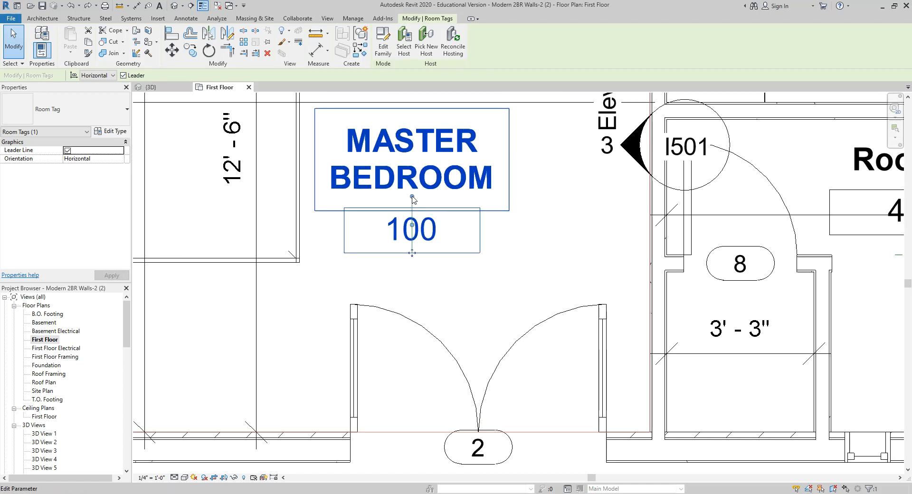
scroll(414, 204, "down", 1)
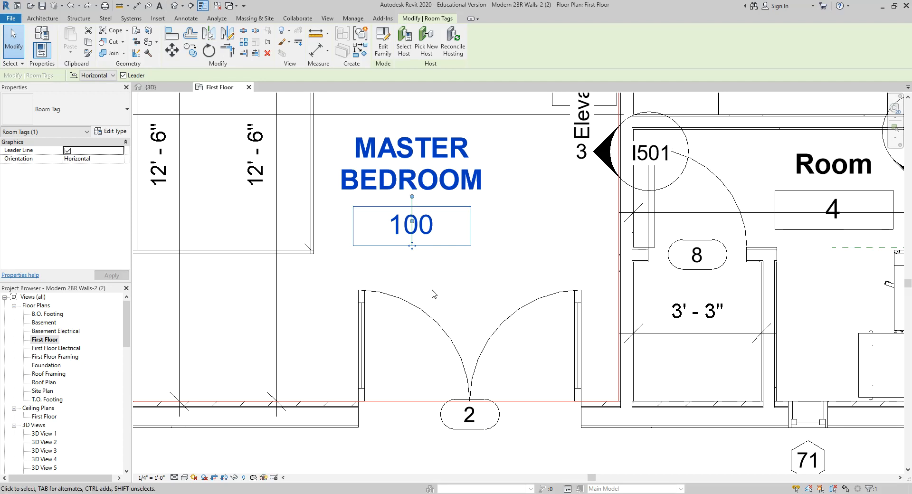
scroll(419, 208, "up", 2)
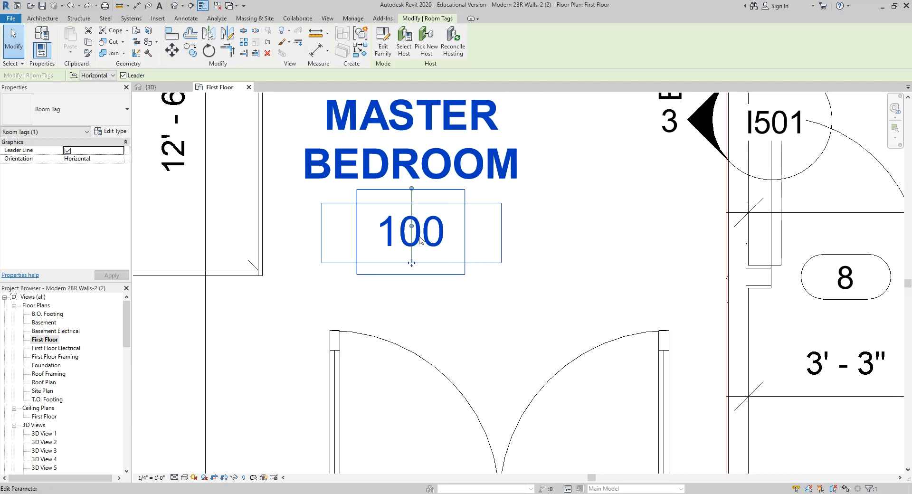
left_click_drag(411, 264, 616, 290)
scroll(420, 194, "down", 2)
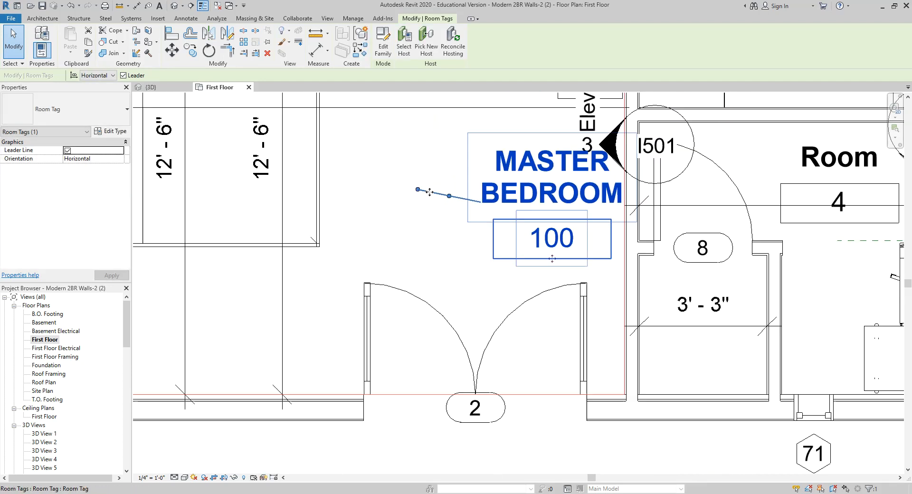
Try placing the tag's leader end outside, below the exterior wall, and resolve the warning with Move to Room
left_click_drag(417, 190, 354, 393)
scroll(418, 190, "down", 2)
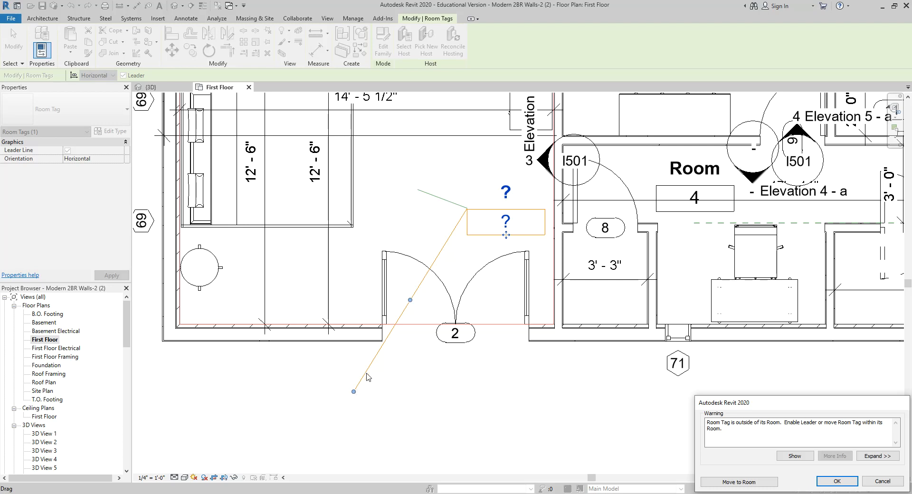
left_click(738, 481)
scroll(393, 265, "down", 2)
scroll(394, 264, "down", 2)
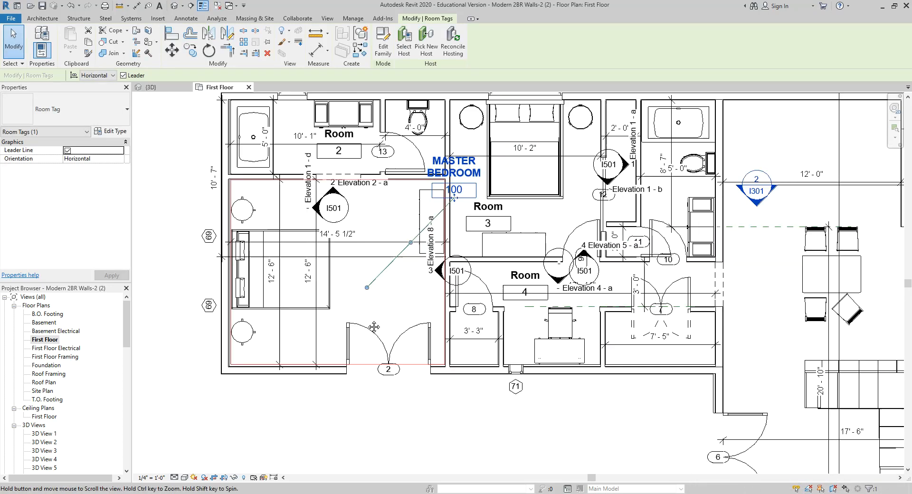
scroll(406, 270, "up", 1)
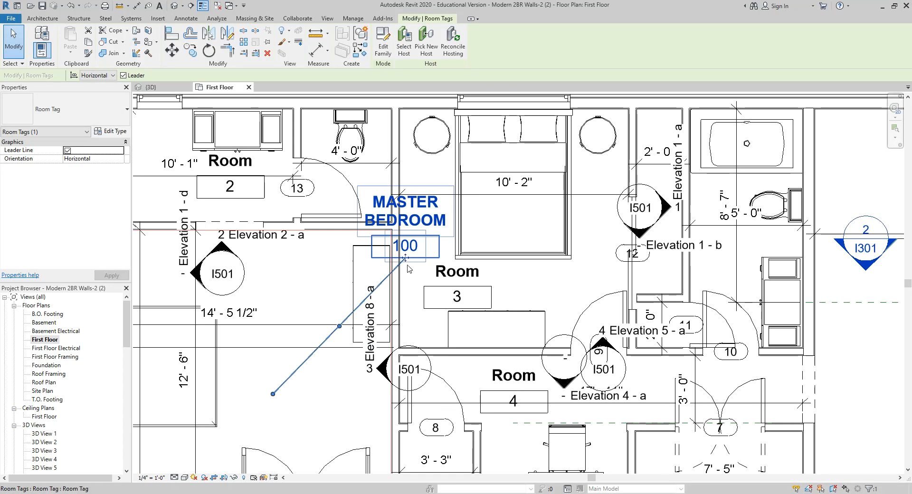
Move the MASTER BEDROOM tag below the exterior wall at double door 2 and shift its leader end within the bedroom
left_click_drag(402, 259, 323, 399)
scroll(308, 389, "down", 2)
scroll(309, 342, "up", 2)
scroll(335, 263, "up", 2)
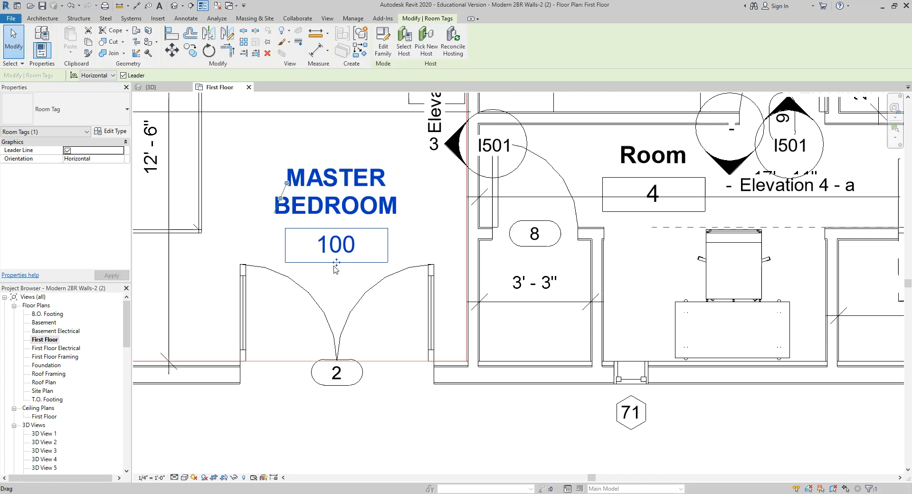
left_click_drag(334, 263, 254, 483)
left_click_drag(287, 183, 263, 162)
scroll(319, 204, "down", 2)
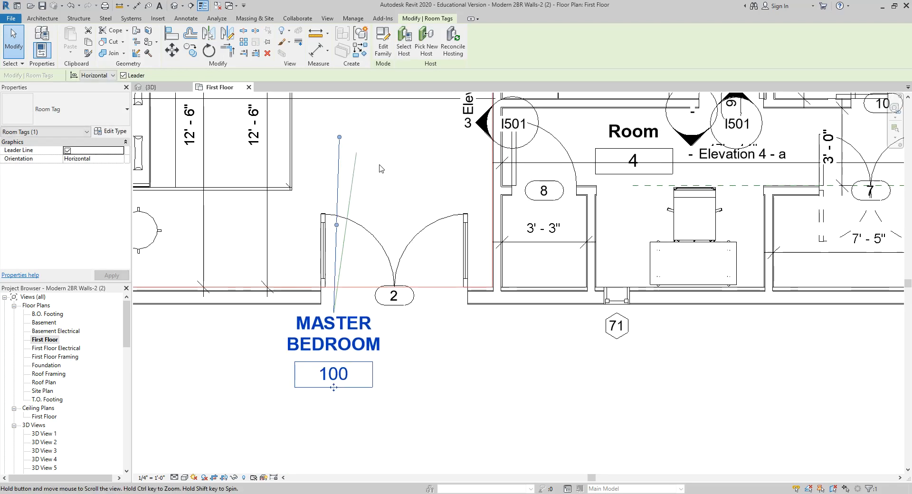
Try placing the leader end outside below double door 2, and bring it back with Move to Room
left_click_drag(358, 197, 420, 333)
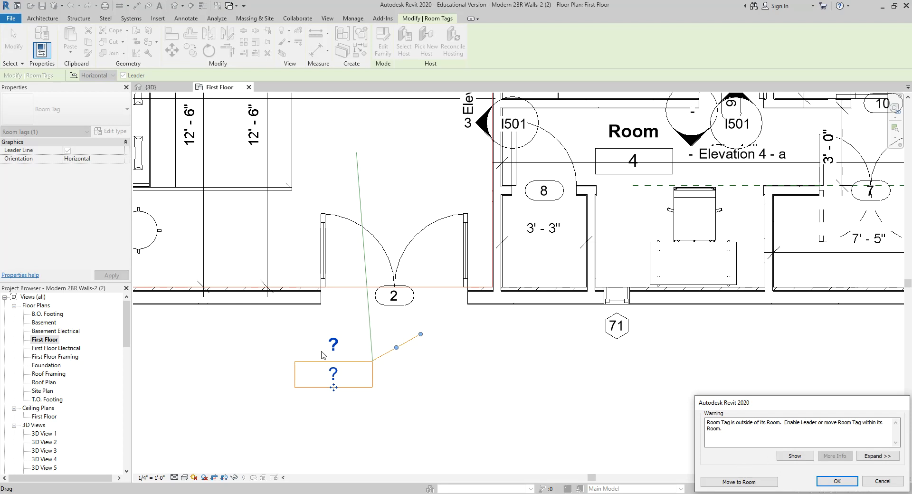
left_click(707, 482)
left_click(341, 189)
Align the MASTER BEDROOM tag below the exterior wall under its leader and shorten the vertical leader to end just above double door 2
left_click(306, 196)
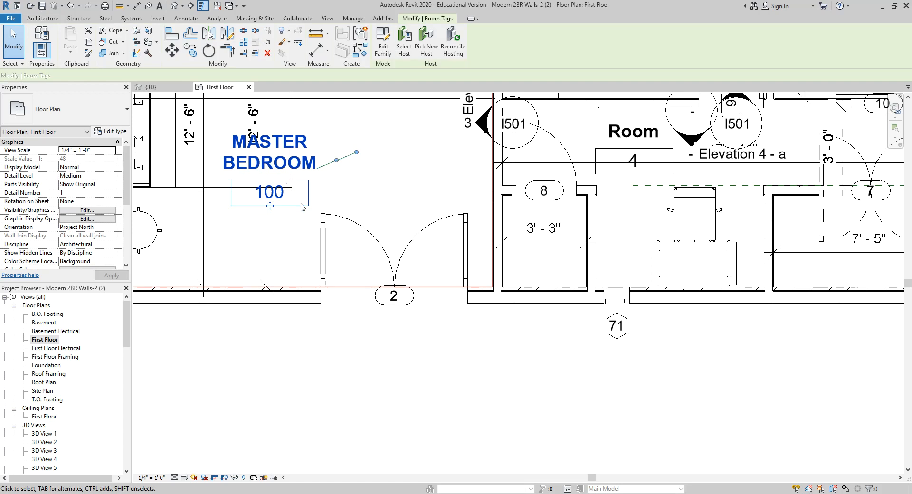
left_click_drag(271, 207, 358, 402)
scroll(451, 398, "up", 2)
middle_click_drag(441, 387, 414, 394)
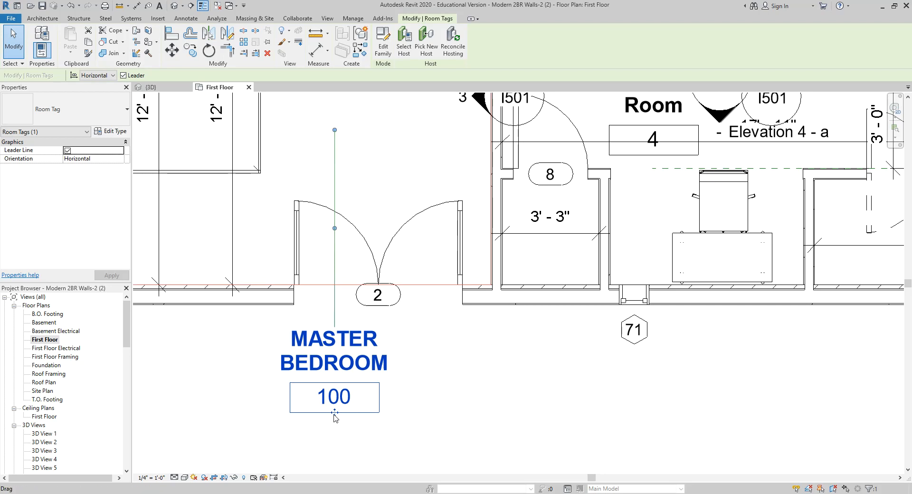
left_click_drag(334, 131, 334, 187)
left_click(356, 193)
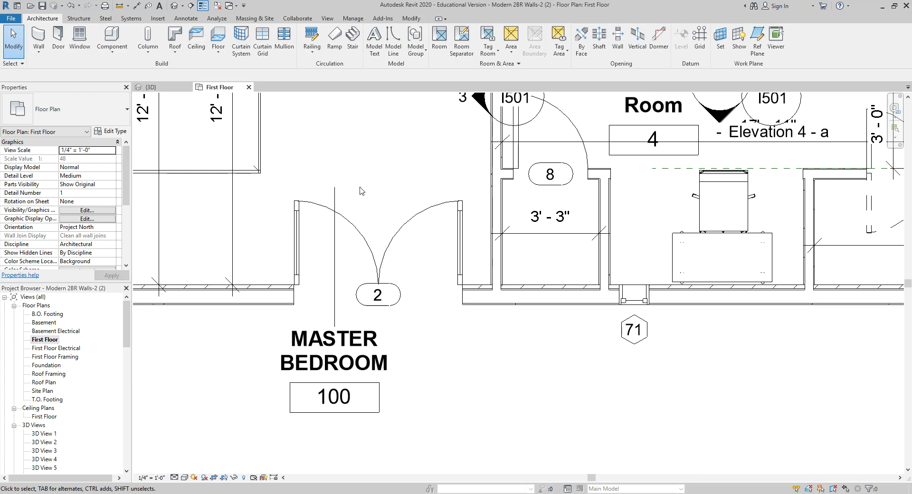
scroll(350, 241, "down", 5)
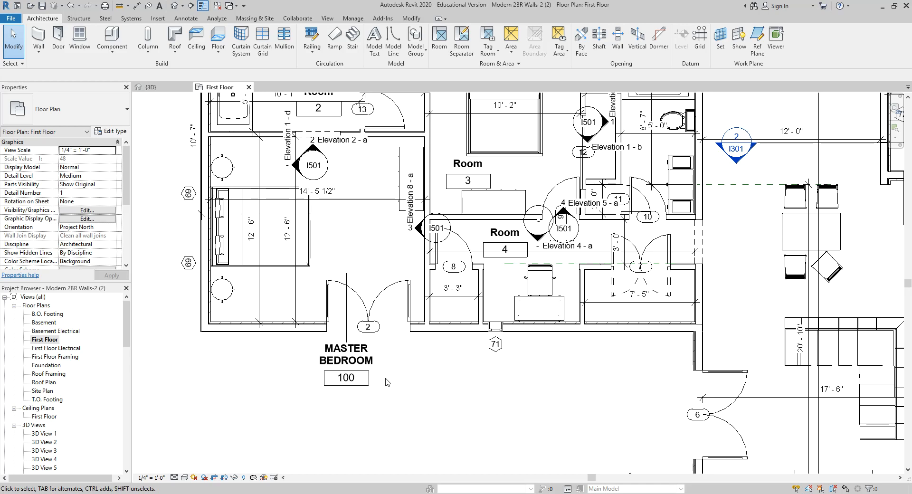
Delete the MASTER BEDROOM tag while keeping its room
left_click(358, 363)
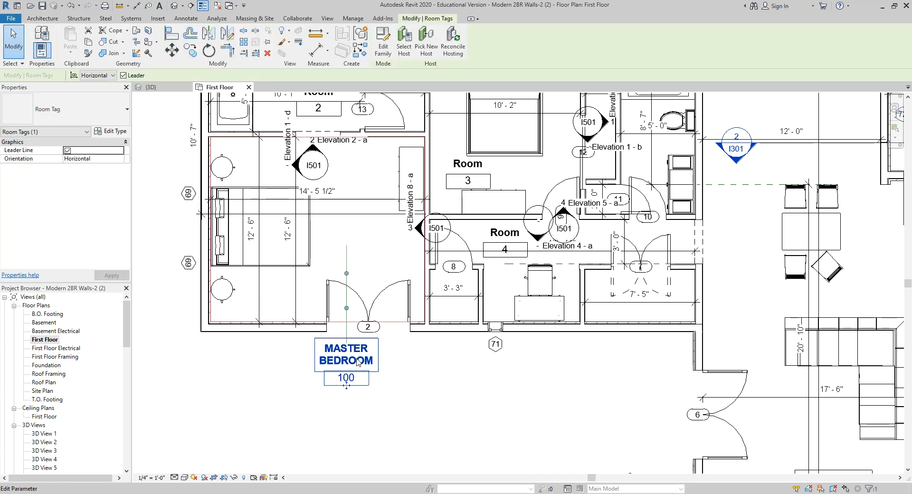
key("Delete")
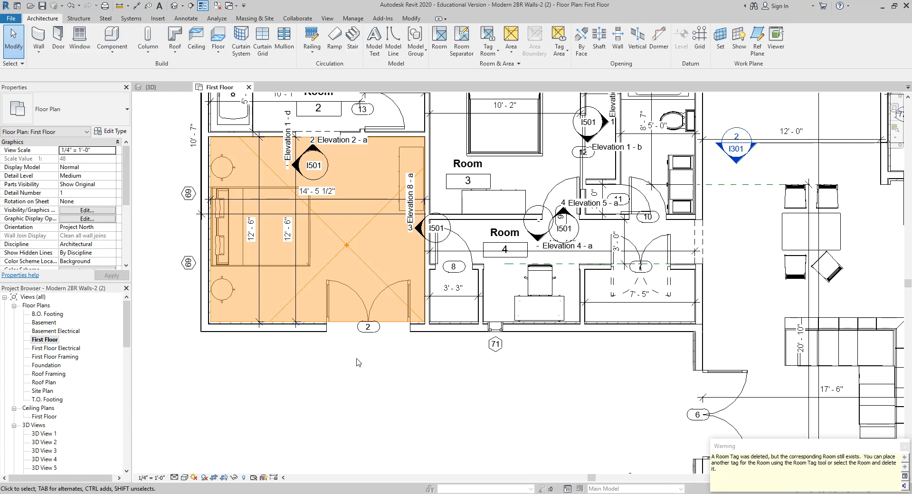
left_click(370, 353)
Place a new room tag without a leader in the master bedroom, above double door 2
middle_click_drag(372, 355, 377, 432)
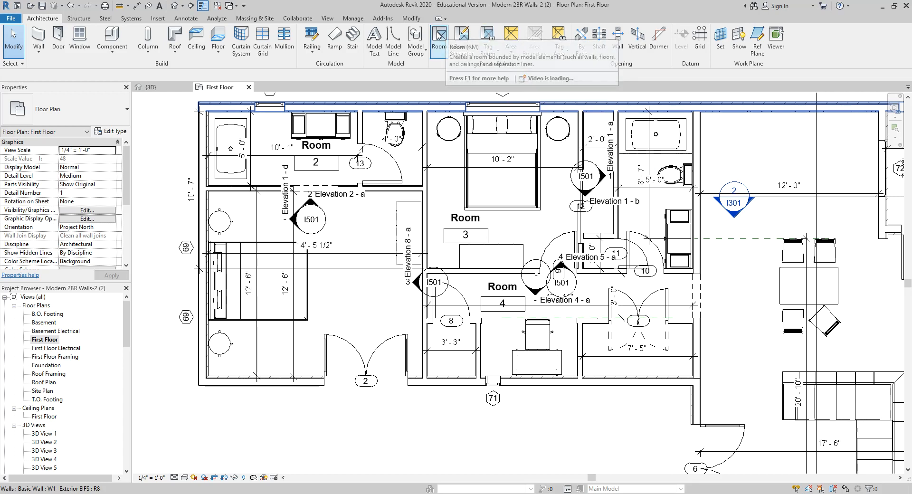
left_click(492, 33)
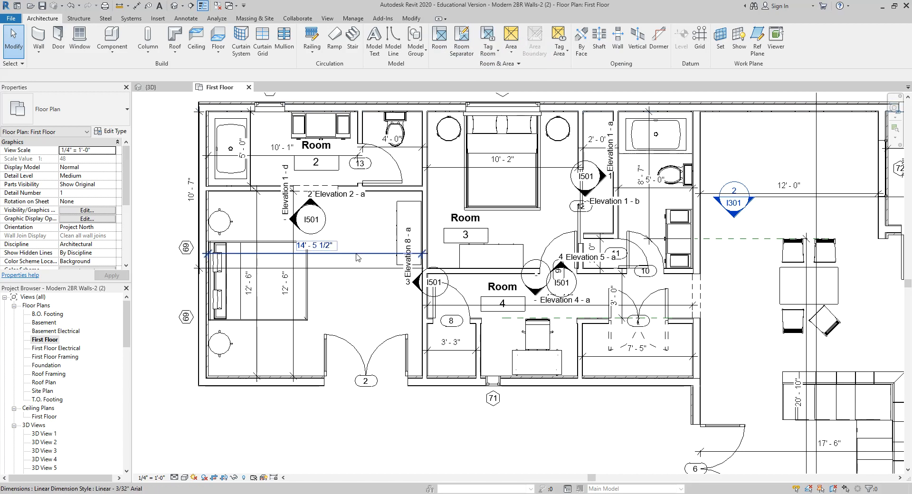
left_click(361, 311)
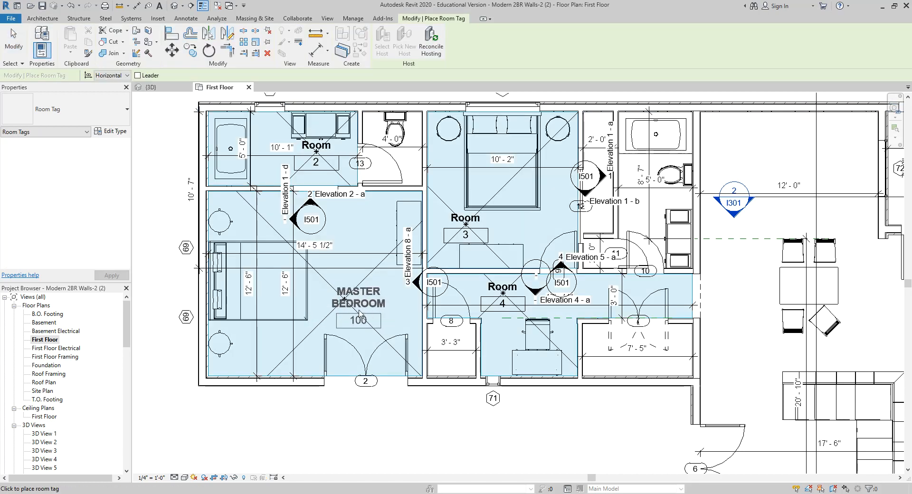
key("Escape")
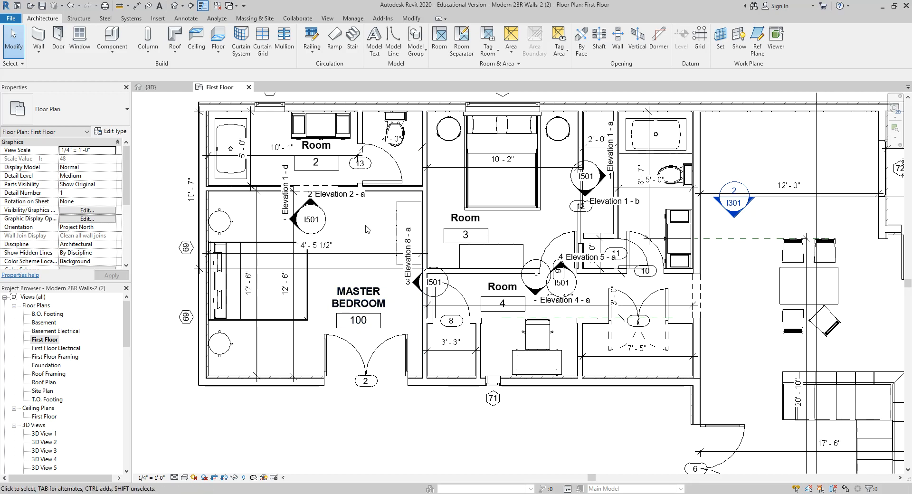
Place a tagged room in the large open area containing the dining table and sectional sofa
middle_click_drag(518, 234, 446, 233)
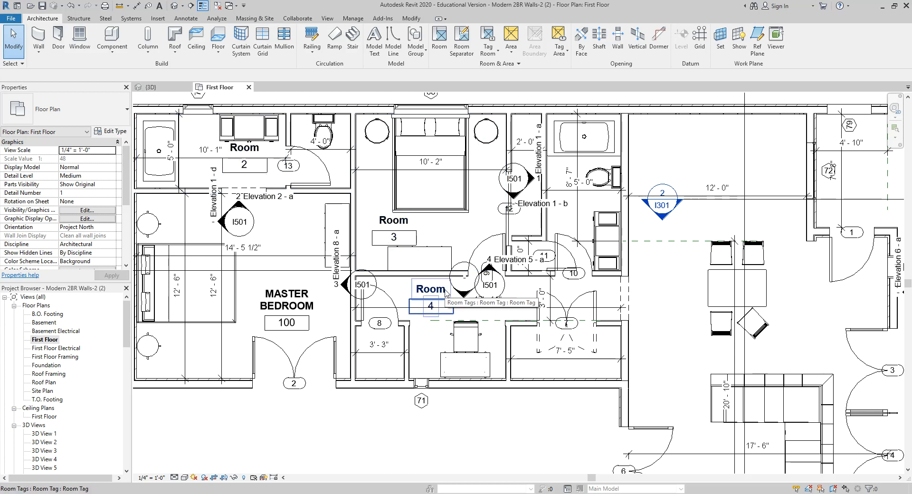
scroll(445, 293, "down", 2)
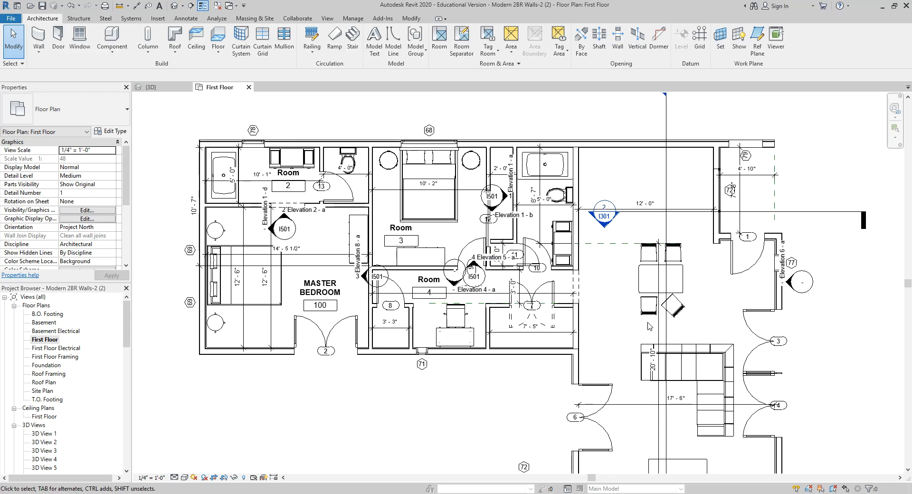
middle_click_drag(571, 359, 534, 331)
scroll(556, 212, "up", 1)
middle_click_drag(633, 288, 565, 228)
scroll(565, 231, "down", 1)
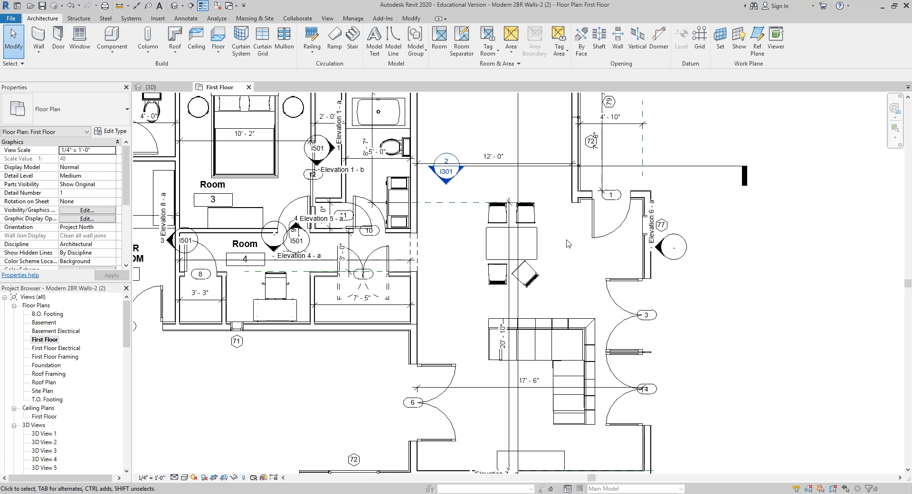
scroll(566, 243, "down", 1)
middle_click_drag(565, 244, 464, 269)
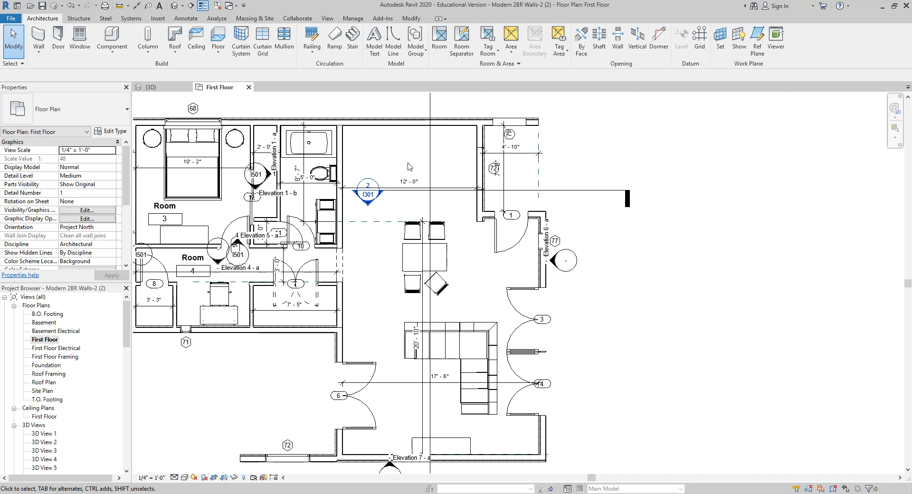
middle_click_drag(408, 166, 390, 156)
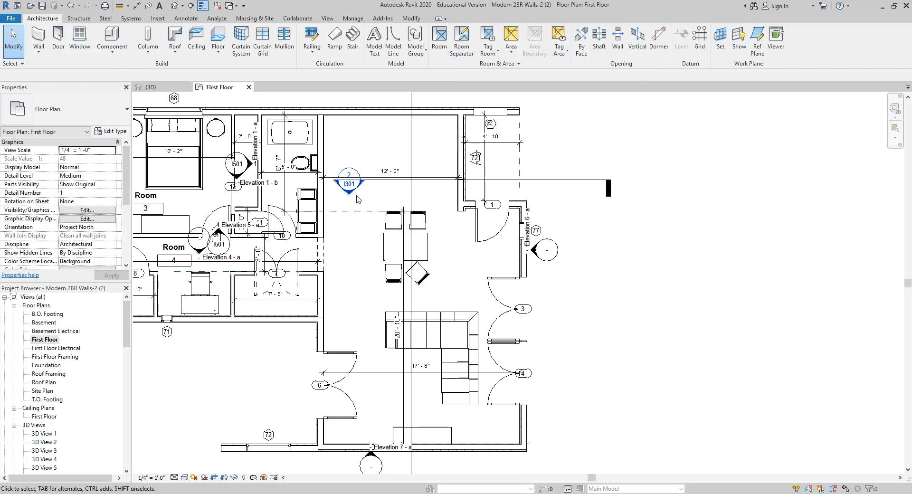
key("r")
key("m")
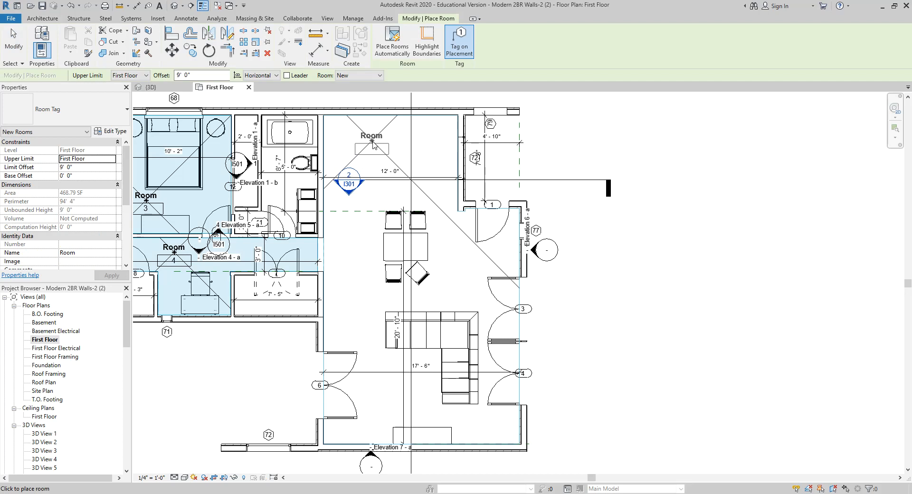
left_click(388, 145)
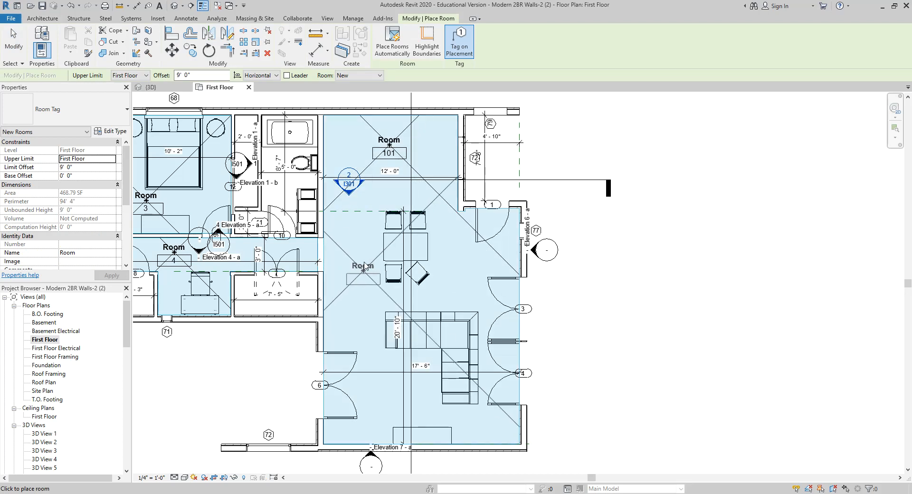
Place a second tagged room beside the dining table in the same open area, accepting the redundant-room warning
left_click(363, 261)
left_click(837, 481)
left_click(381, 387)
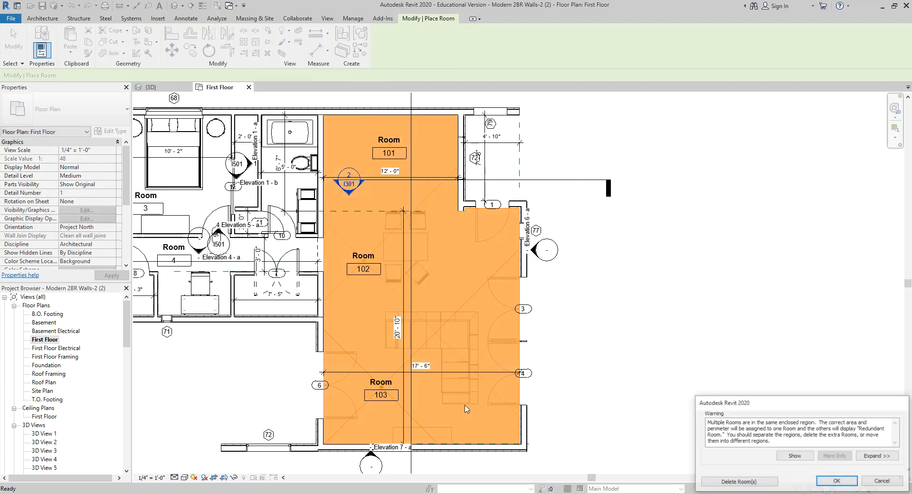
key("Escape")
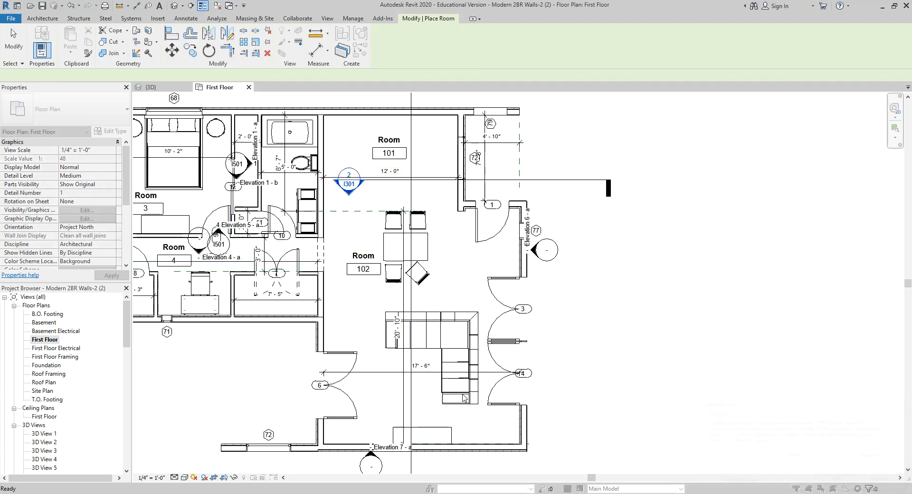
left_click(374, 273)
key("Escape")
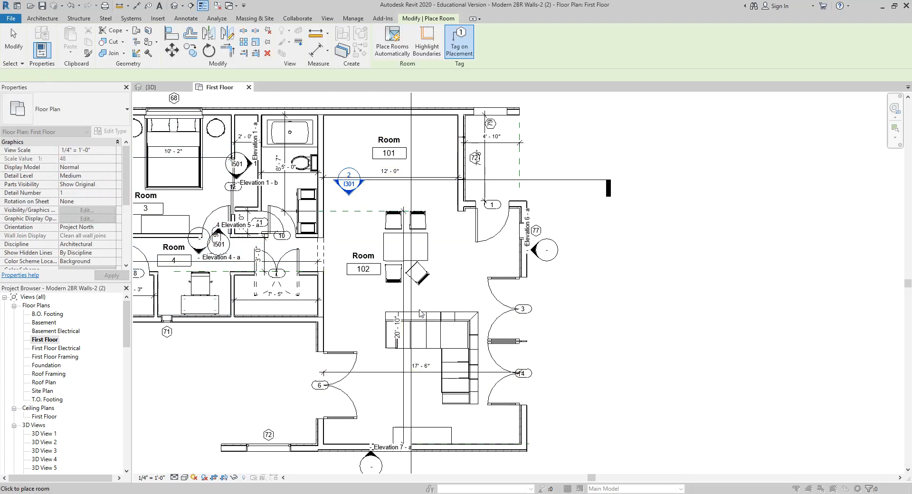
key("Escape")
Check the boundaries of rooms 101 and 102 and divide them with a horizontal room separation line from the exterior wall's end, along the upper dining chairs
left_click(368, 276)
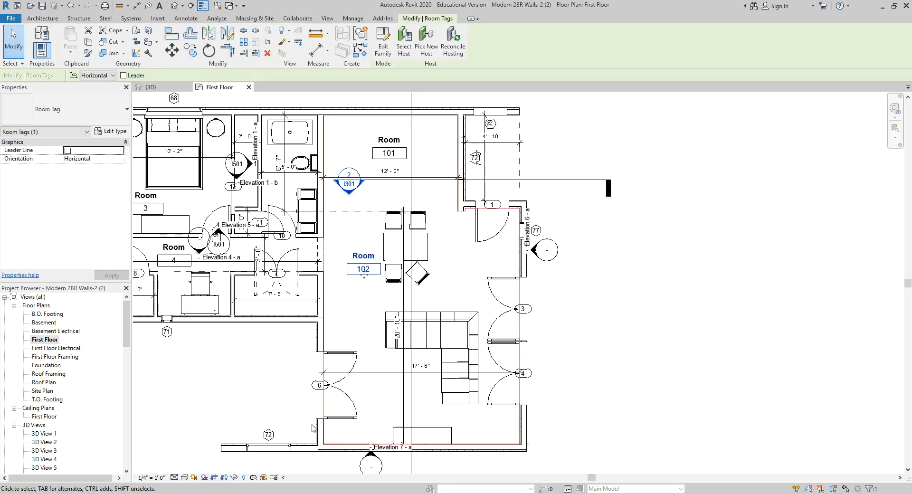
key("Escape")
left_click(397, 160)
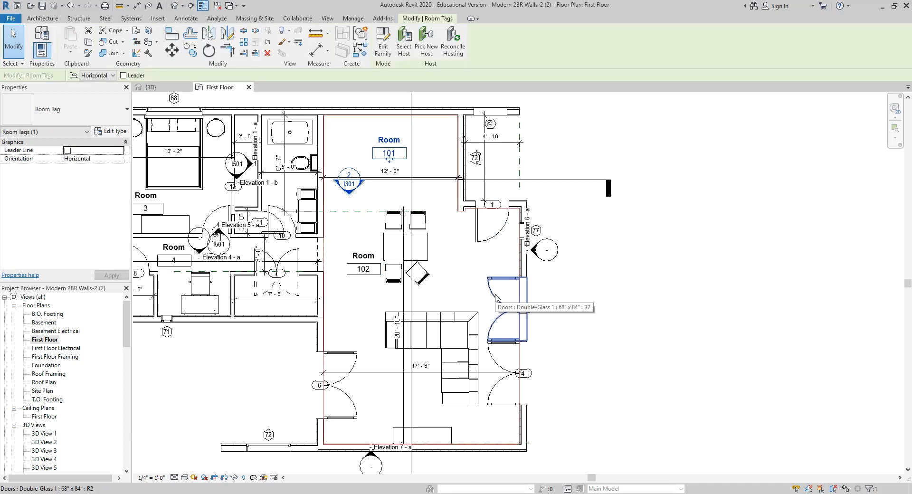
key("Escape")
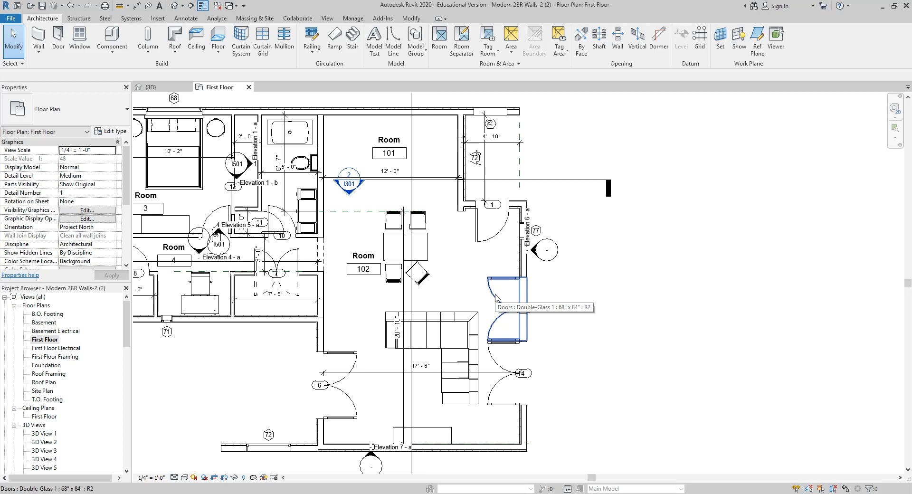
left_click(465, 47)
scroll(427, 213, "up", 2)
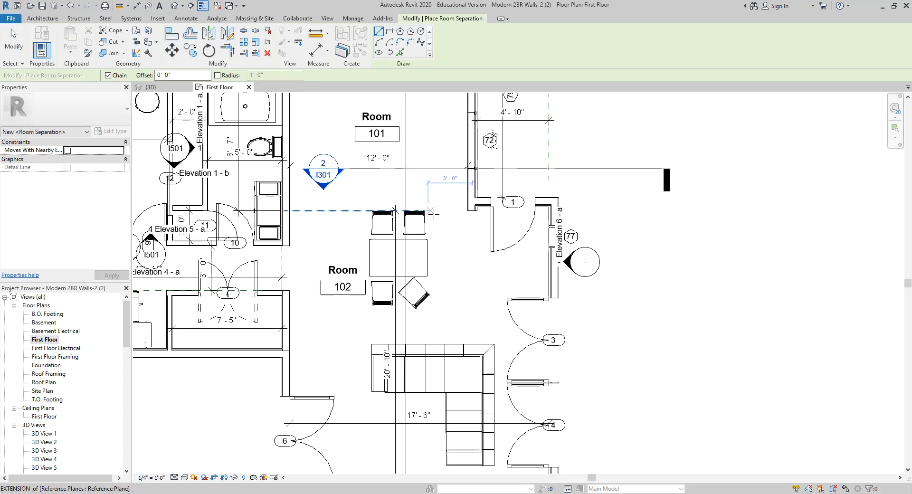
left_click(471, 210)
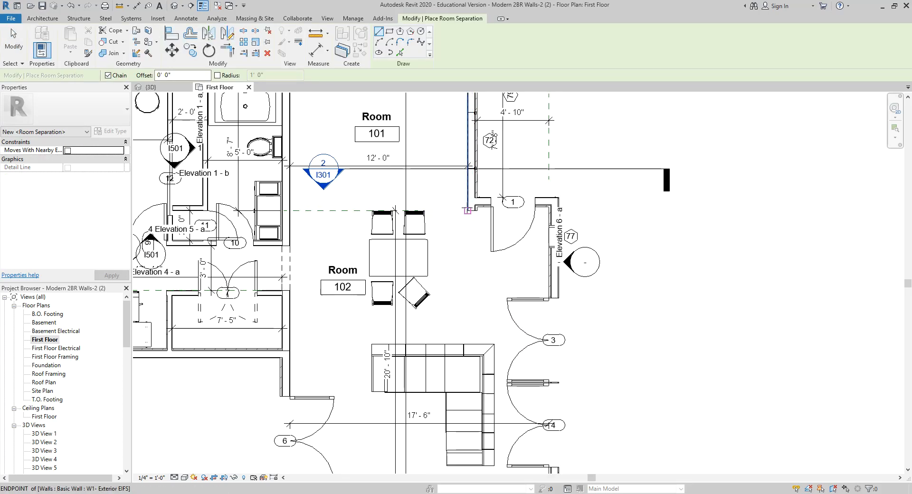
left_click(291, 210)
key("Escape")
key("Escape")
Examine the room separation line above the dining chairs and the boundaries of rooms 102 and 101 on each side of it
scroll(420, 224, "up", 2)
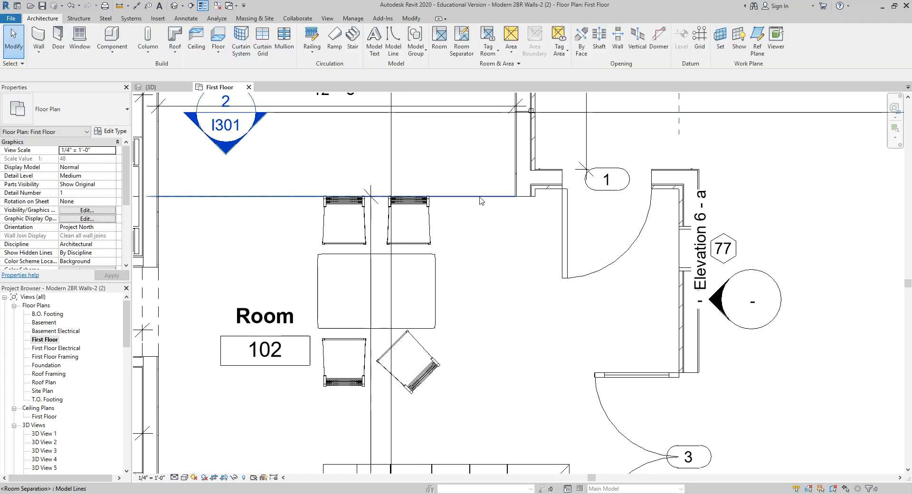
scroll(480, 199, "down", 3)
left_click(374, 268)
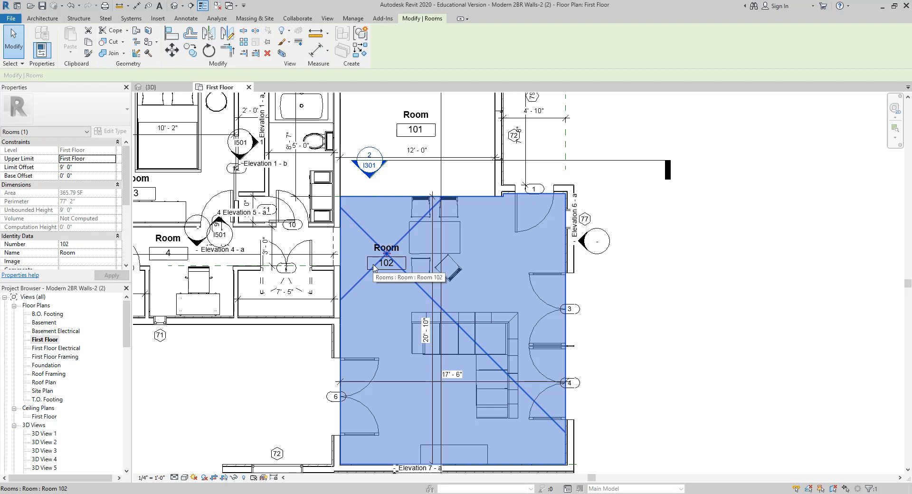
scroll(373, 270, "down", 1)
middle_click_drag(369, 295, 344, 348)
scroll(375, 228, "up", 1)
left_click(381, 214)
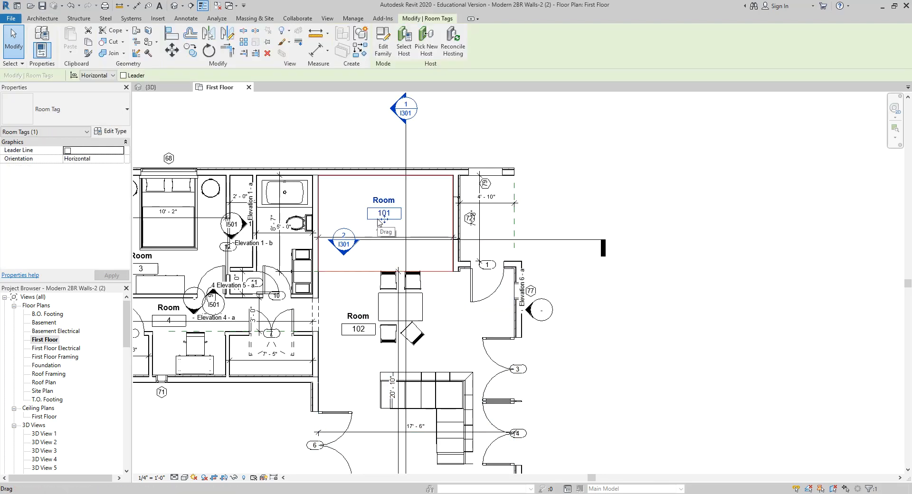
middle_click_drag(381, 220, 368, 141)
scroll(360, 138, "down", 1)
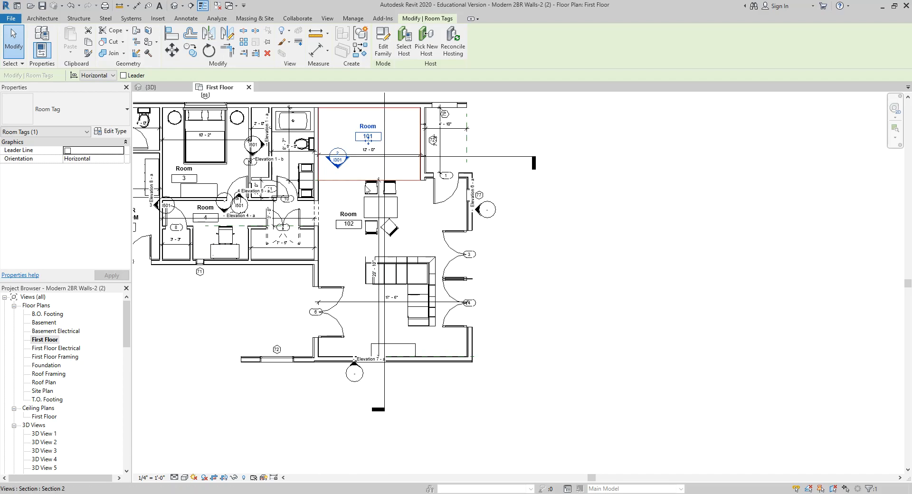
key("Escape")
Try a diagonal room separation line from the interior wall above double door 6 to the exterior wall above door 3, and undo it
scroll(387, 190, "up", 1)
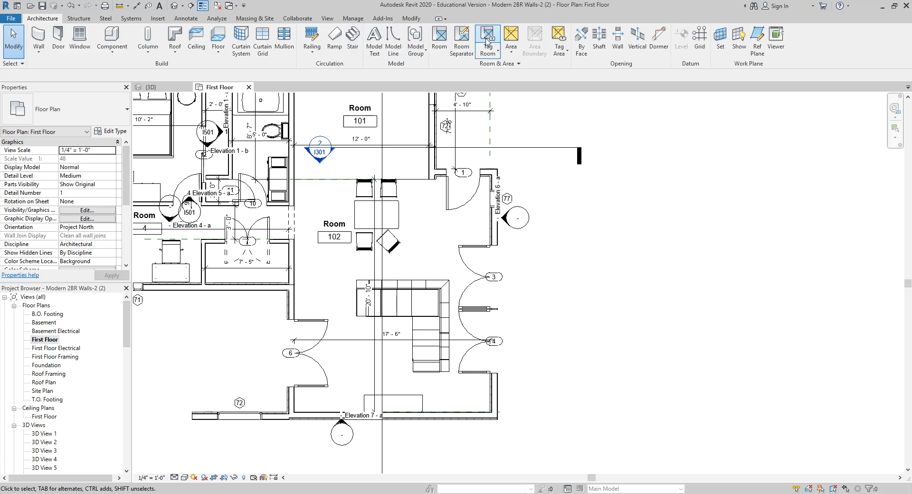
left_click(461, 40)
scroll(422, 291, "up", 1)
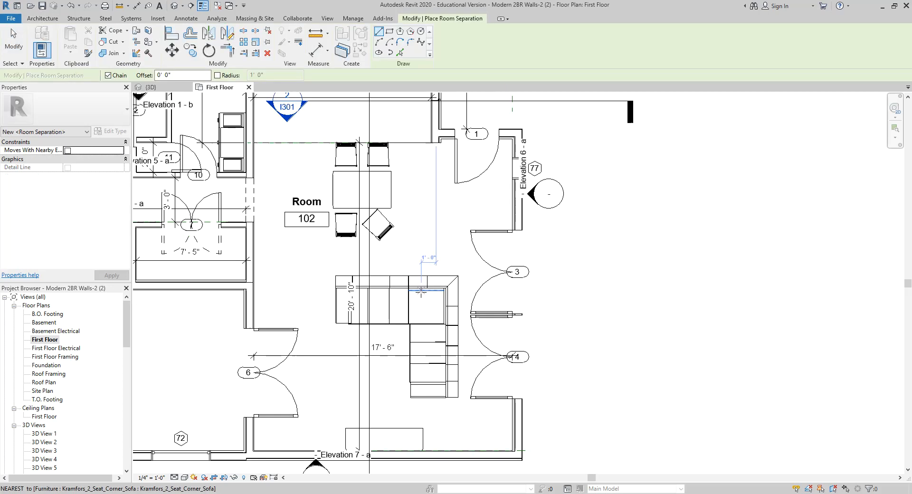
left_click(254, 270)
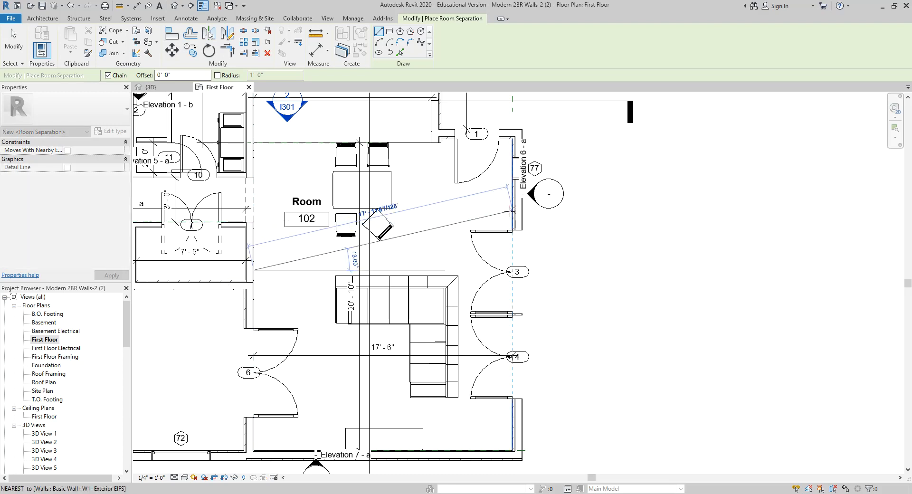
left_click(511, 211)
key("Escape")
key("ctrl+z")
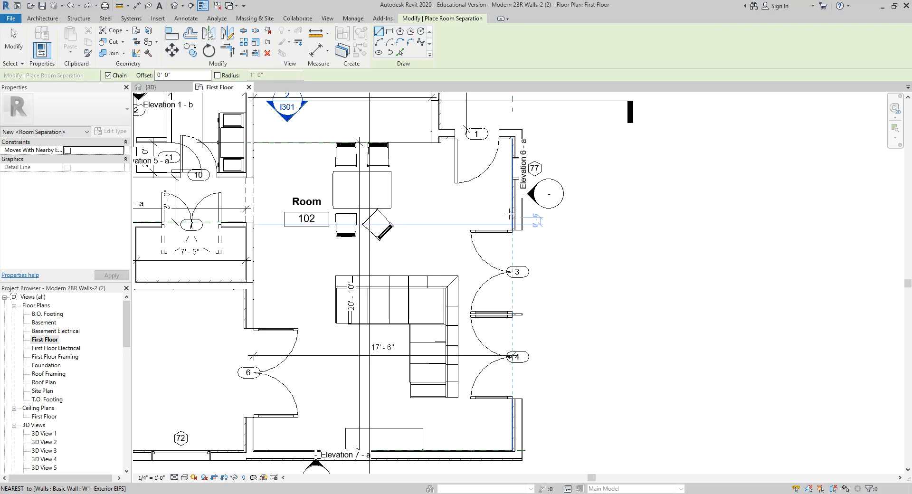
Draw a stepped room separation line about 4'-6" in from the exterior wall above door 3, down, and across to the interior wall, and check room 102's boundary
left_click(445, 217)
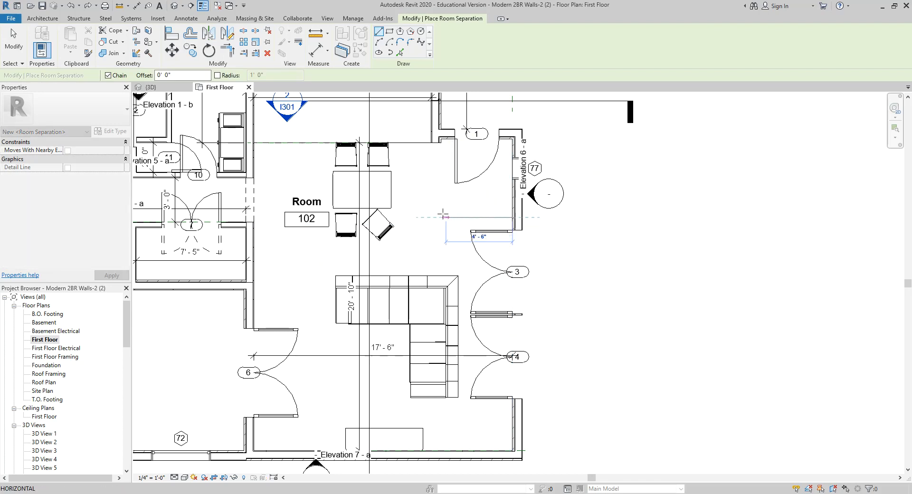
left_click(445, 254)
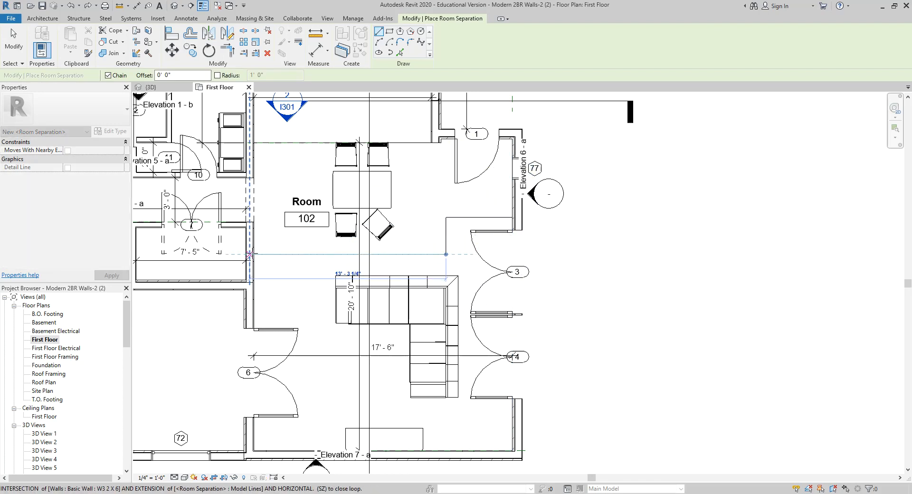
left_click(254, 254)
key("Escape")
key("Escape")
scroll(325, 259, "down", 1)
left_click(312, 232)
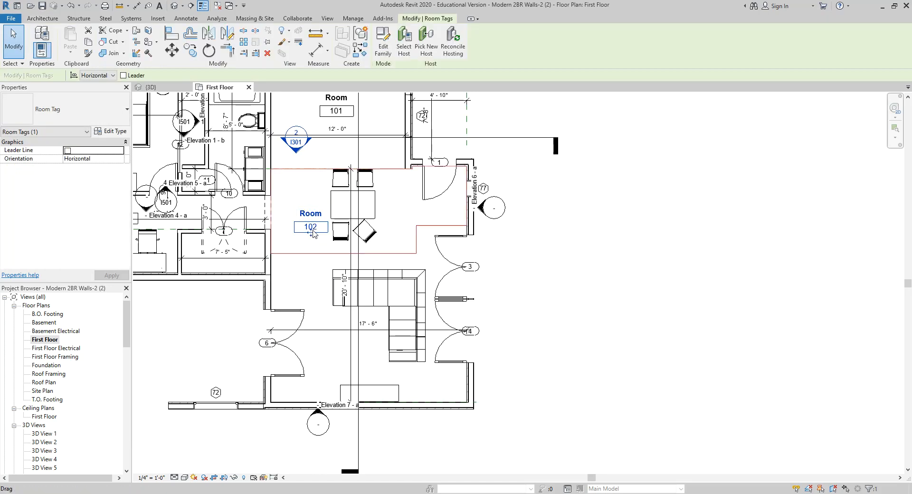
key("r")
key("t")
scroll(307, 294, "up", 1)
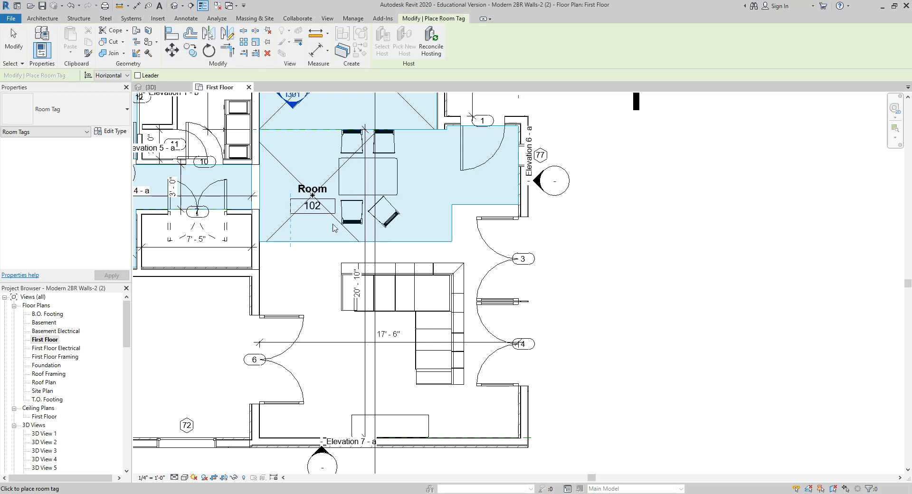
key("Escape")
key("Escape")
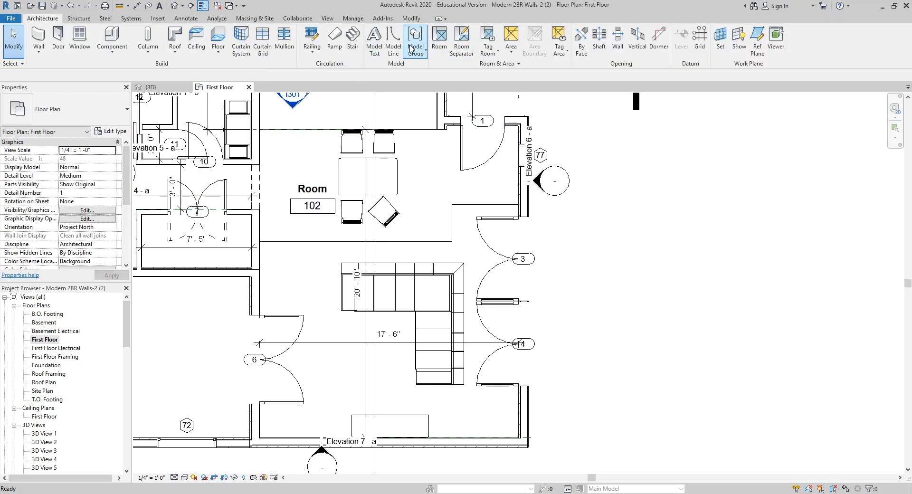
Place a tagged room in the separated living area with the sectional sofa, beside double door 6
left_click(439, 47)
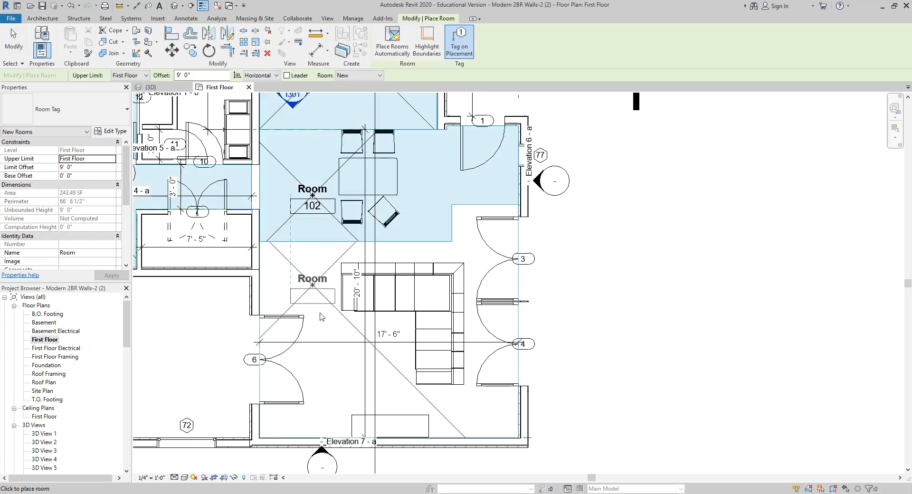
left_click(335, 383)
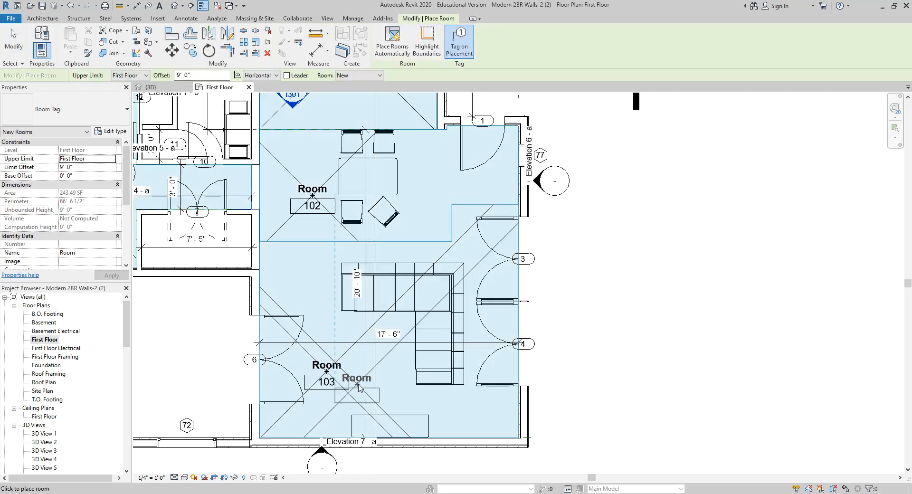
key("Escape")
key("Escape")
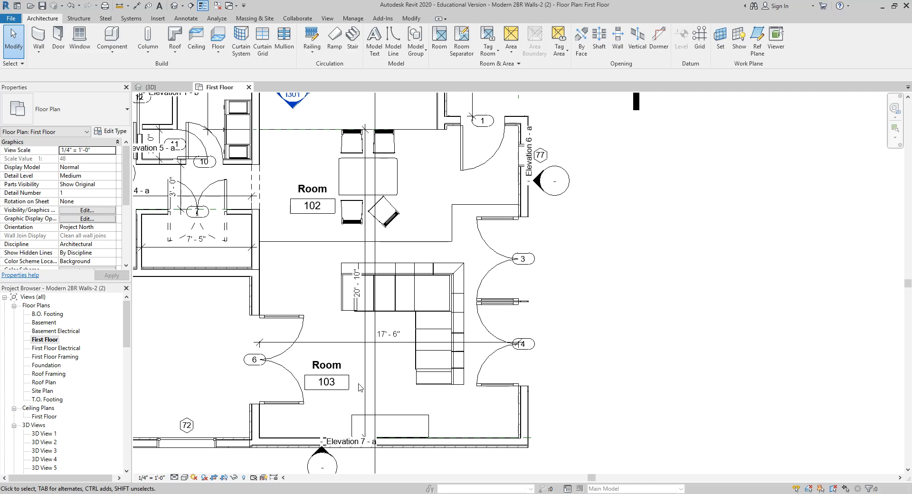
Draw a horizontal room separation line across room 101, about 2'-6" below its upper wall, and delete it
middle_click_drag(444, 199, 408, 297)
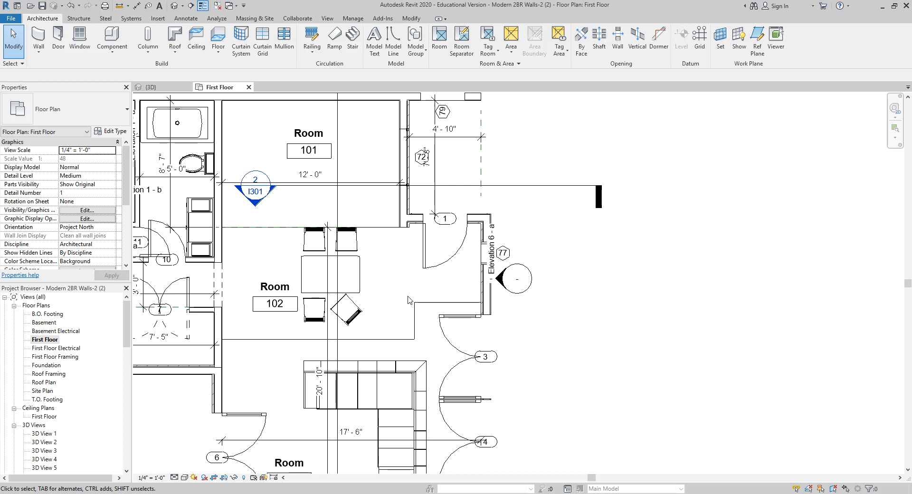
left_click(461, 38)
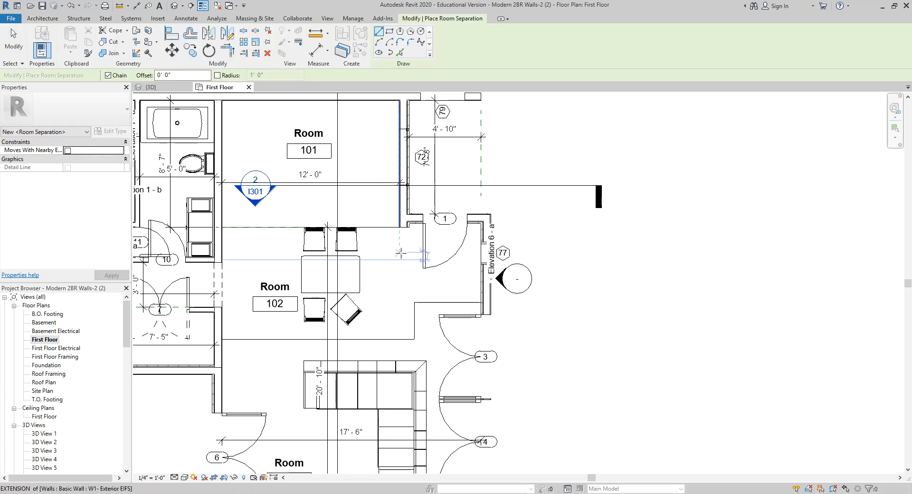
left_click(398, 132)
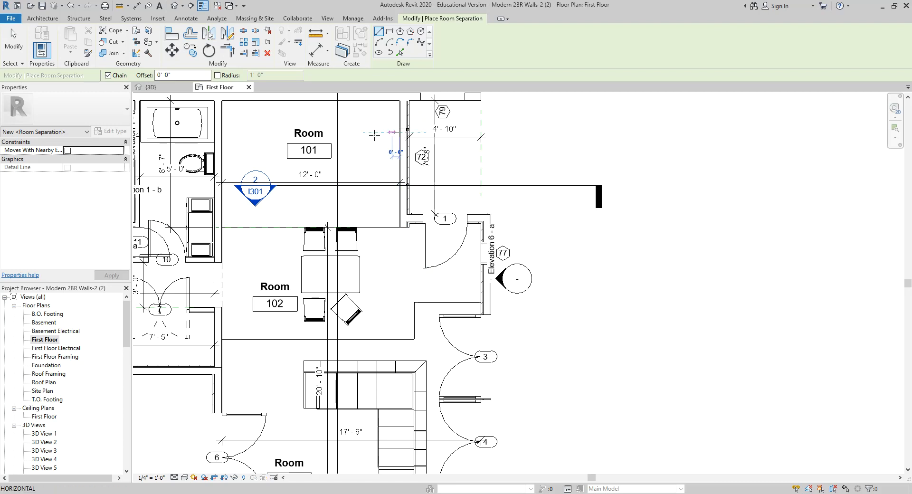
left_click(223, 133)
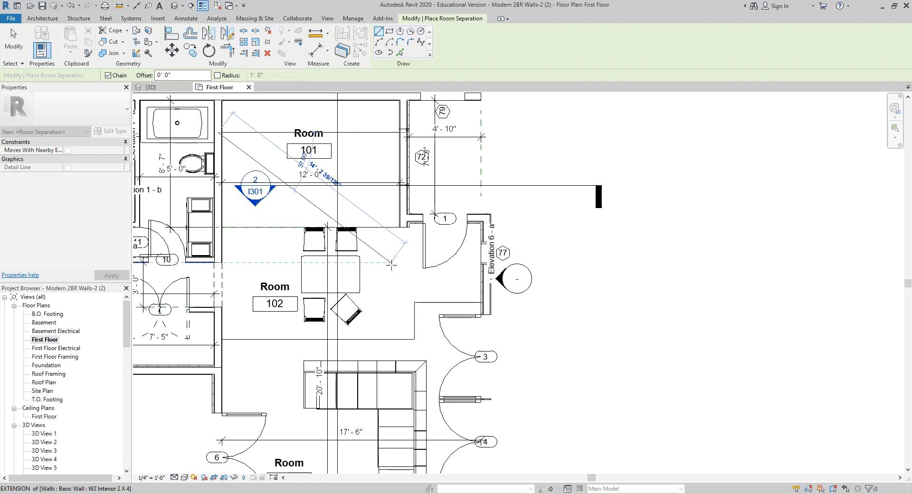
key("Escape")
key("Escape")
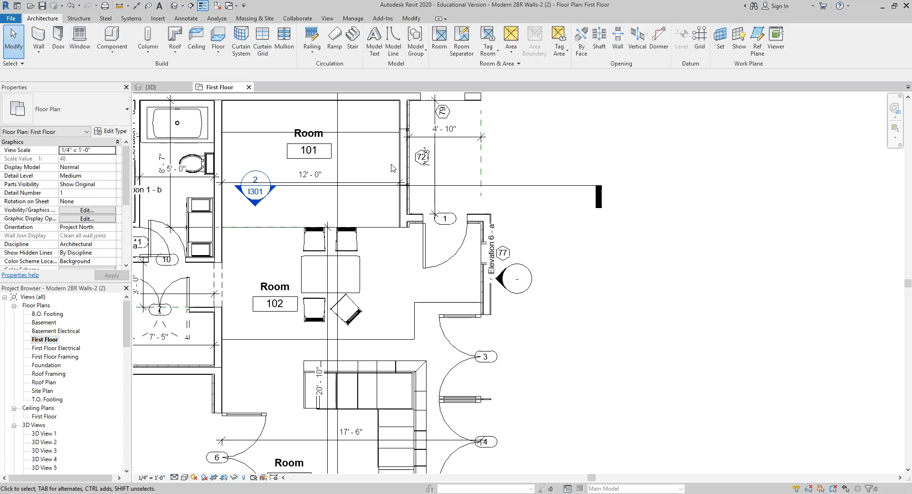
left_click(381, 135)
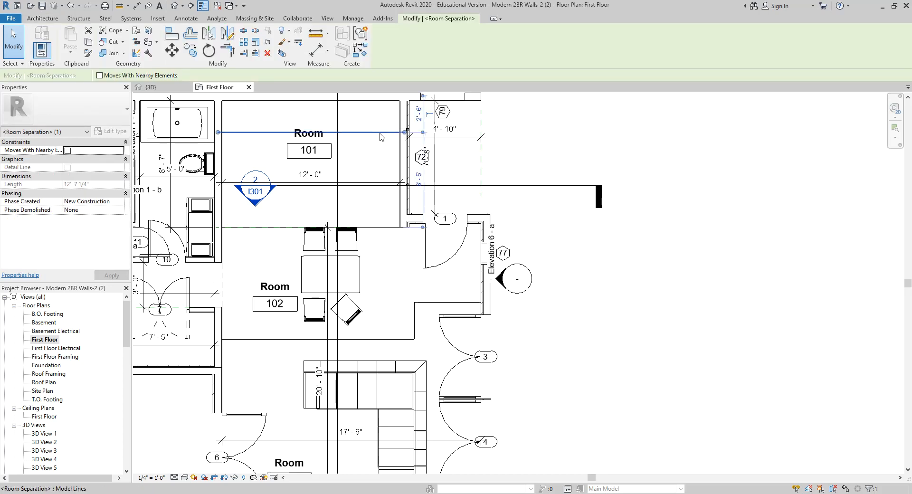
key("Delete")
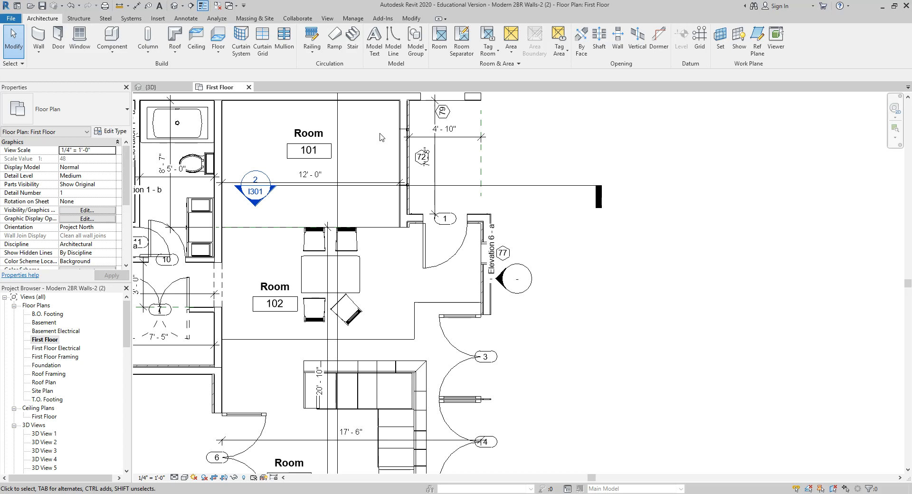
Open the visibility and graphic overrides for the First Floor plan and enlarge the dialog to show more categories
scroll(366, 134, "down", 1)
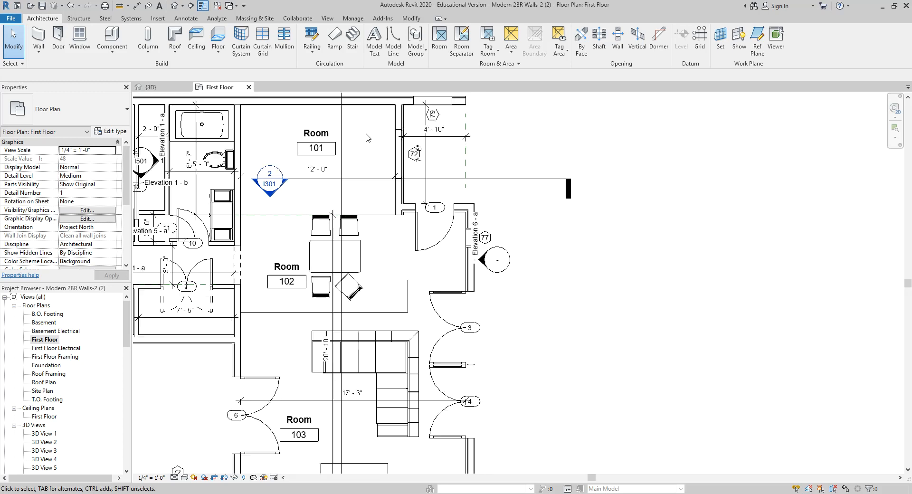
middle_click_drag(394, 277, 408, 245)
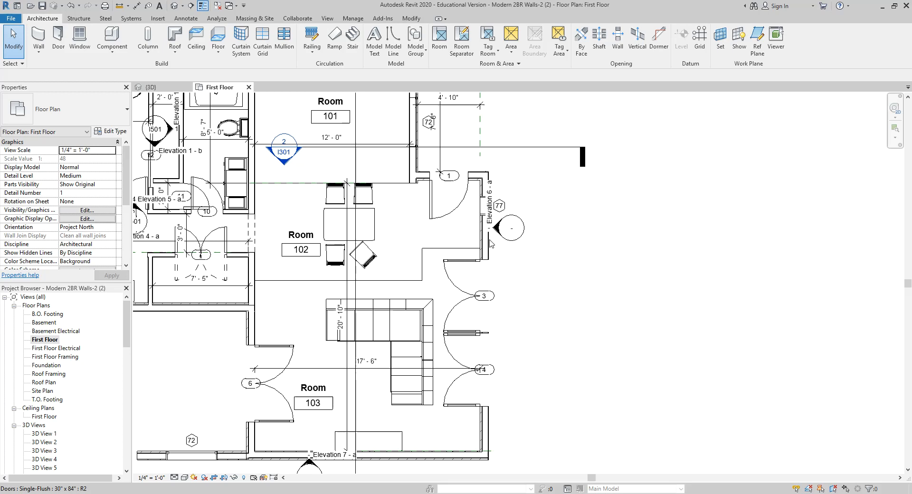
key("v")
key("v")
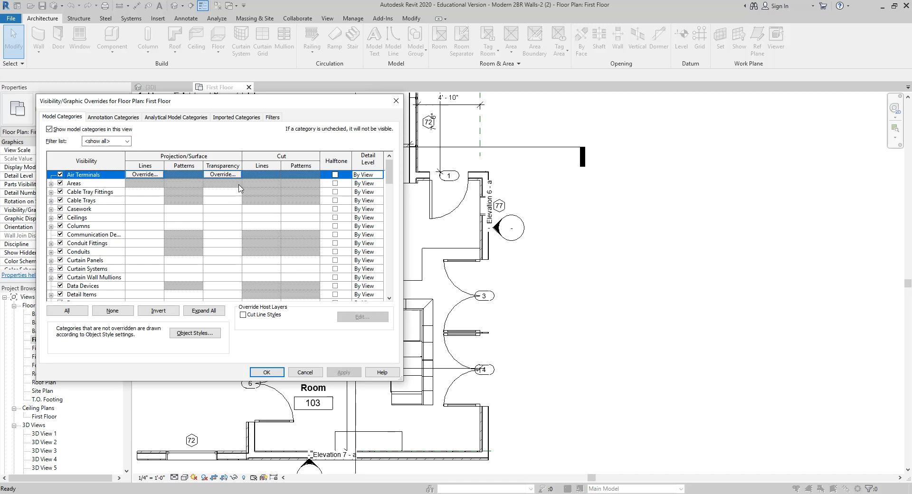
left_click_drag(332, 101, 466, 78)
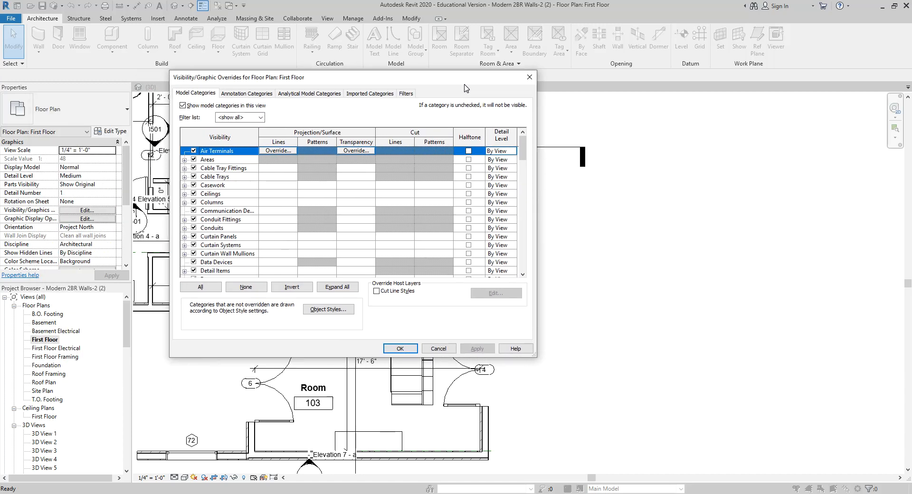
left_click_drag(535, 356, 637, 357)
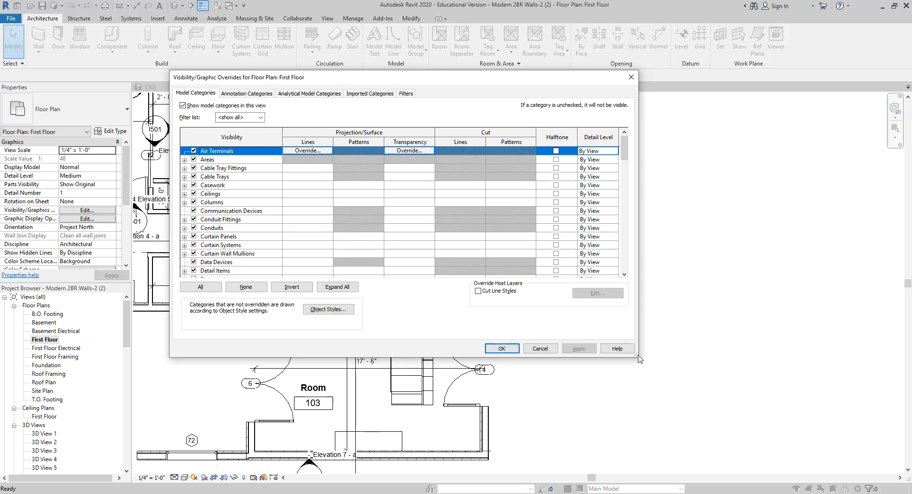
left_click_drag(637, 357, 657, 456)
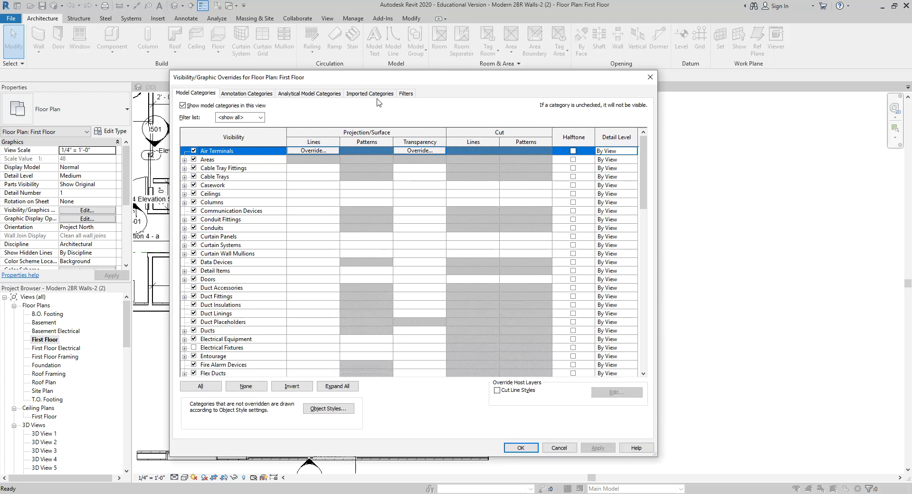
left_click_drag(482, 71, 465, 15)
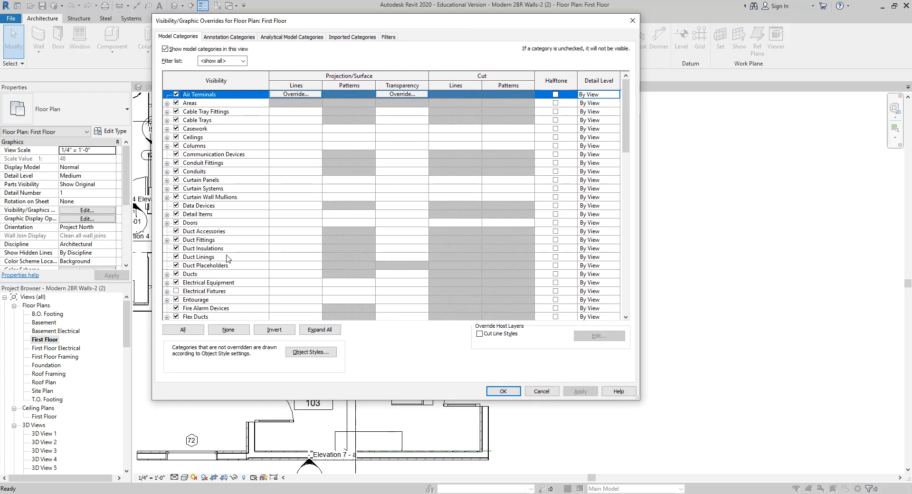
Hide the <Room Separation> subcategory of the Lines model category in the First Floor plan and accept the overrides
scroll(230, 261, "down", 1)
scroll(229, 261, "down", 4)
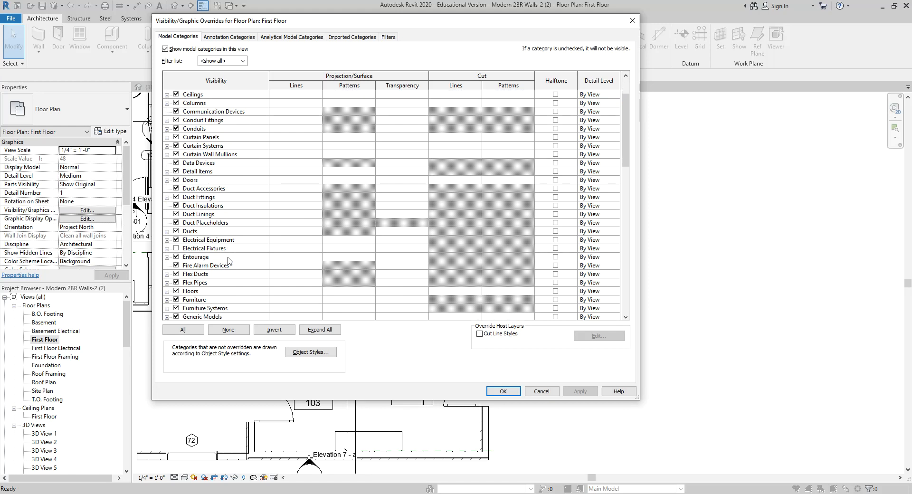
scroll(229, 260, "down", 2)
scroll(229, 261, "down", 1)
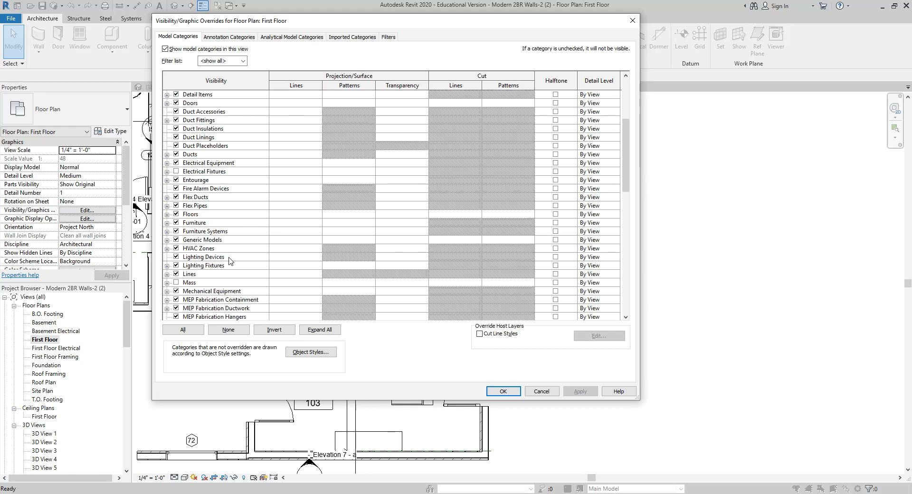
left_click(202, 275)
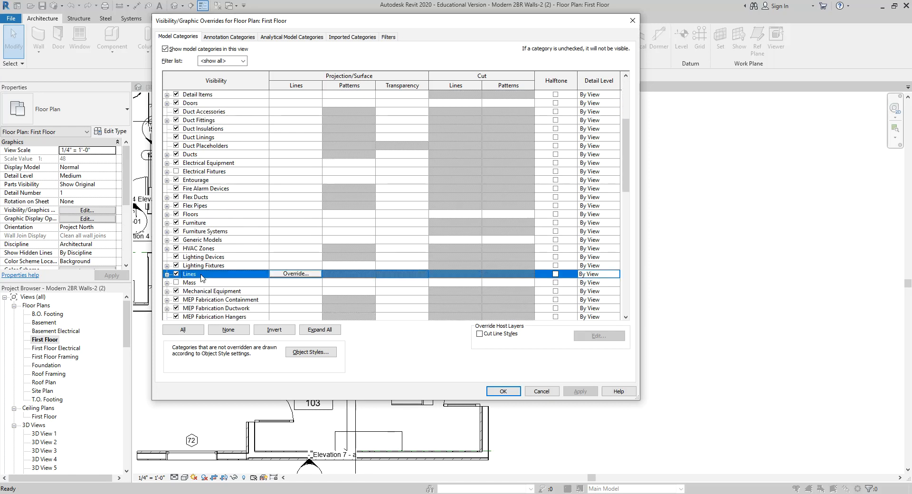
left_click(166, 274)
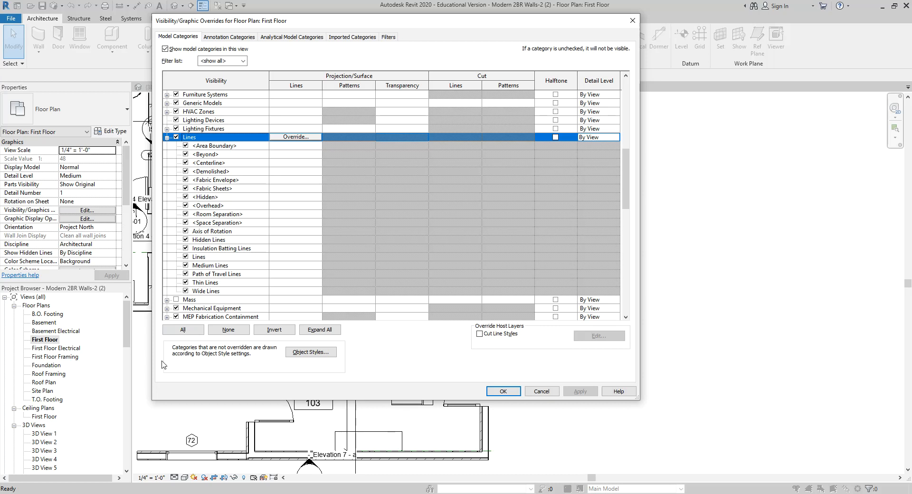
left_click(185, 214)
left_click(185, 214)
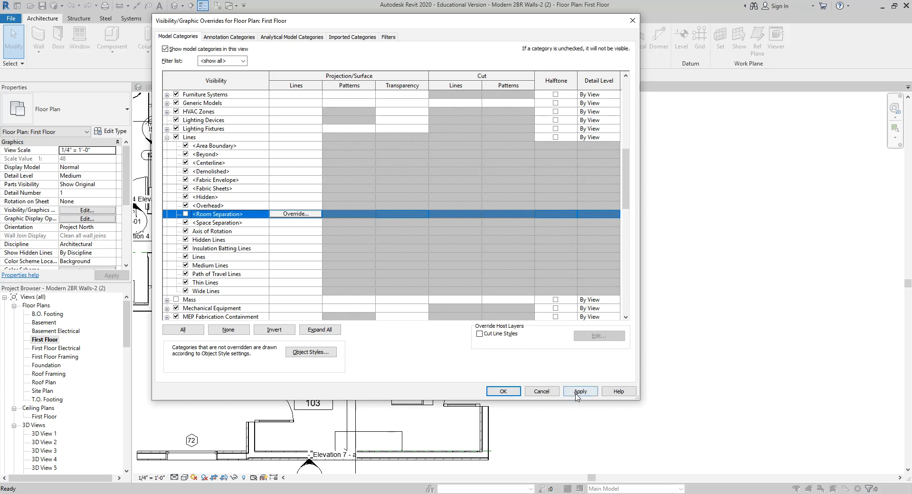
left_click_drag(413, 25, 734, 70)
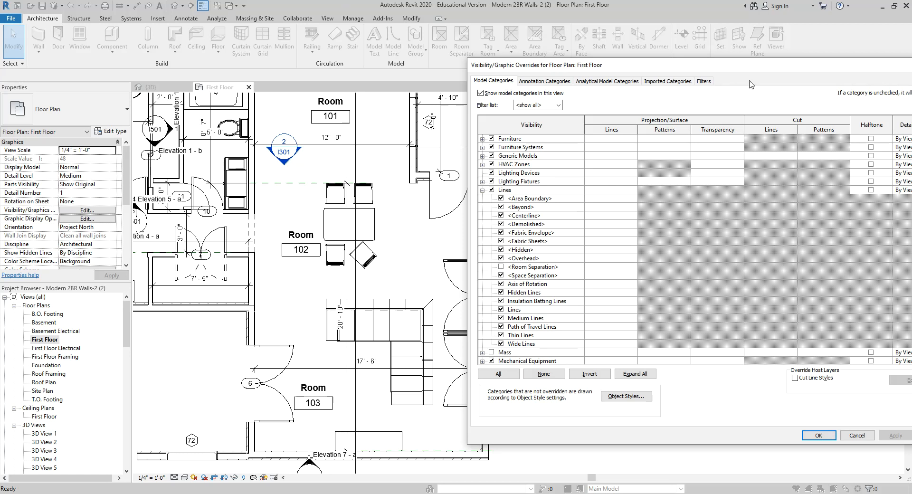
left_click_drag(747, 73, 577, 70)
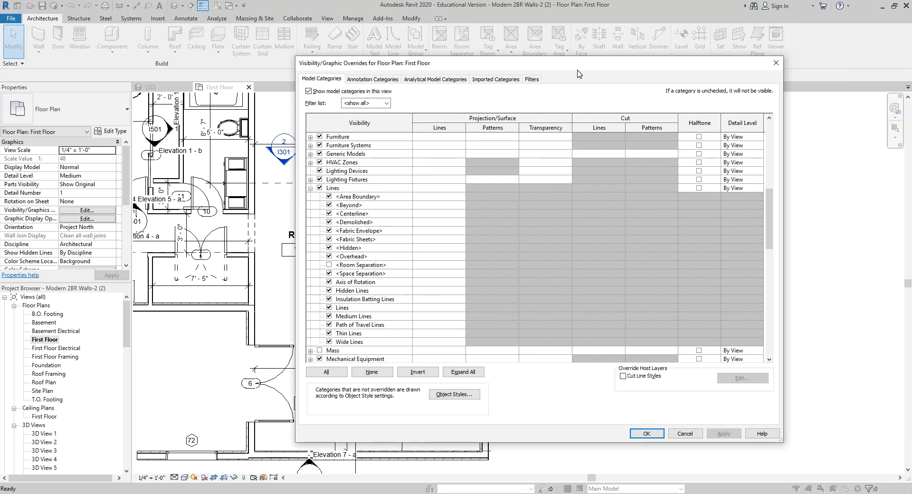
left_click(646, 432)
Draw a vertical room separation line across room 4's hallway, just inside the opening to room 102, and dismiss the warning
scroll(592, 343, "down", 2)
middle_click_drag(623, 331, 691, 341)
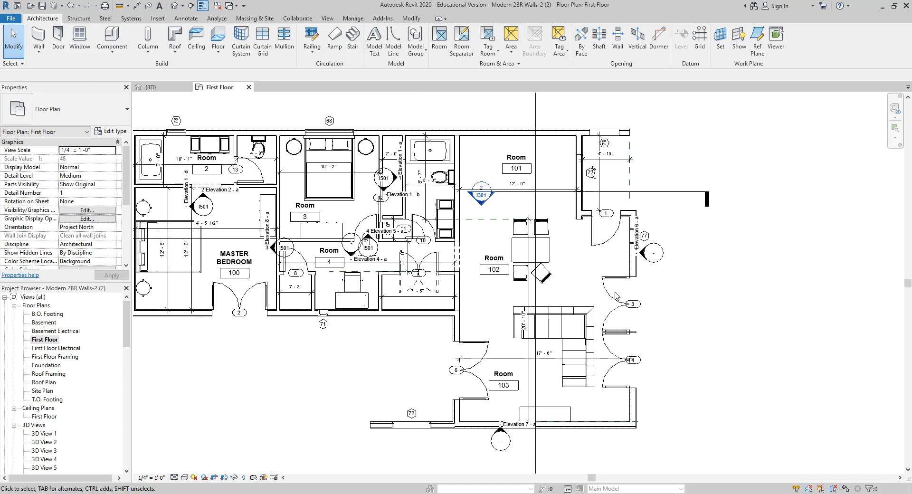
left_click(461, 40)
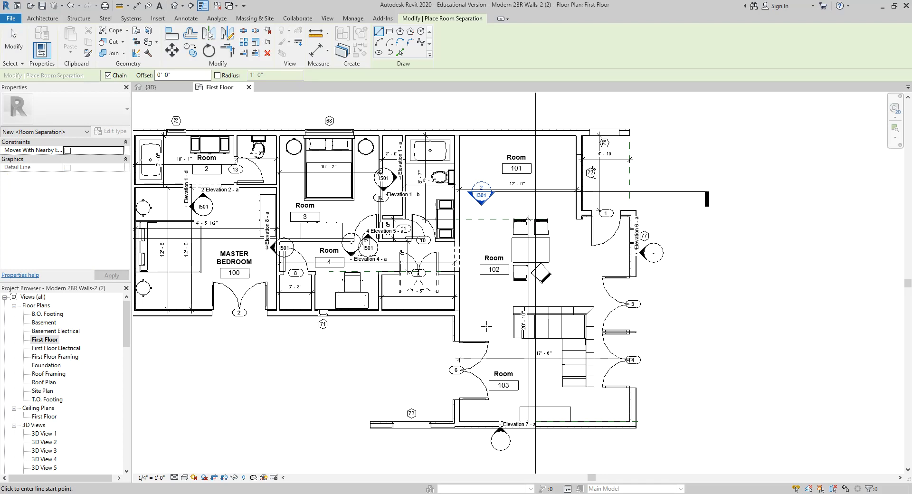
scroll(481, 283, "up", 2)
scroll(472, 242, "up", 2)
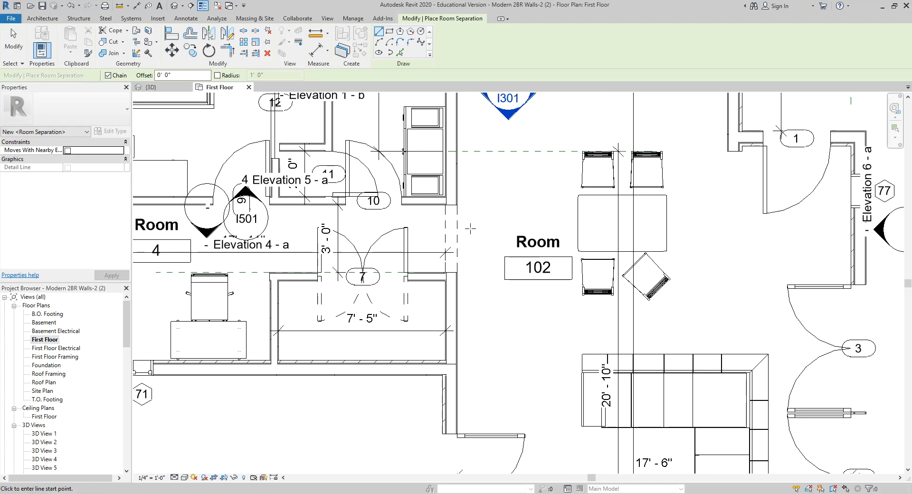
scroll(523, 199, "down", 2)
scroll(455, 200, "up", 1)
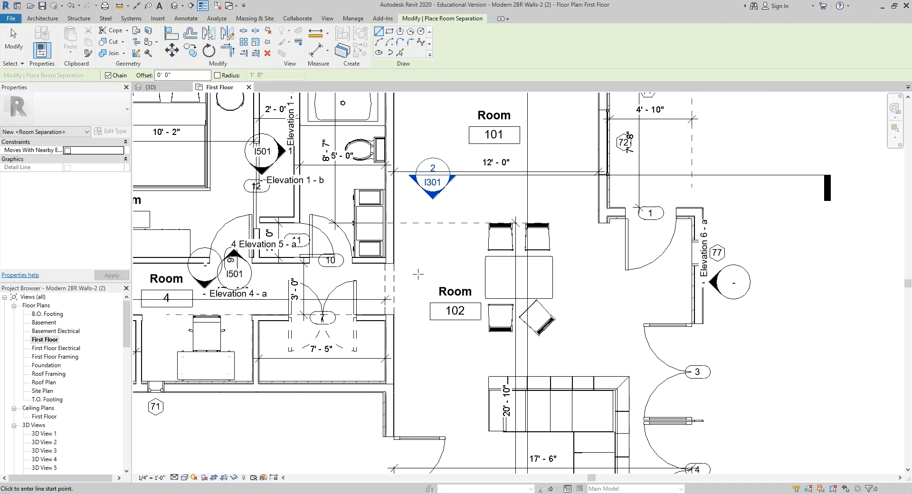
left_click(374, 261)
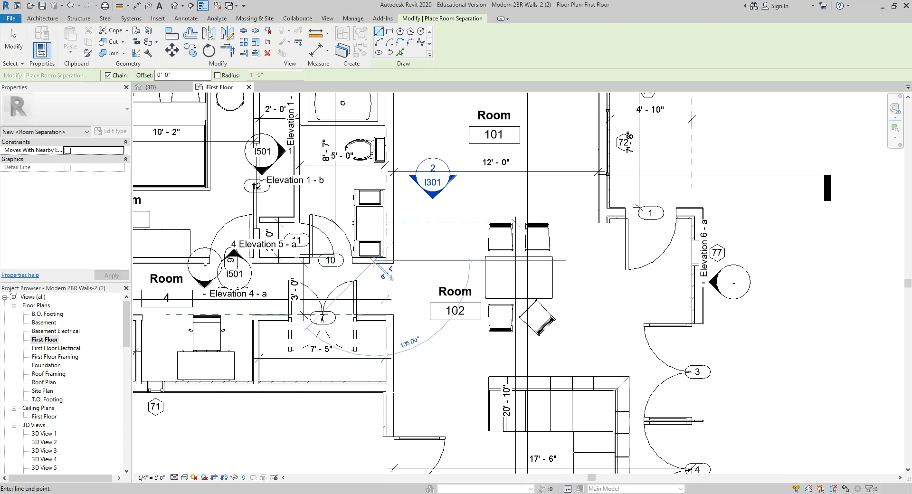
left_click(375, 329)
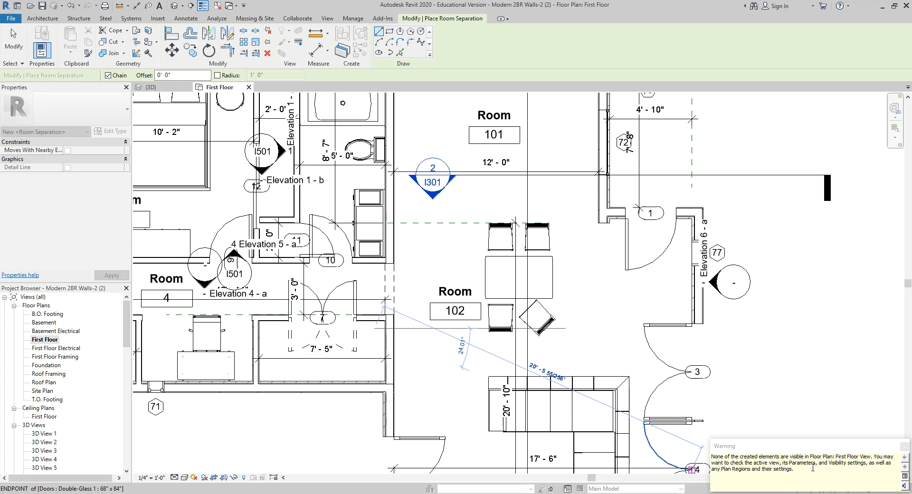
key("Escape")
key("Escape")
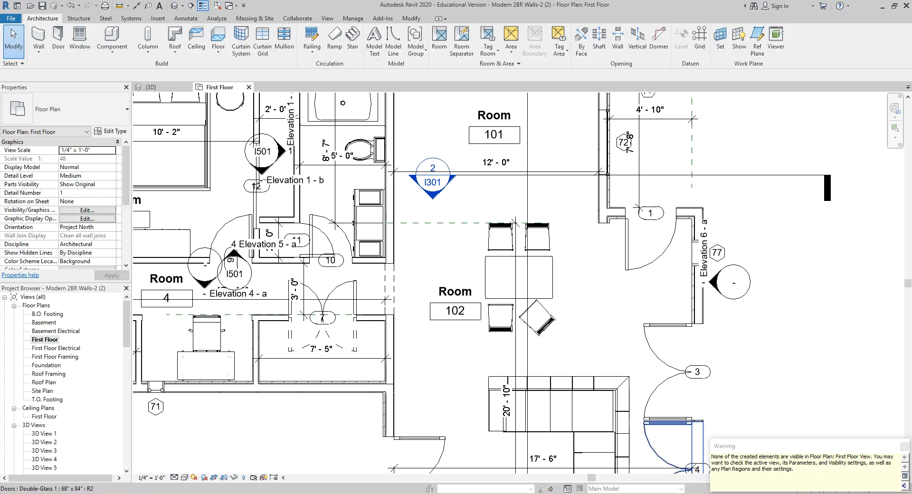
left_click(903, 446)
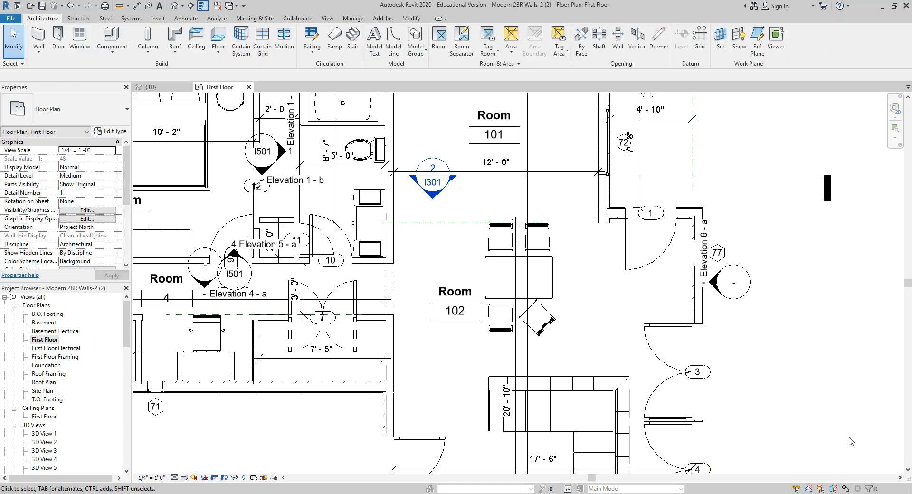
Check room 4's boundary at the hallway opening and review the other rooms in the plan
left_click(377, 279)
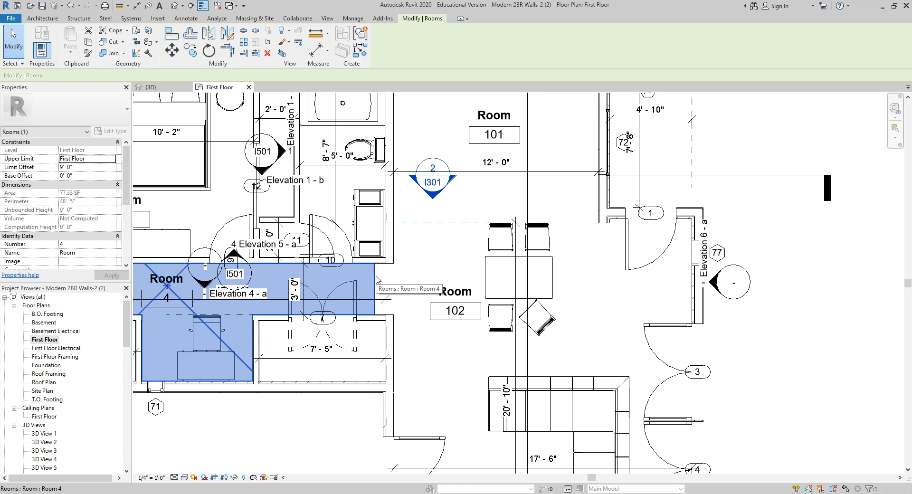
scroll(436, 264, "down", 2)
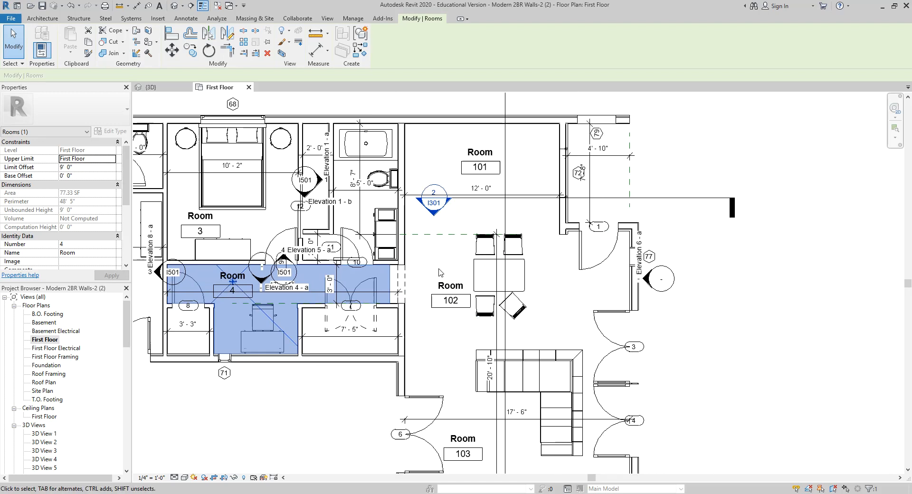
left_click(711, 302)
middle_click_drag(679, 329, 722, 293)
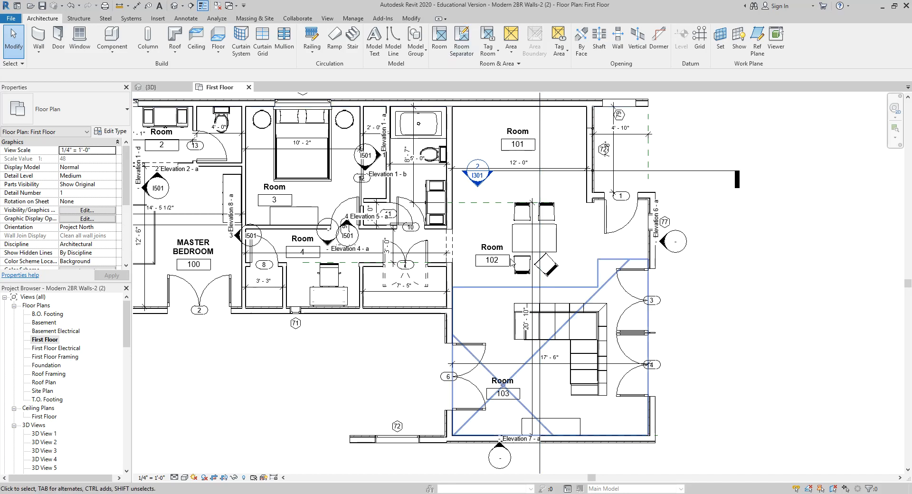
scroll(618, 294, "down", 1)
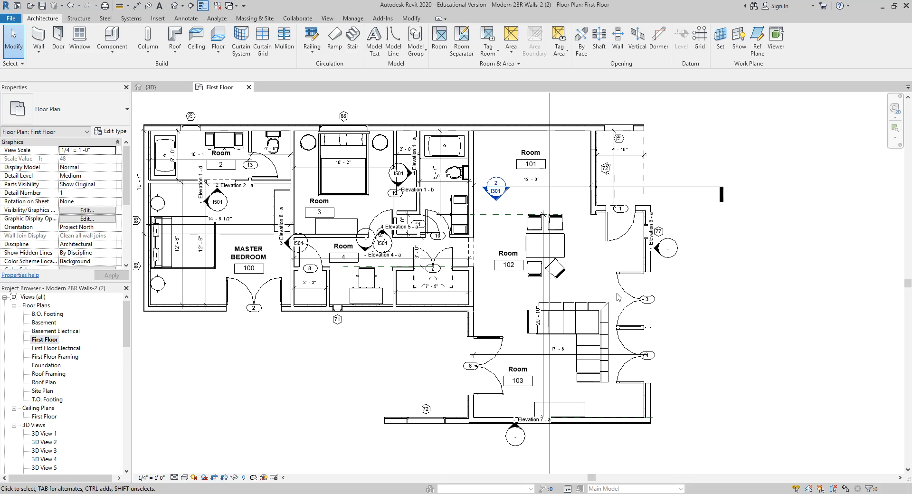
Place an element keynote with a free-end leader on the bathtub in room 2, with its tag outside above the exterior wall
left_click(185, 20)
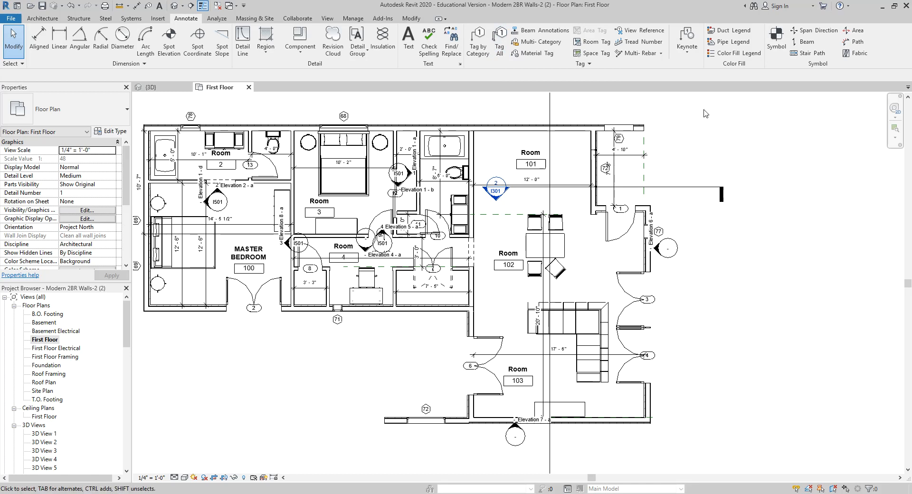
left_click(686, 35)
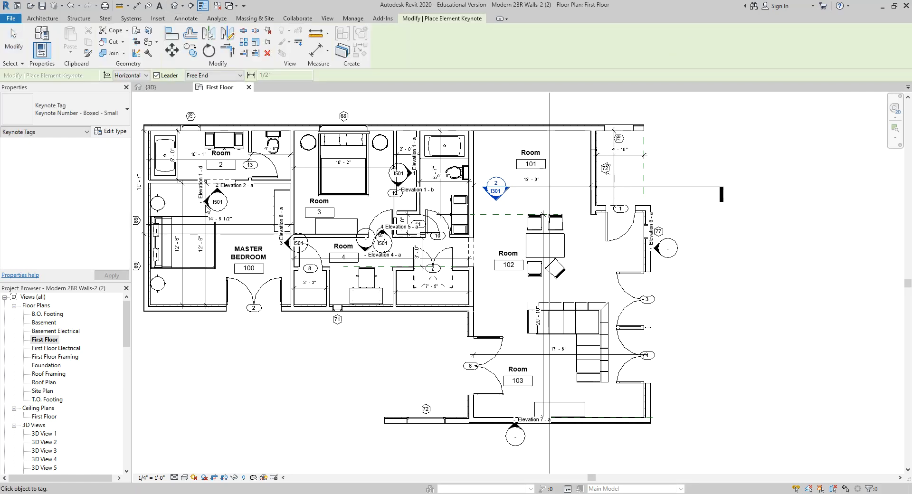
scroll(164, 147, "up", 5)
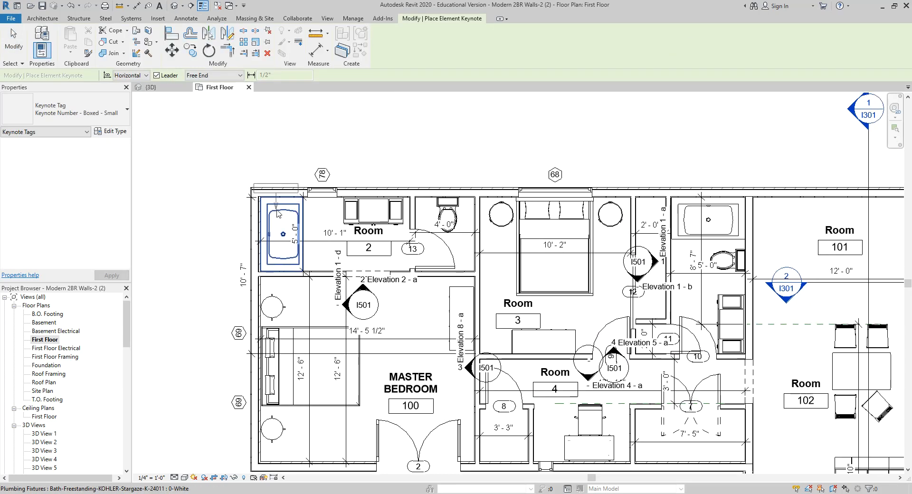
left_click(278, 213)
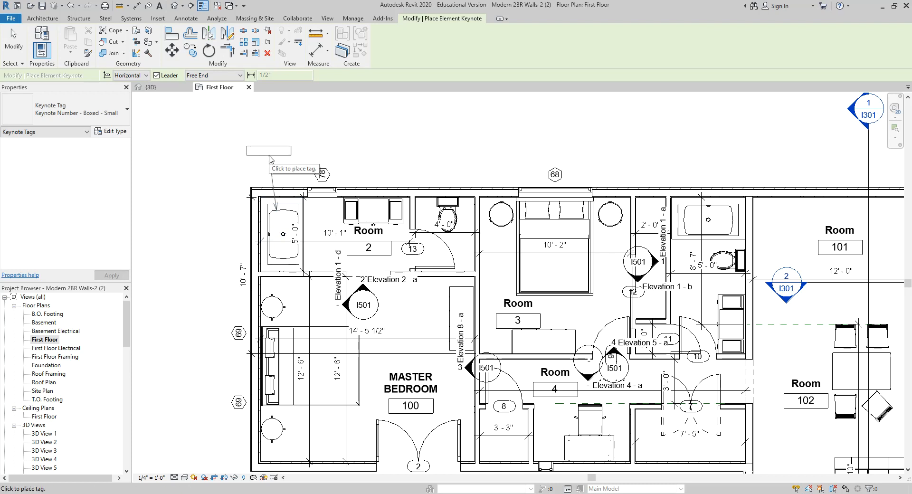
left_click(276, 155)
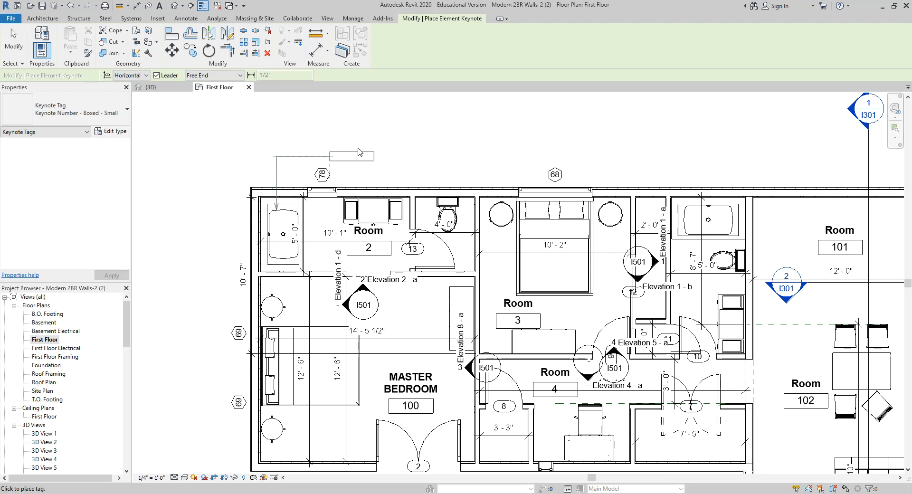
left_click(243, 157)
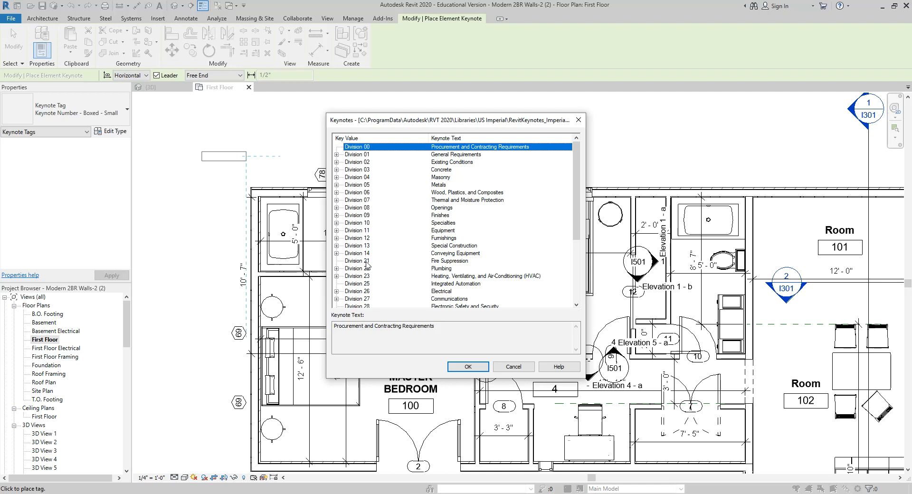
Expand Division 22 Plumbing in the keynote list for the bathtub's tag
scroll(371, 237, "down", 2)
scroll(370, 237, "down", 2)
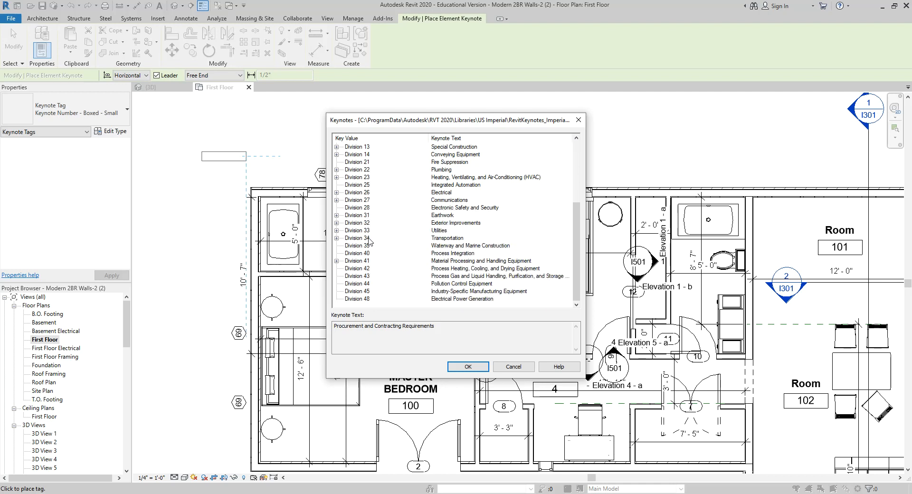
scroll(369, 238, "up", 3)
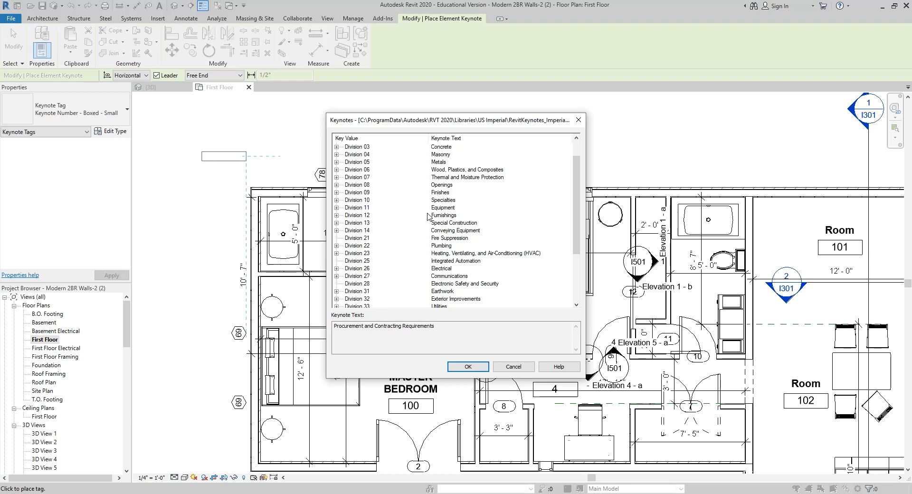
scroll(430, 217, "up", 1)
scroll(447, 216, "down", 1)
scroll(446, 216, "down", 1)
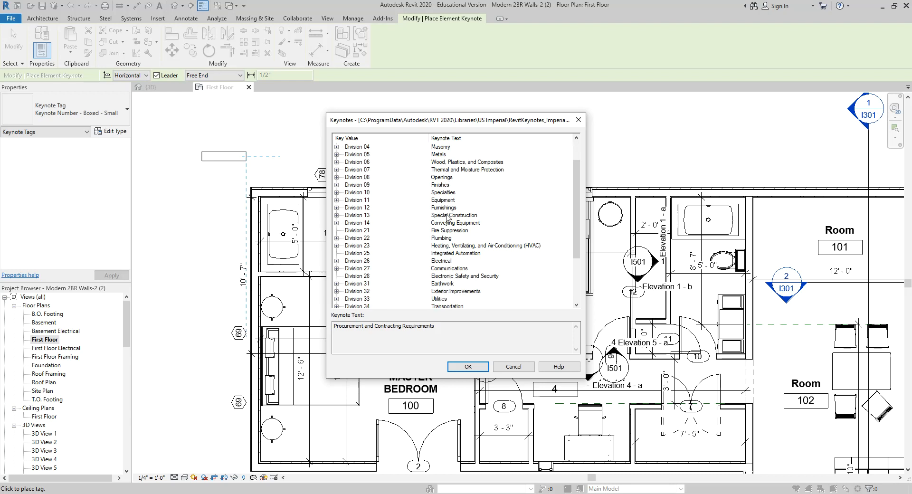
left_click(448, 237)
left_click(337, 238)
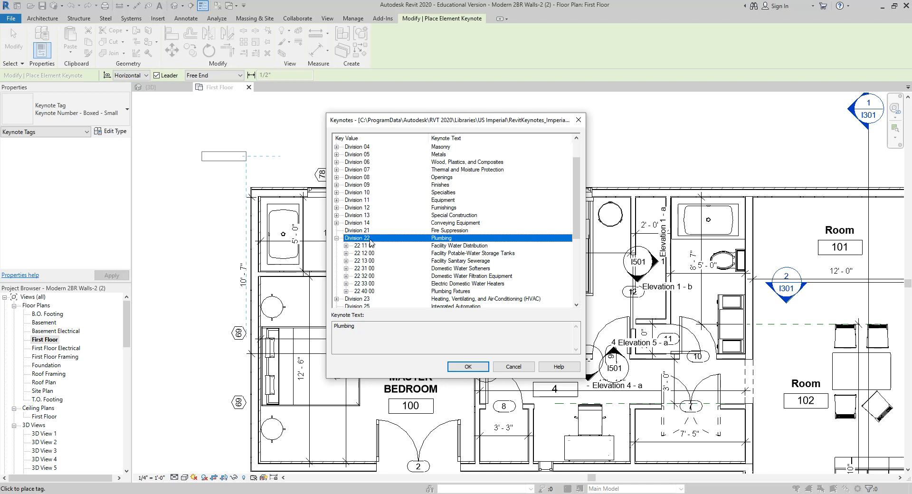
Assign keynote 22 40 00.D2 Bathtub from the Plumbing Fixtures group to the bathtub's tag
scroll(448, 285, "down", 1)
left_click(369, 284)
left_click(345, 283)
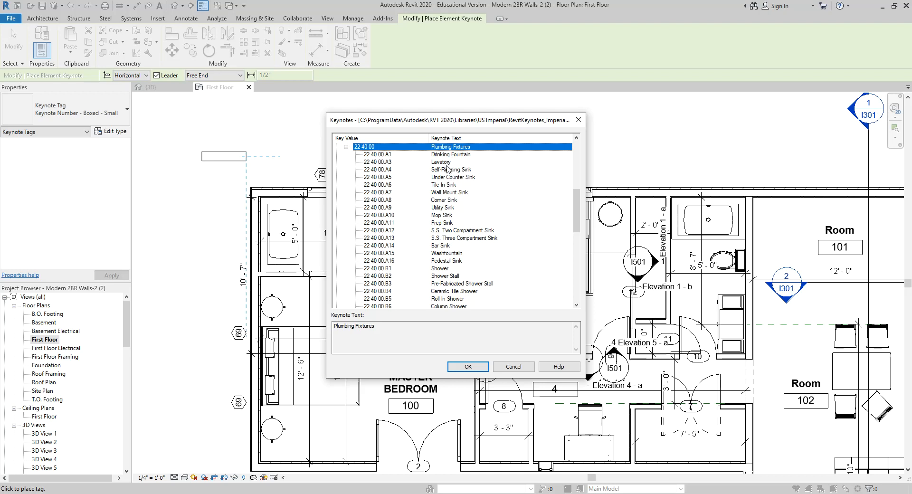
scroll(447, 169, "up", 1)
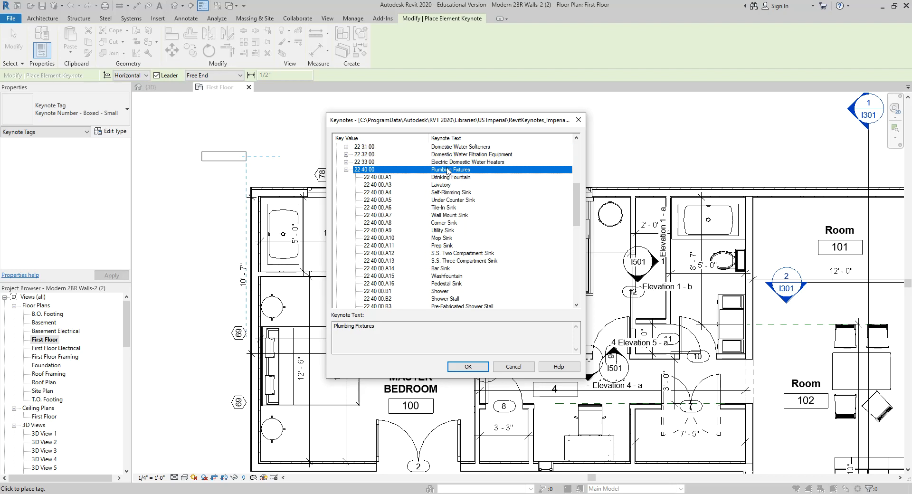
scroll(447, 218, "down", 4)
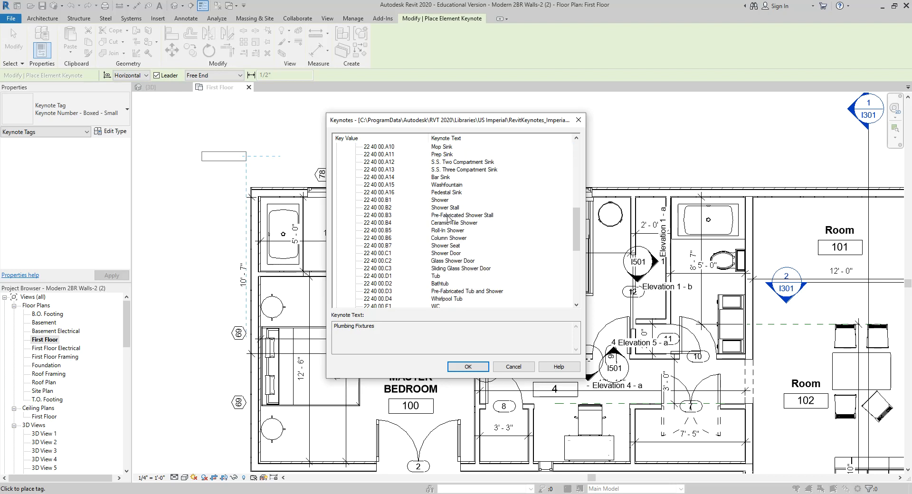
left_click(436, 278)
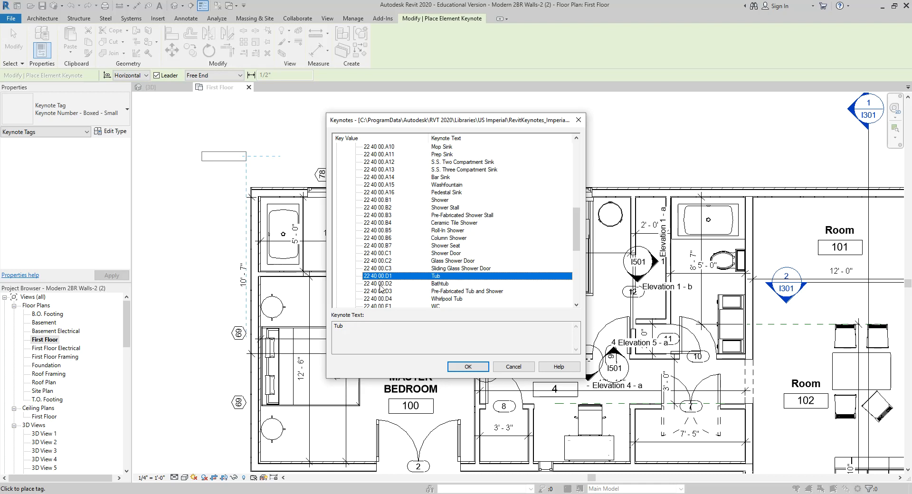
left_click(382, 285)
left_click(468, 367)
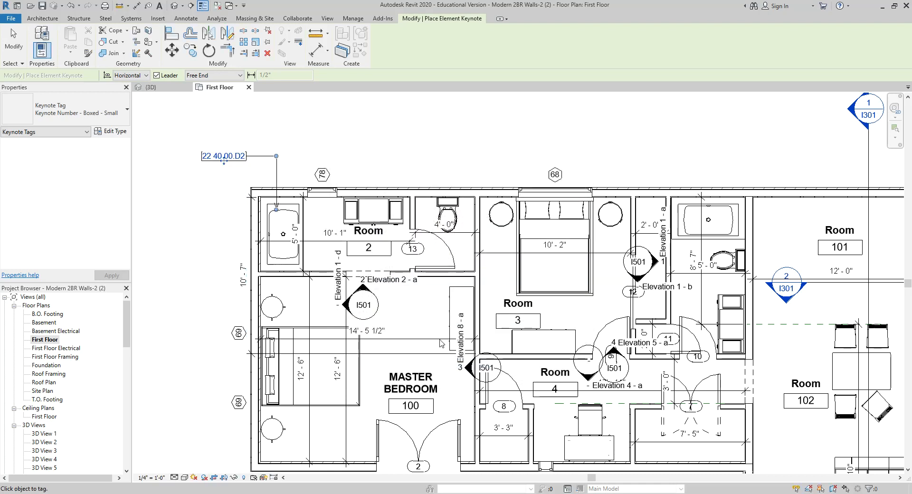
Move the bathtub's keynote tag straight down, closer to the exterior wall
scroll(213, 178, "up", 2)
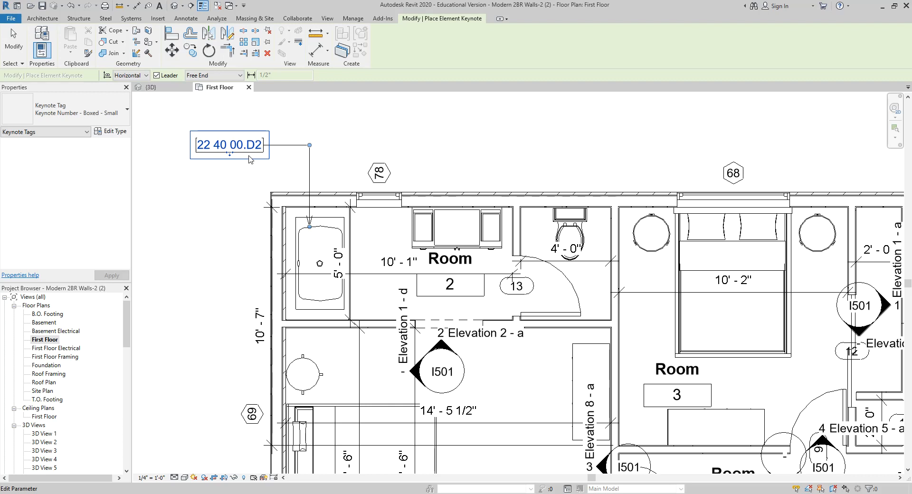
scroll(237, 164, "down", 1)
scroll(231, 164, "up", 2)
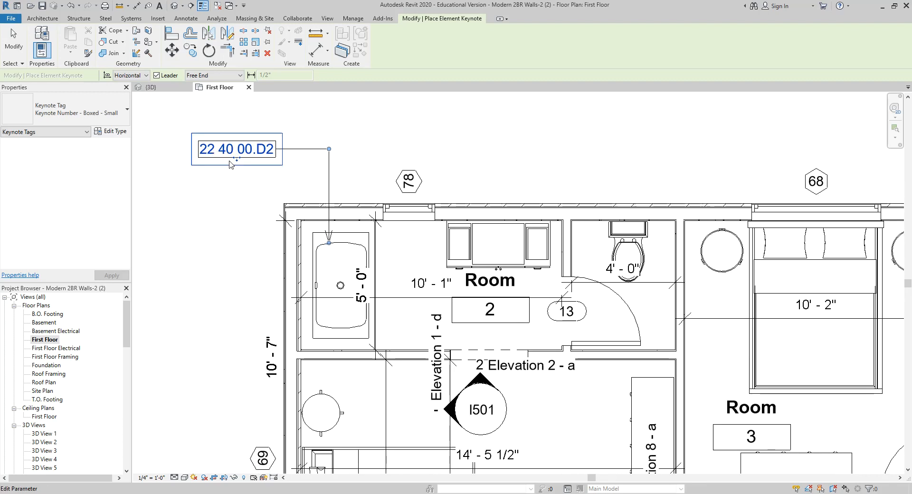
left_click_drag(231, 164, 236, 190, "ctrl")
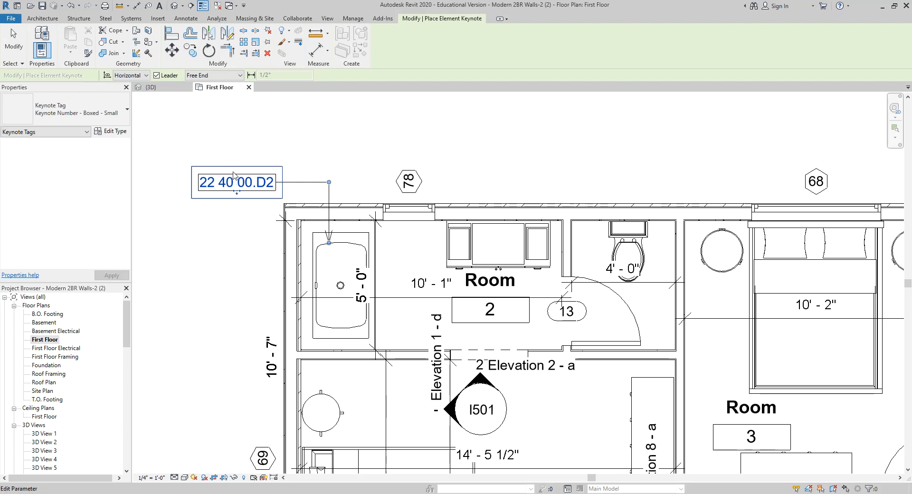
Delete the bathtub's keynote tag together with its leader
key("Escape")
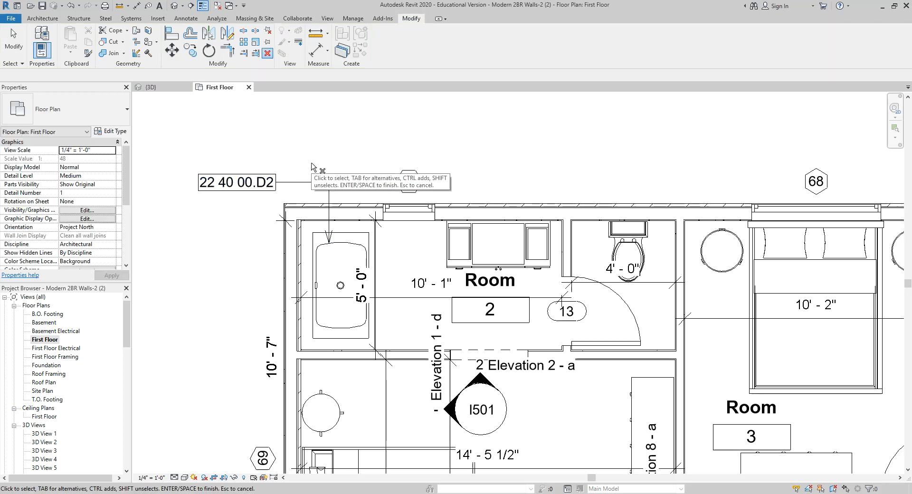
left_click(304, 183)
key("Escape")
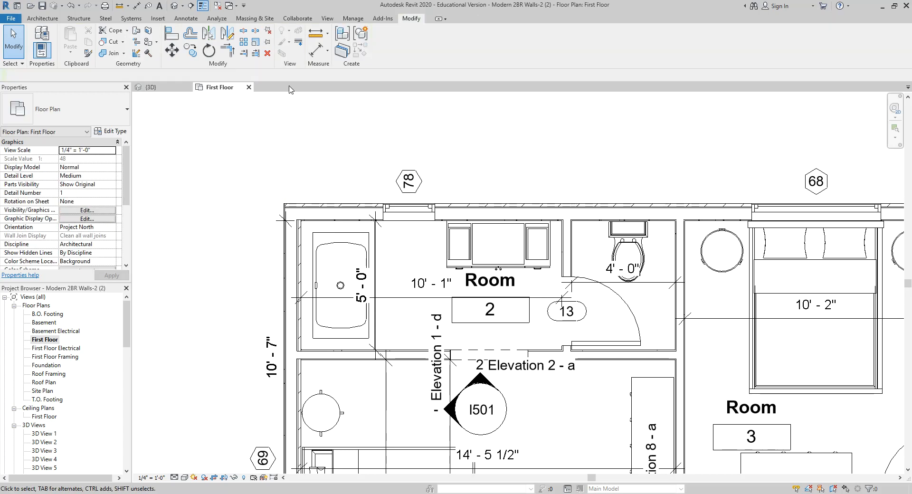
Start a 3/32" Arial text note without a leader in the Master Bedroom, beside the I501 elevation marker
left_click(184, 18)
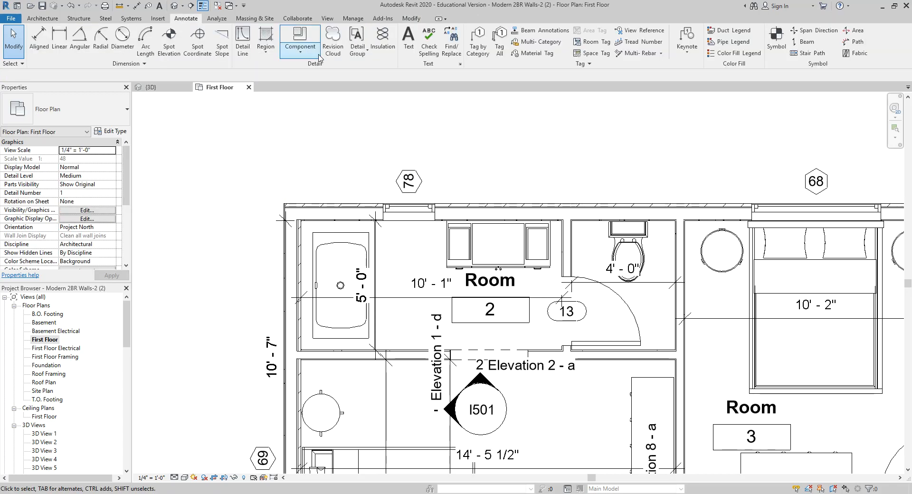
left_click(407, 43)
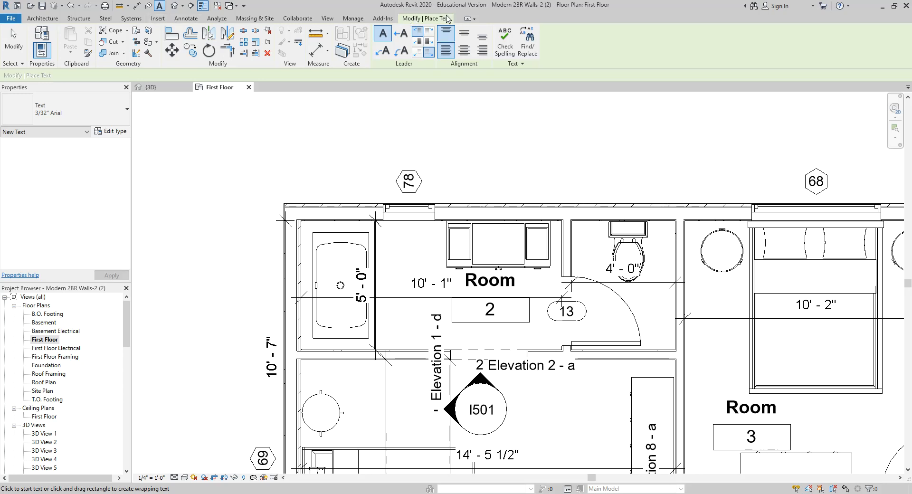
middle_click_drag(402, 270, 340, 208)
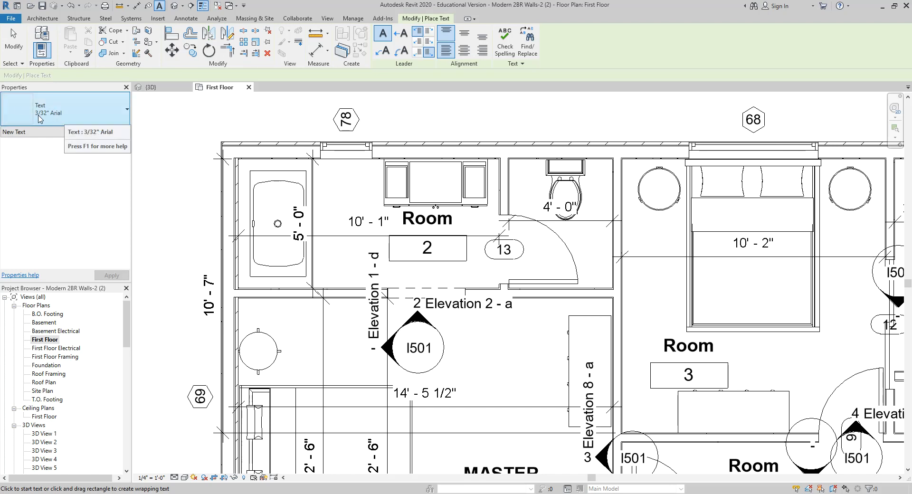
left_click(86, 115)
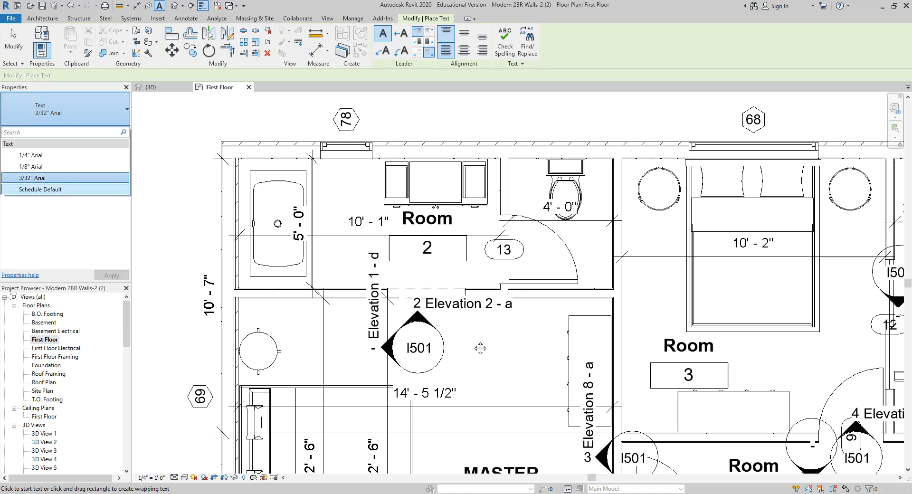
middle_click_drag(490, 344, 434, 261)
scroll(434, 260, "down", 2)
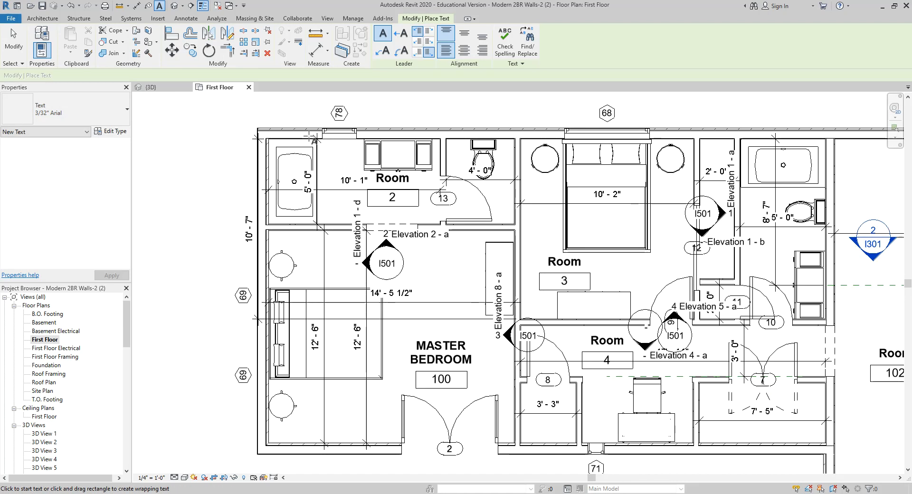
middle_click_drag(458, 272, 516, 254)
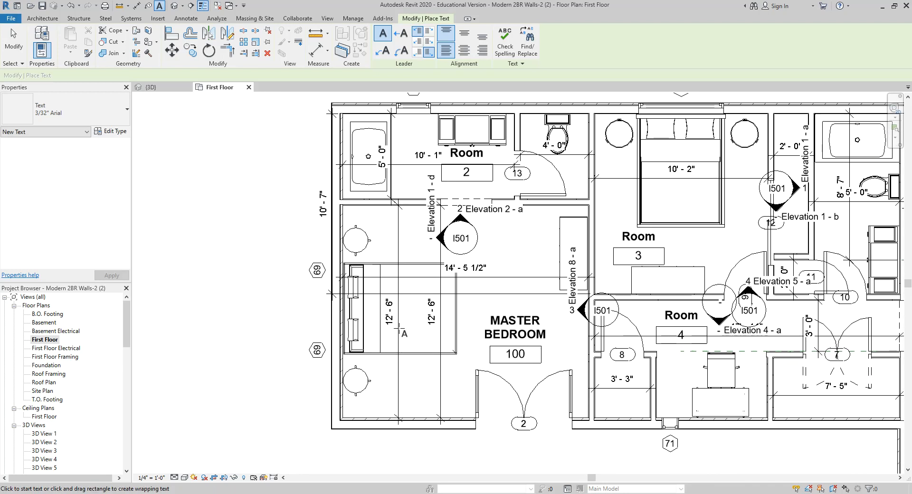
scroll(399, 328, "up", 1)
middle_click_drag(370, 317, 414, 322)
scroll(555, 266, "up", 1)
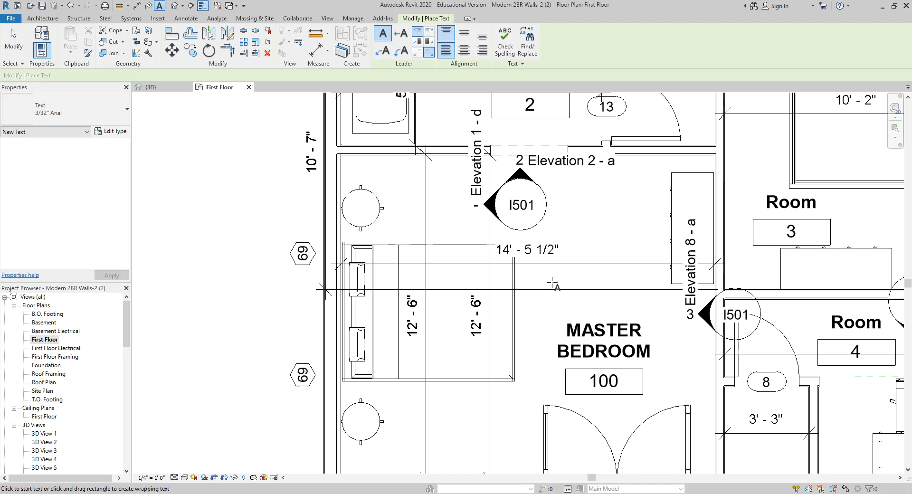
middle_click_drag(580, 223, 531, 231)
left_click(531, 230)
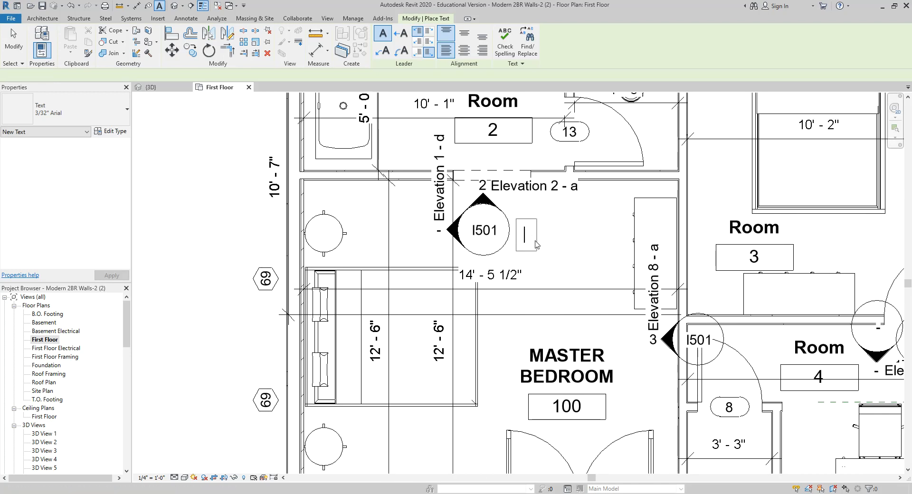
Enter "West Elm Bed" as the text of the new note and finish editing it
type("wED")
key("BackSpace")
key("BackSpace")
key("BackSpace")
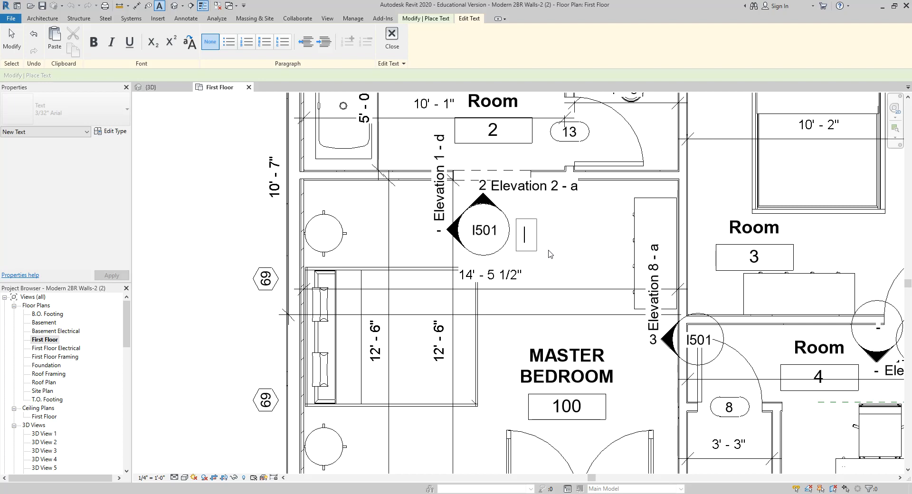
type("West ")
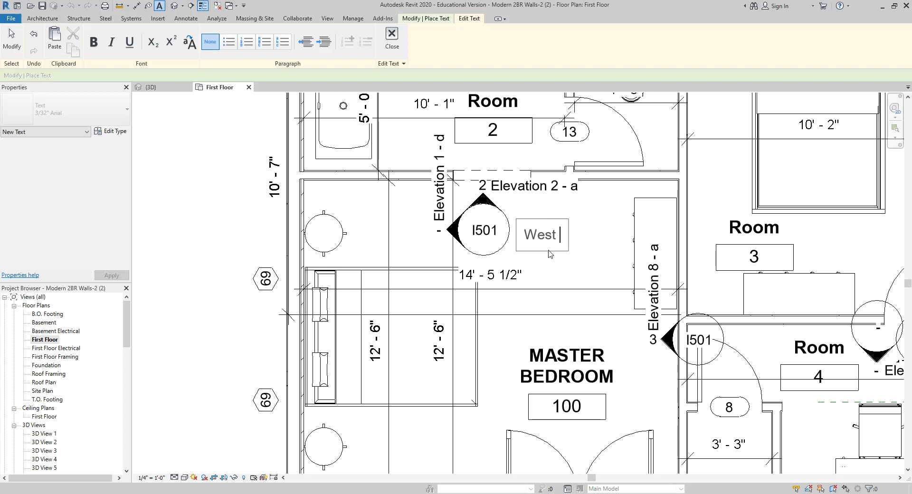
type("Elm Bed")
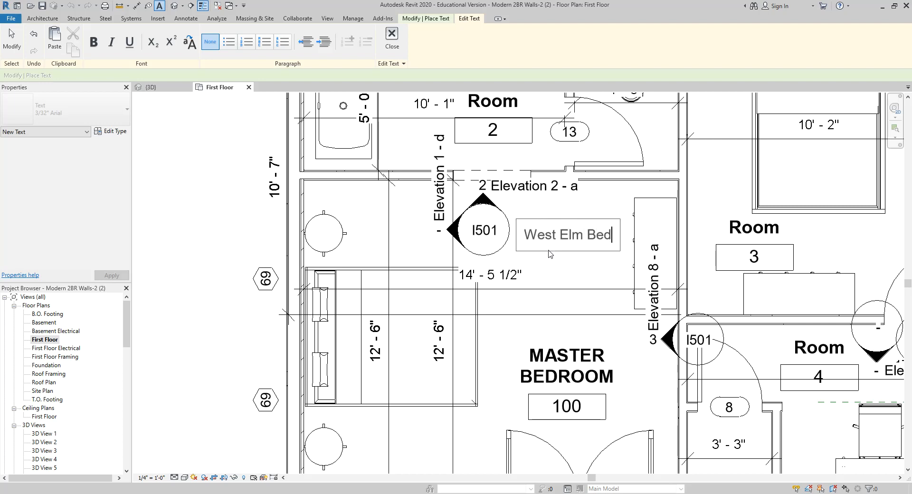
left_click(556, 269)
key("Escape")
Try the 1/4" and 1/8" Arial types on the "West Elm Bed" note and return it to 3/32" Arial
left_click(555, 242)
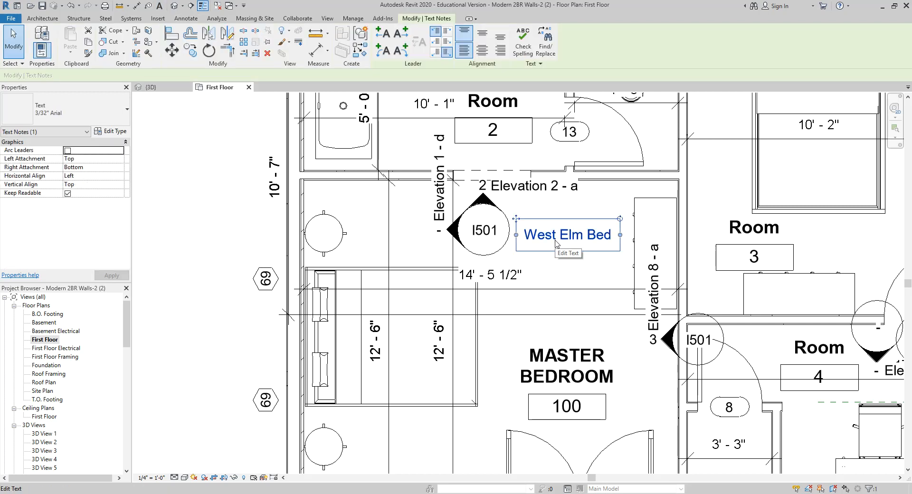
left_click(76, 109)
left_click(77, 162)
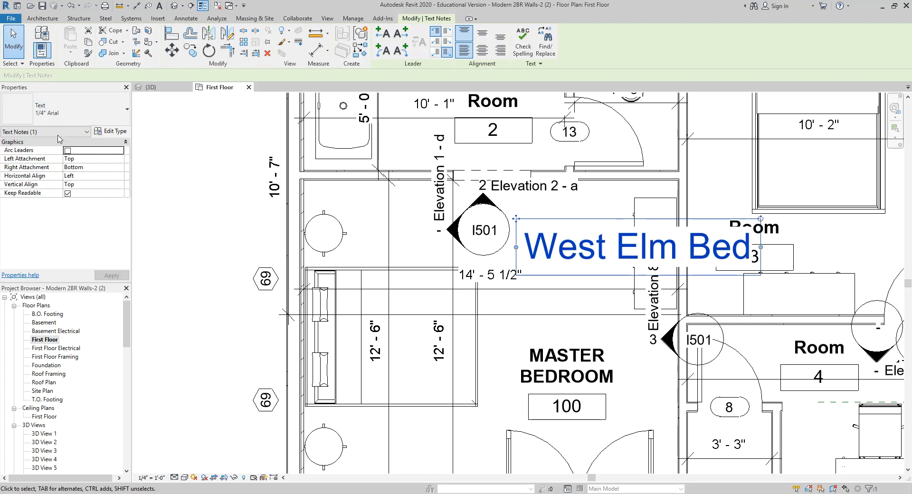
left_click(61, 109)
left_click(59, 151)
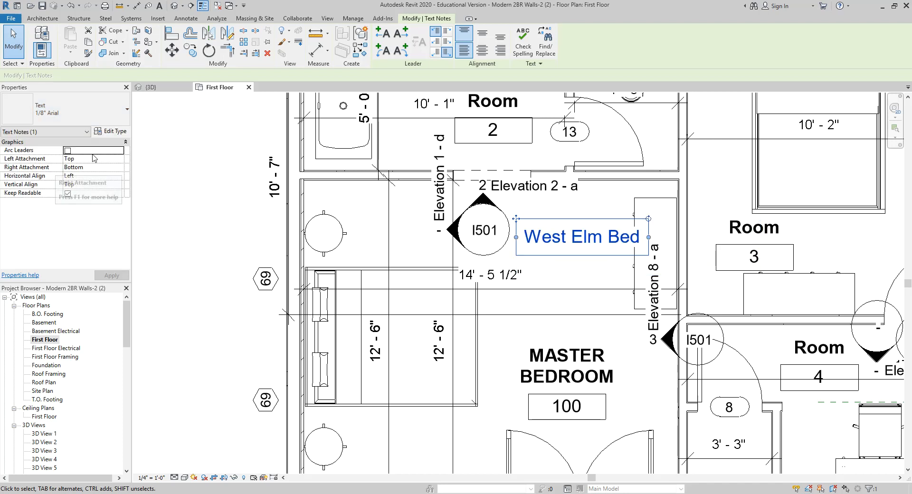
middle_click_drag(547, 321, 492, 295)
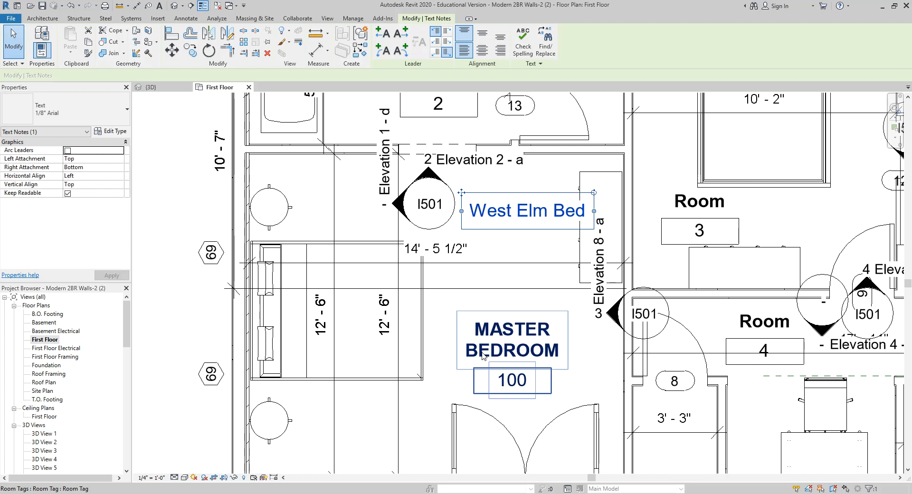
left_click(78, 113)
left_click(79, 178)
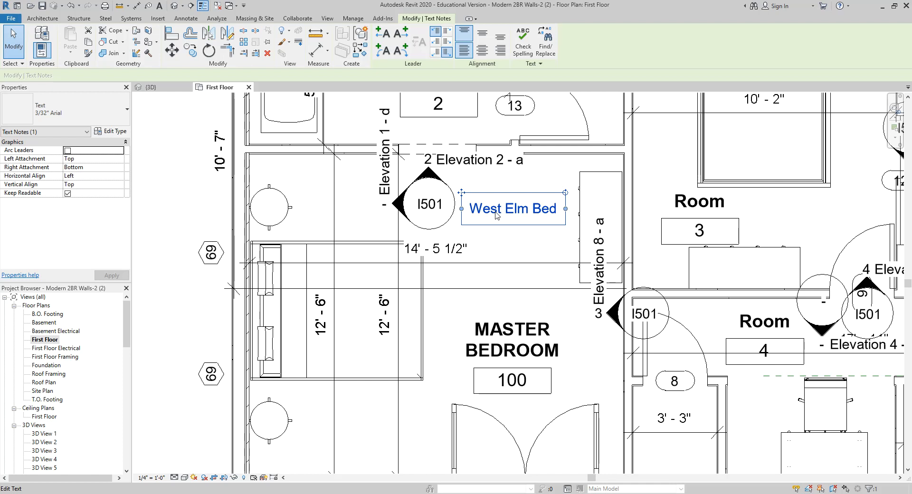
Add a left-side straight leader aimed at the bed to the "West Elm Bed" note, and delete the note
left_click(383, 37)
left_click_drag(359, 209, 358, 281)
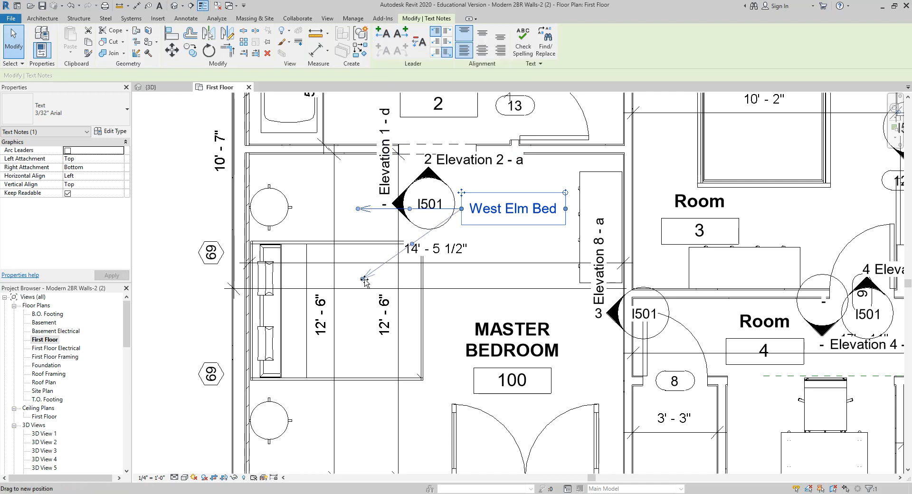
mouse_move(462, 195)
left_mouse_down()
mouse_move(449, 290)
mouse_move(447, 272)
left_mouse_up()
key("Delete")
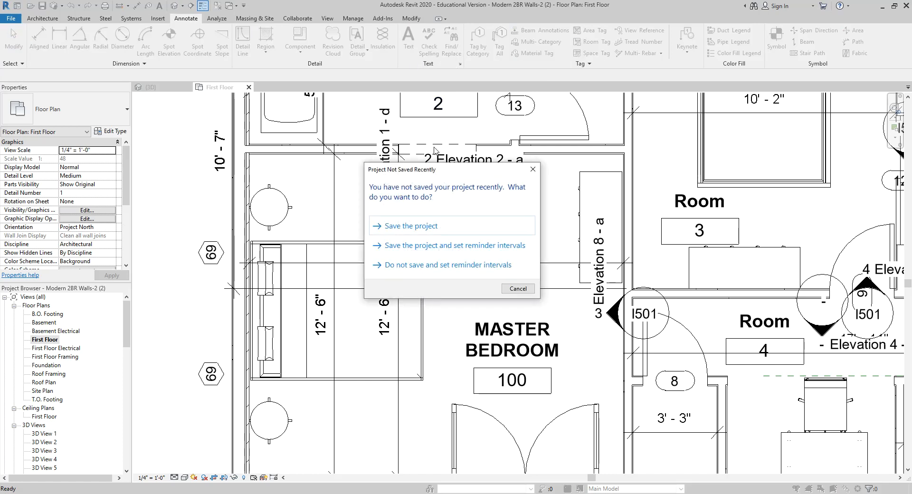
Save the project and place a "West Elm Bed" text note above the Master Bedroom tag, with a two-segment leader pointing to the bed
left_click(428, 226)
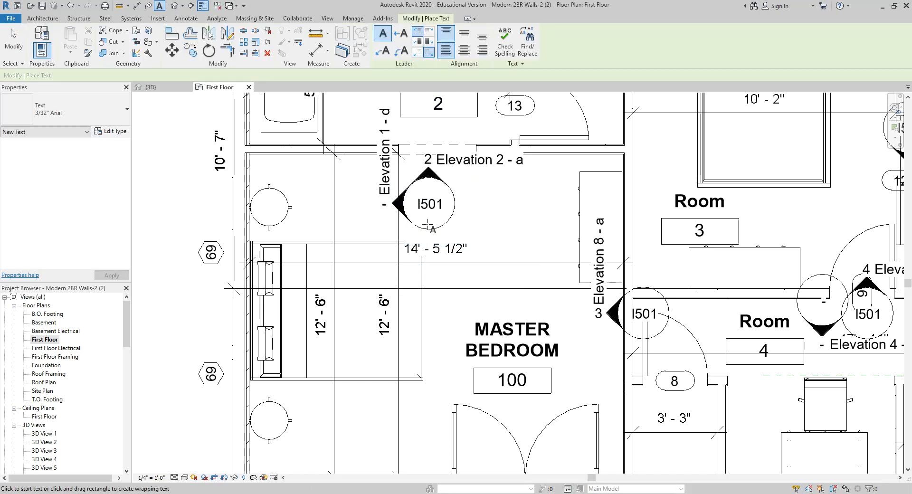
left_click(384, 52)
scroll(408, 329, "up", 1)
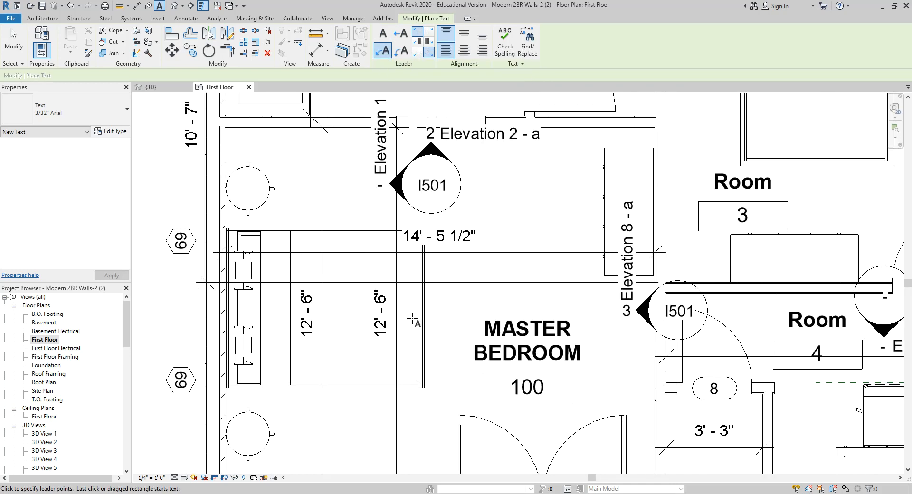
left_click(411, 323)
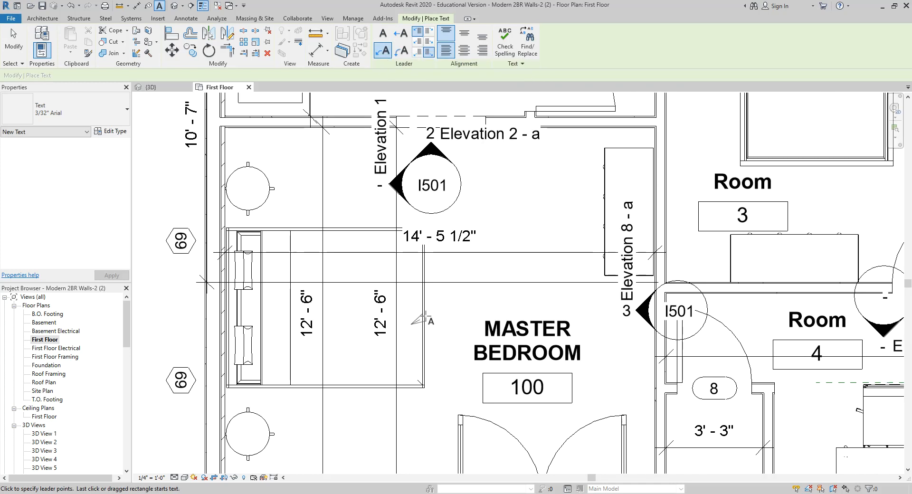
left_click(489, 294)
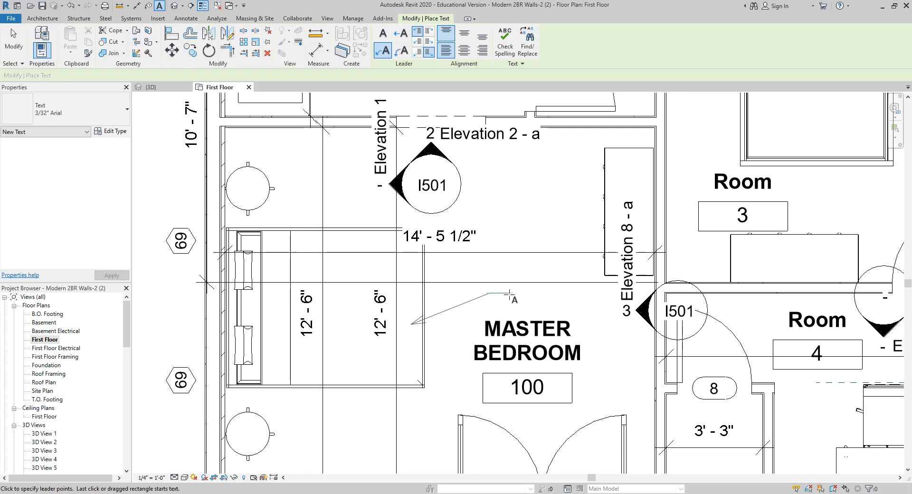
left_click(509, 294)
type("West Elm Bed")
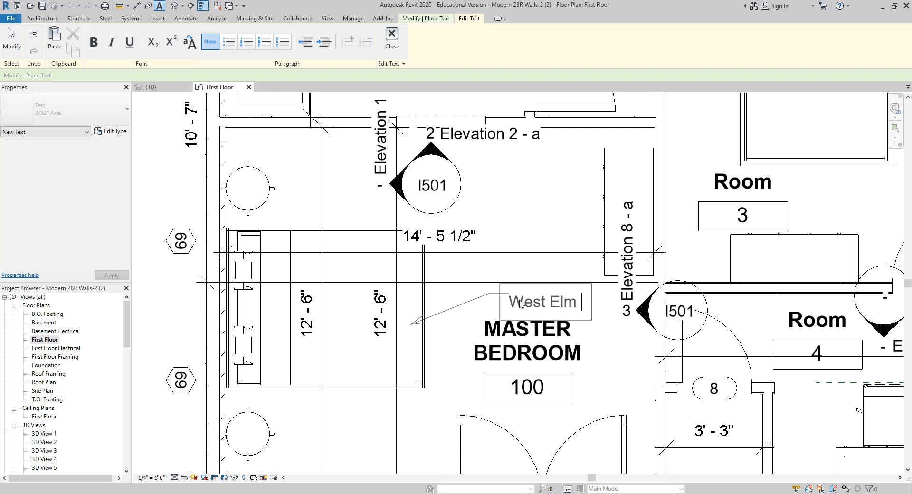
left_click(520, 240)
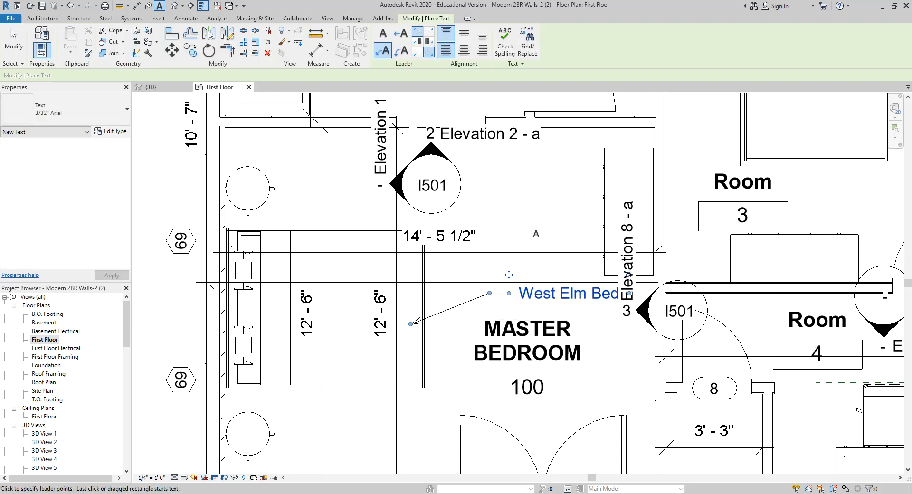
Move the "West Elm Bed" note closer to the bed and lower its leader arrowhead on the bed
scroll(525, 298, "up", 2)
left_click_drag(525, 298, 467, 298)
left_click_drag(374, 334, 361, 373)
left_click(446, 342)
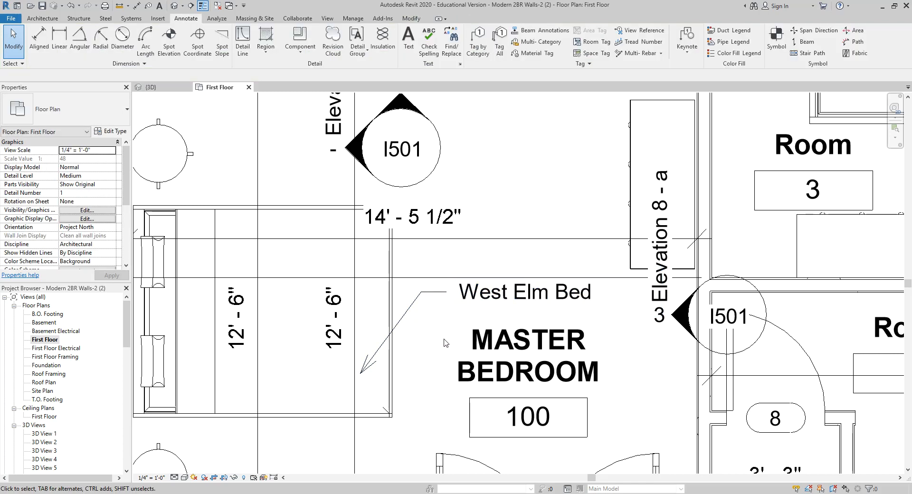
Try adding a second left-side straight leader to the "West Elm Bed" note
left_click(485, 302)
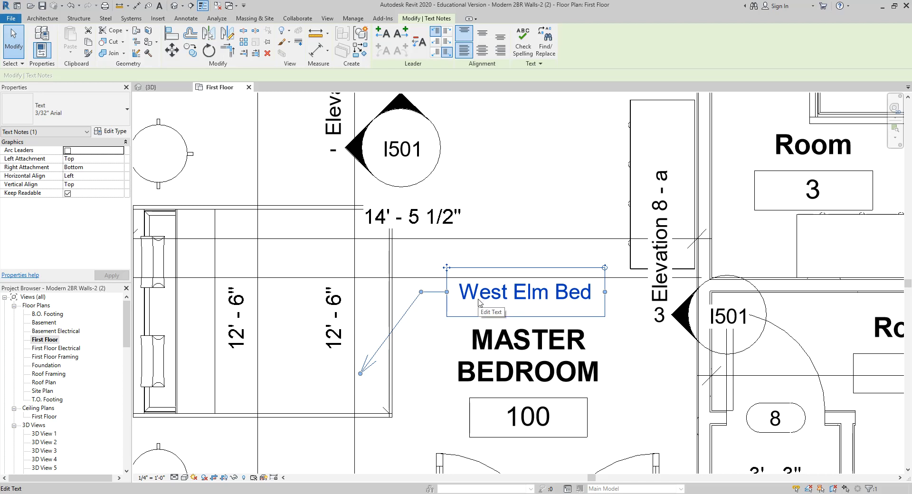
left_click(514, 197)
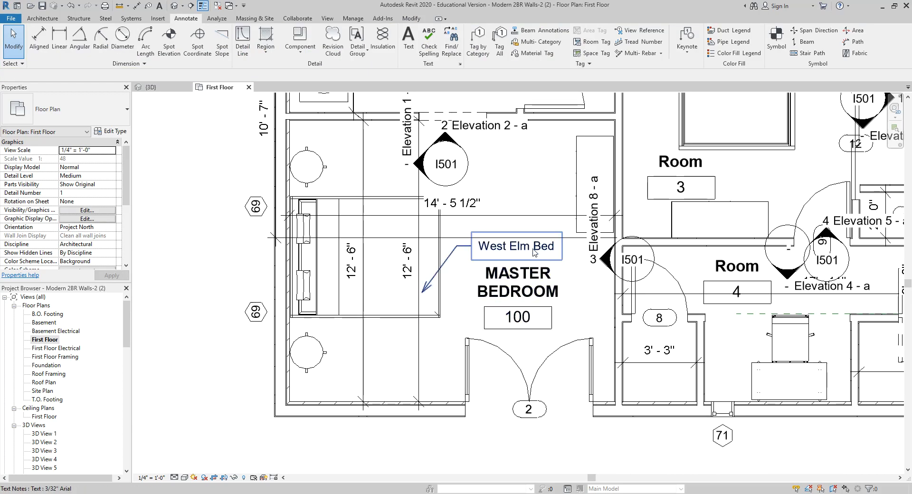
left_click(512, 246)
middle_click_drag(531, 194, 475, 354)
scroll(475, 354, "down", 2)
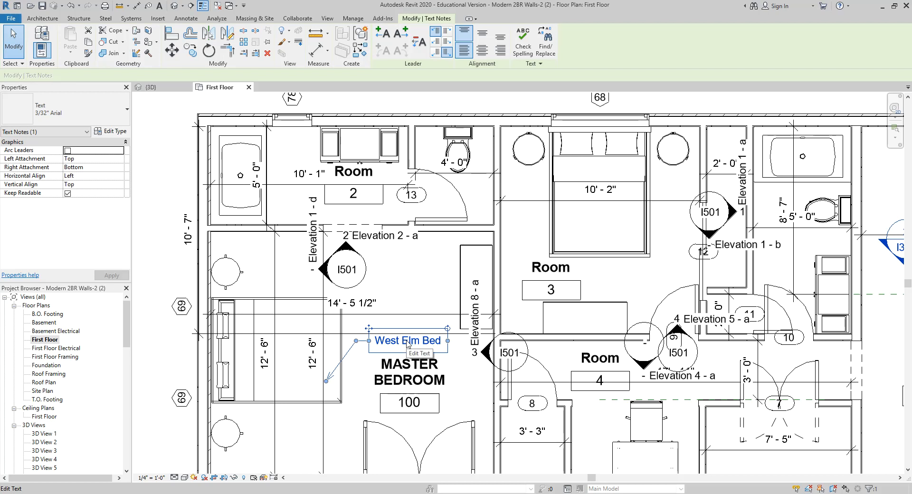
scroll(479, 267, "up", 1)
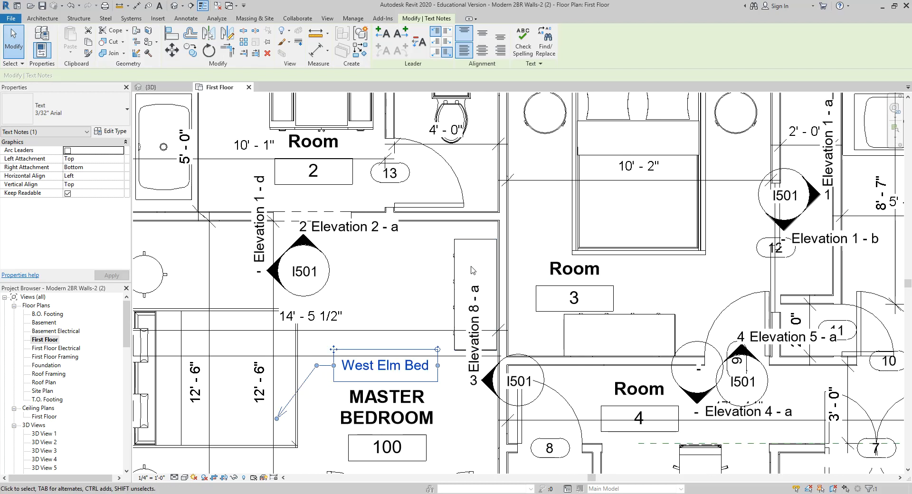
scroll(417, 289, "down", 1)
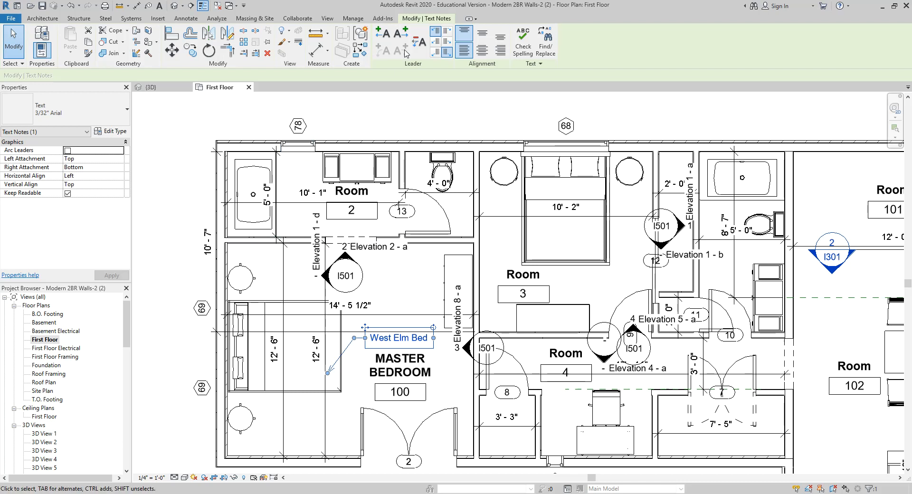
left_click(382, 34)
scroll(265, 306, "up", 1)
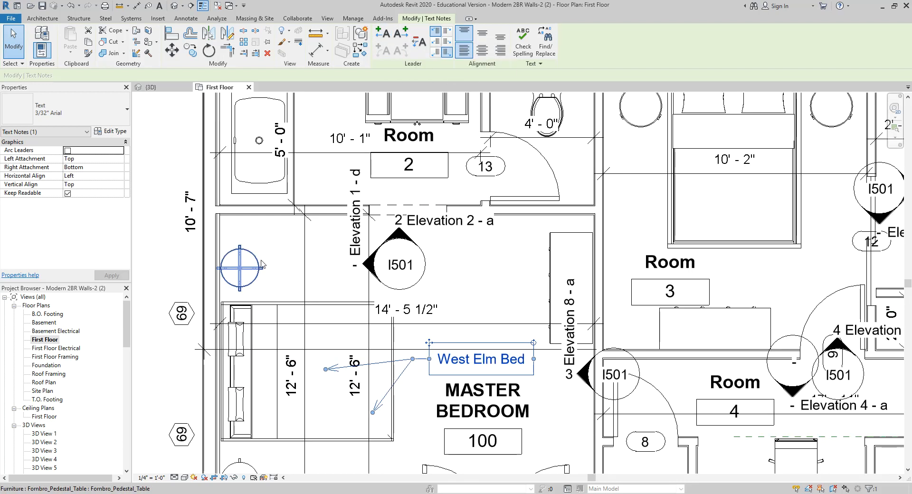
left_click(496, 300)
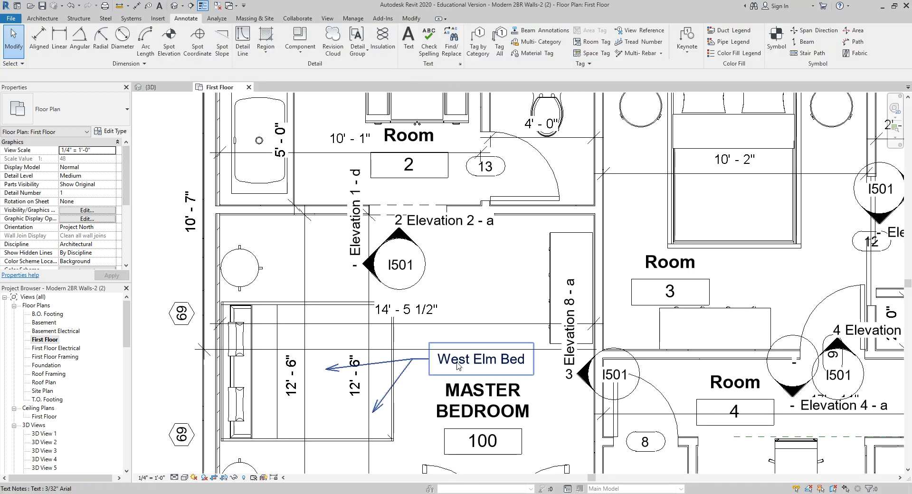
Place a "Side table" text note with a two-segment leader pointing to the round table above the Master Bedroom bed
scroll(456, 351, "down", 2)
scroll(389, 268, "up", 1)
middle_click_drag(427, 274, 453, 333)
middle_click_drag(280, 338, 289, 285)
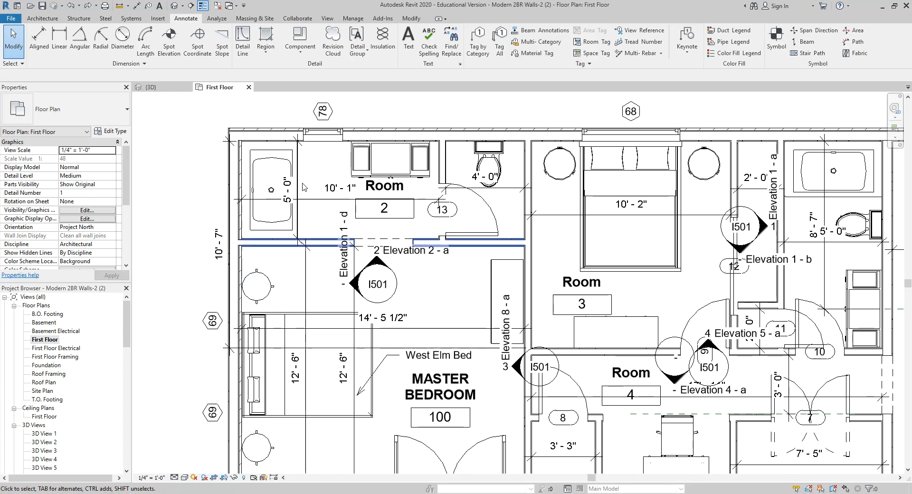
left_click(404, 45)
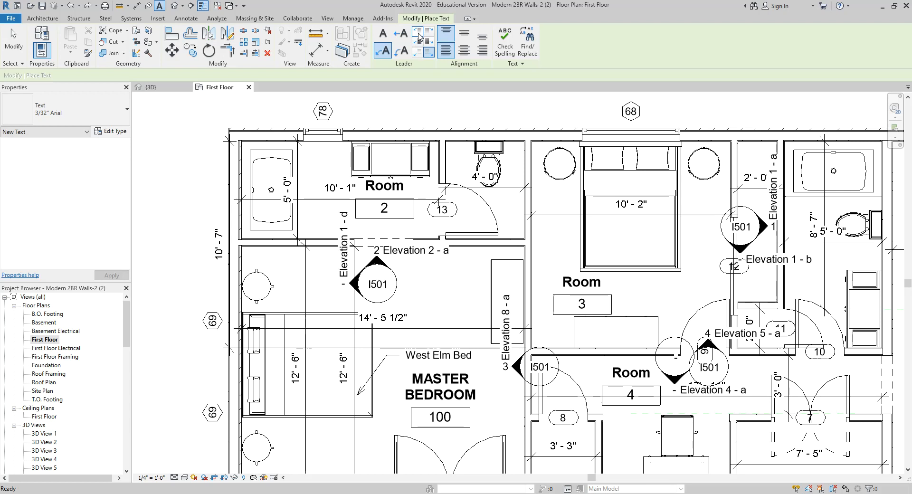
scroll(258, 288, "up", 2)
left_click(266, 283)
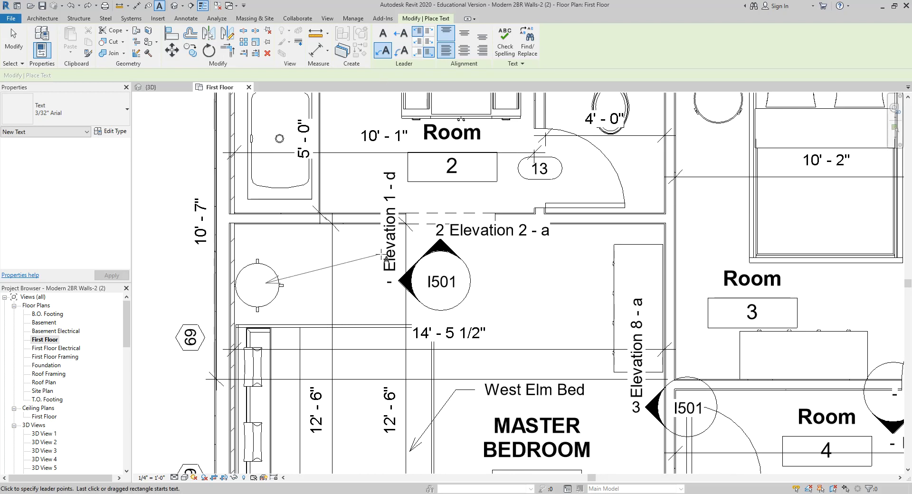
left_click(291, 246)
left_click(306, 247)
type("Side table")
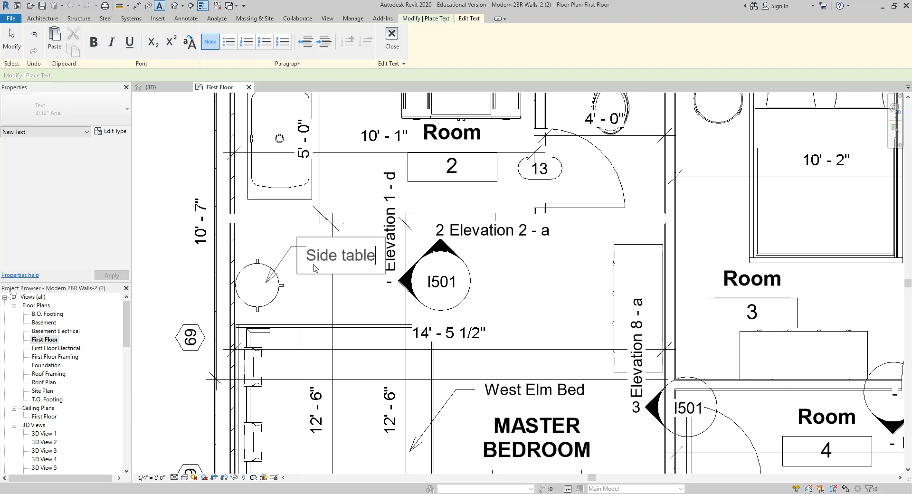
left_click(352, 304)
Place a "Midcentury Armoir" text note with a two-segment leader pointing to the cabinet on the Master Bedroom's right wall
scroll(378, 261, "down", 2)
middle_click_drag(548, 424, 422, 278)
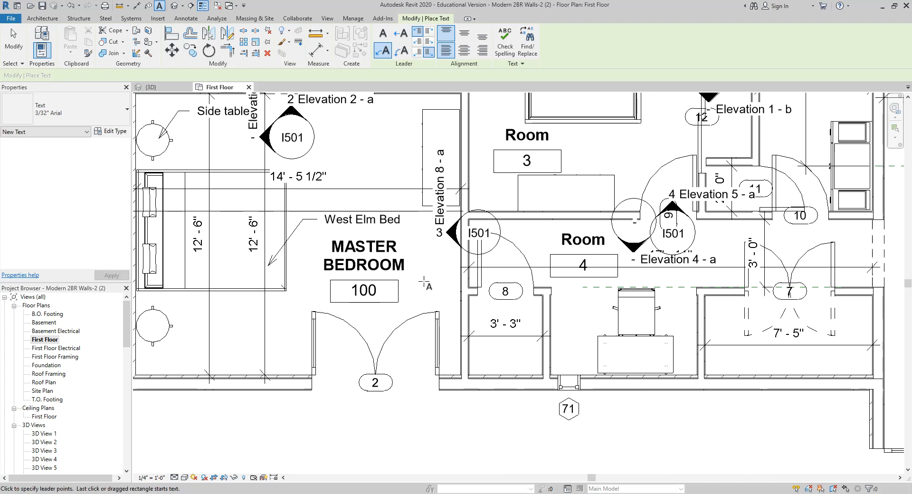
middle_click_drag(444, 125, 458, 265)
left_click(450, 261)
left_click(406, 291)
type("Midcentu")
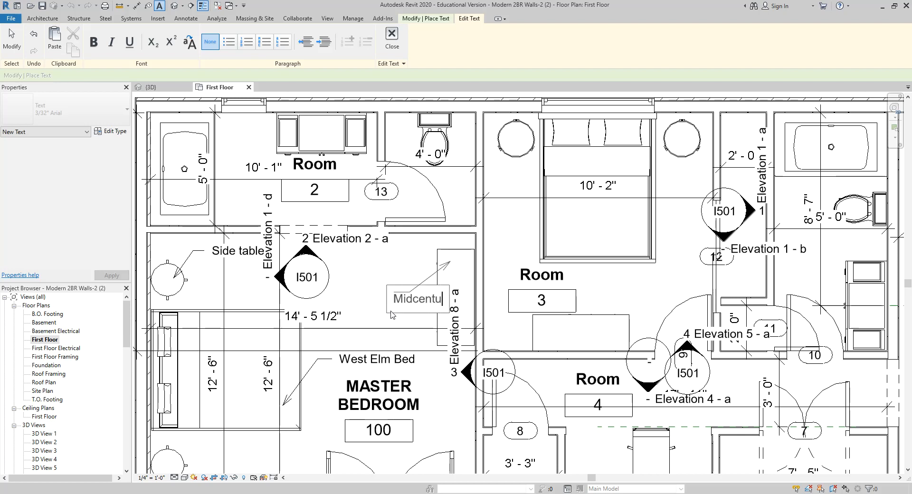
type("ry Armoir")
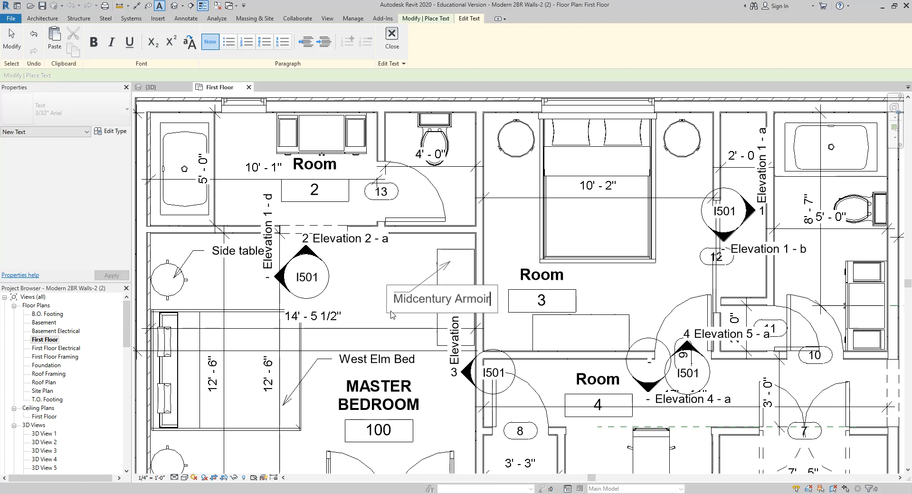
left_click(370, 301)
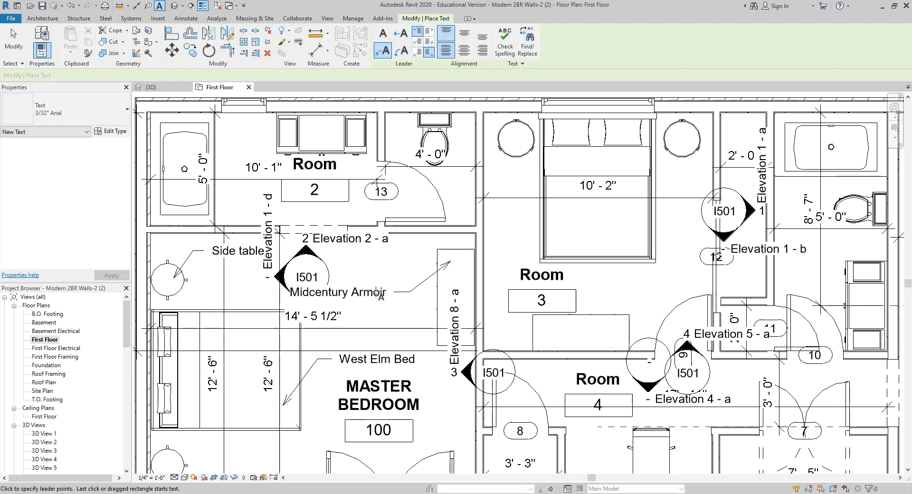
key("Escape")
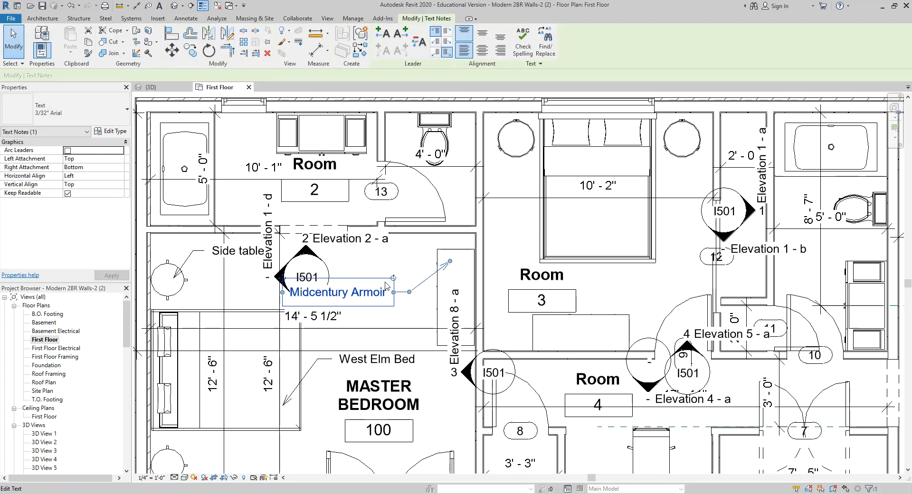
Reposition the "Midcentury Armoir" note clear of the I501 elevation marker and adjust its leader elbow
left_click_drag(394, 293, 414, 292)
left_click(407, 312)
left_click(410, 292)
left_click_drag(287, 280, 316, 290)
left_click_drag(444, 302, 429, 302)
key("Escape")
scroll(418, 323, "up", 3)
scroll(335, 339, "down", 4)
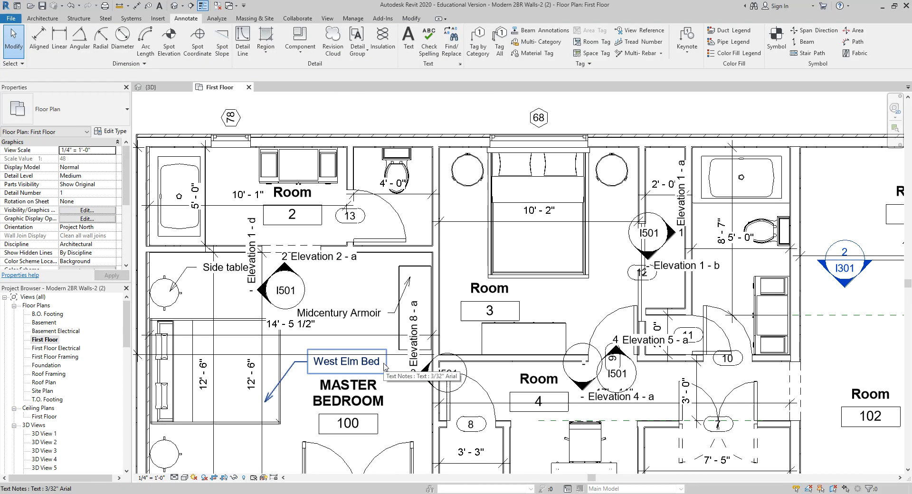
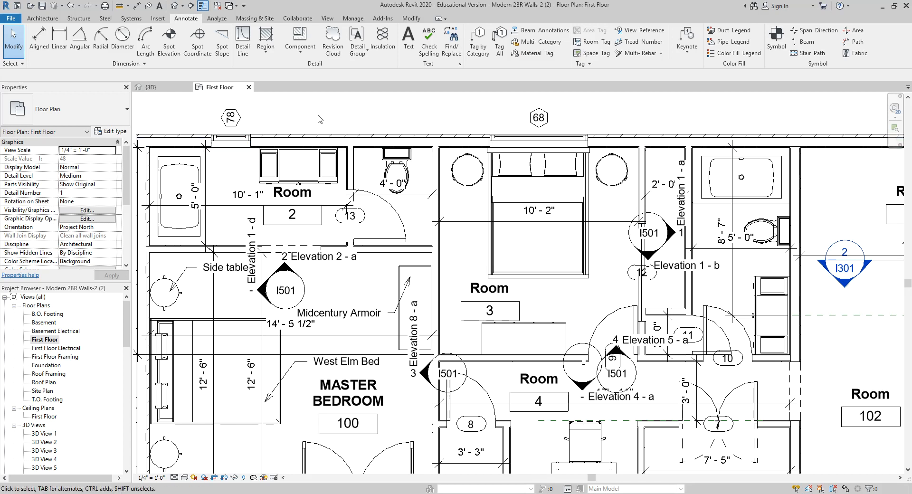
Replace the text of the "West Elm Bed" note with "1"
scroll(349, 119, "down", 1)
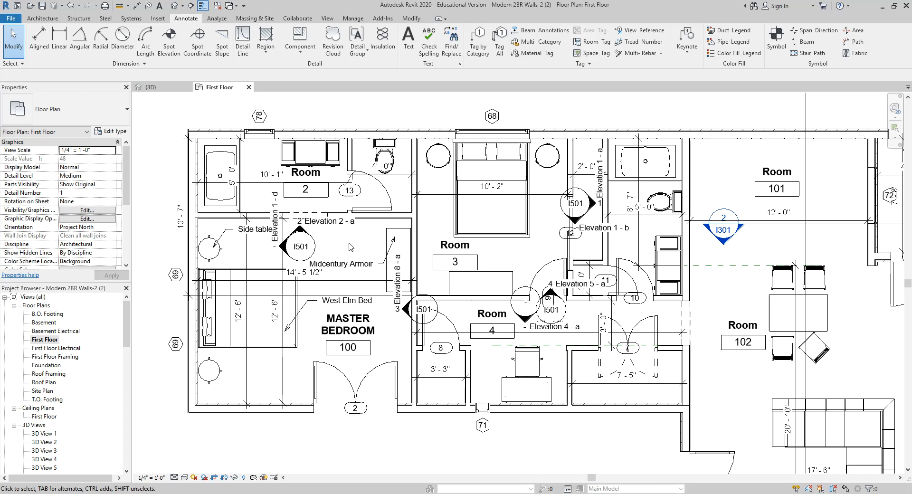
scroll(266, 248, "up", 3)
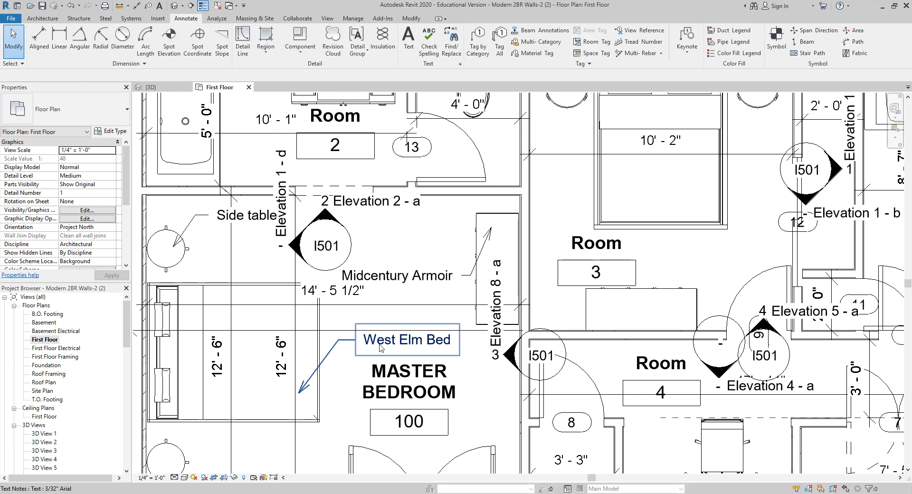
left_click(446, 350)
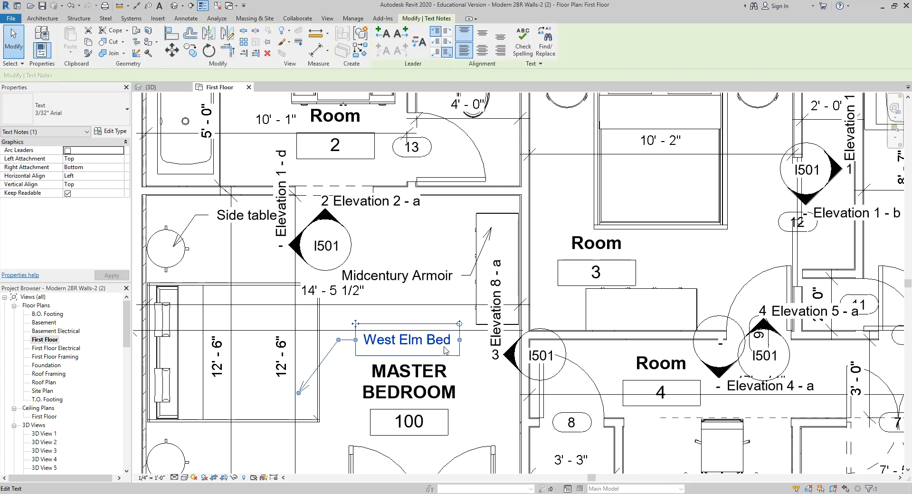
double_click(445, 341)
left_click_drag(445, 341, 357, 343)
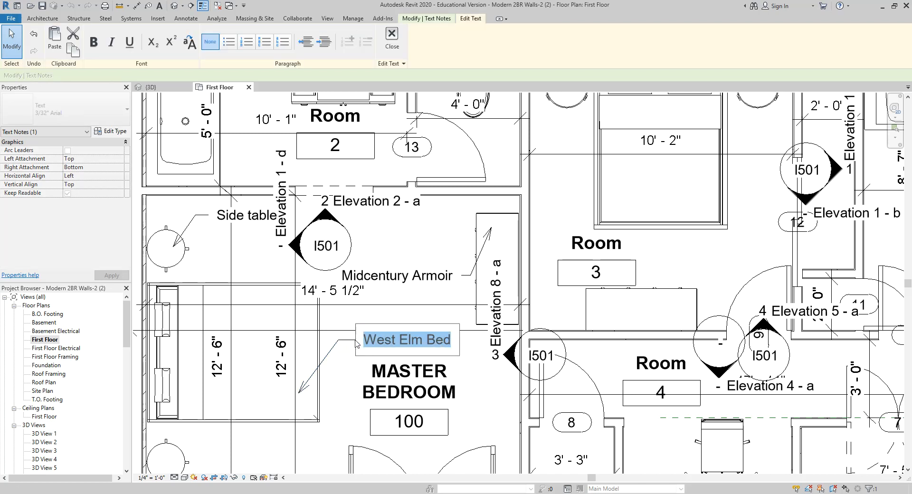
left_click(370, 315)
double_click(369, 346)
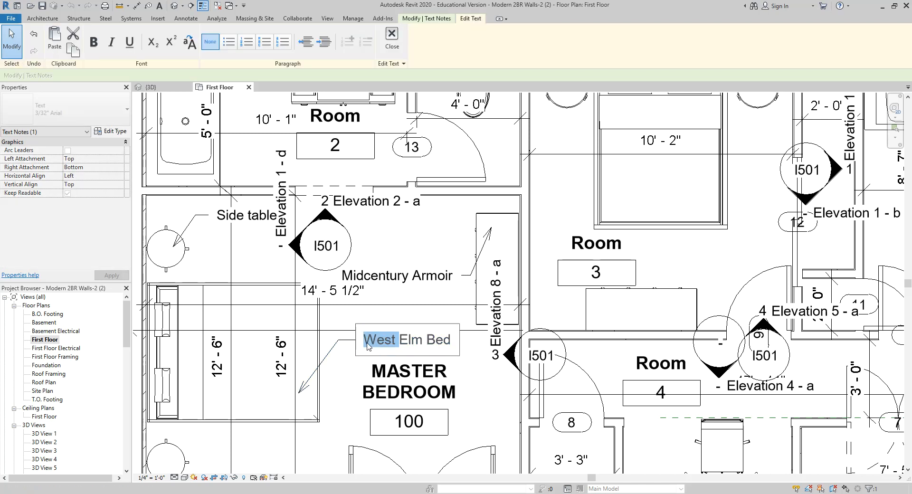
key("ctrl+a")
type("1")
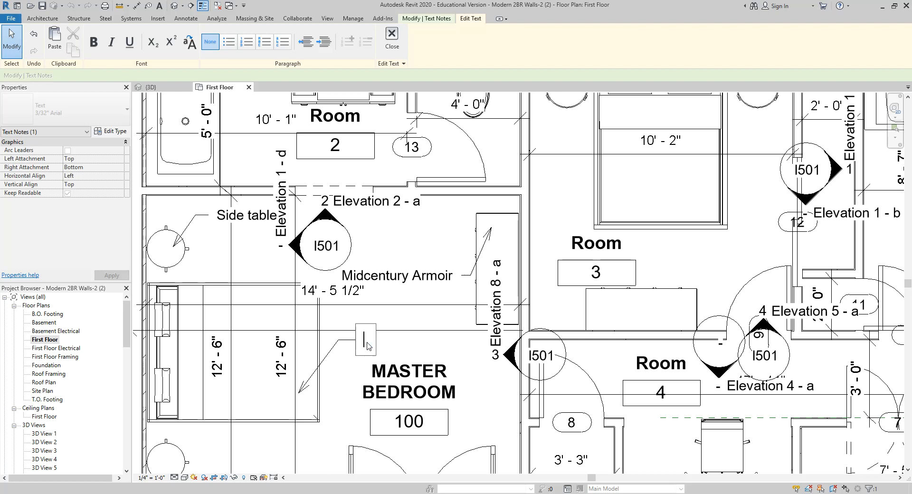
left_click(431, 326)
left_click(367, 340)
middle_click_drag(448, 357, 482, 356)
left_click(482, 355)
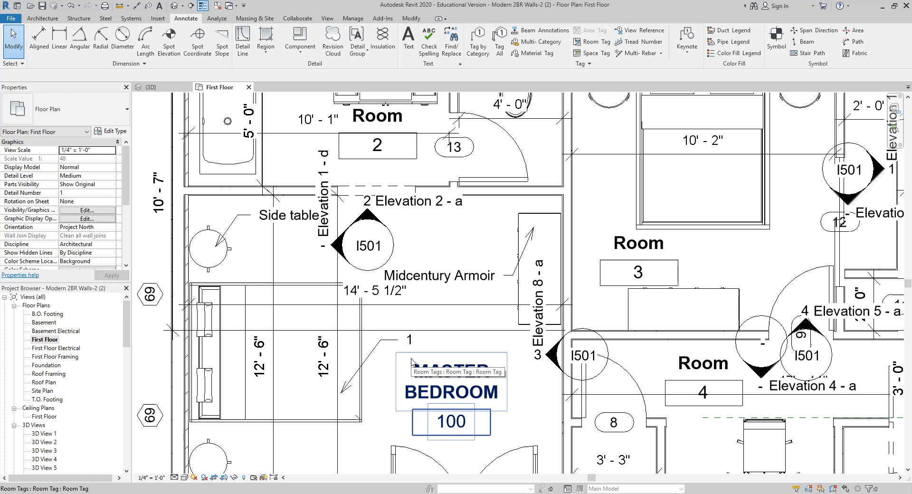
Try showing a border on the 3/32" Arial text type used by the "1" note
middle_click_drag(448, 316, 465, 256)
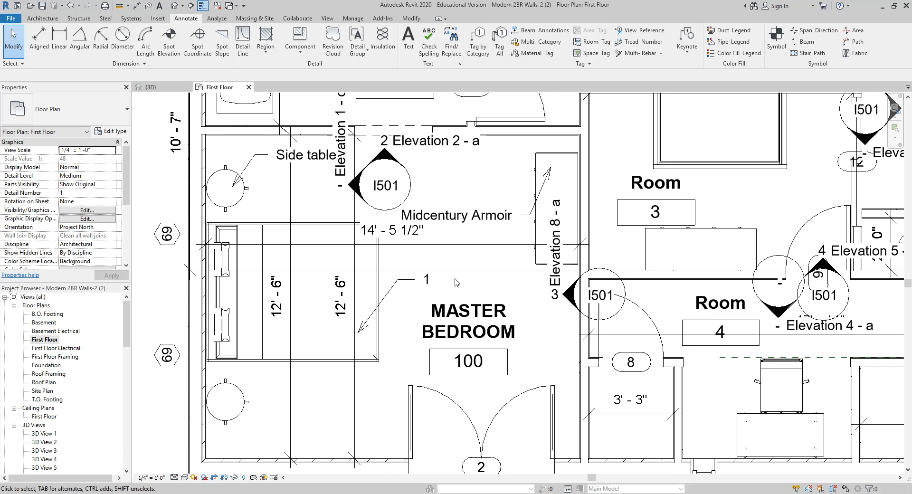
left_click(405, 283)
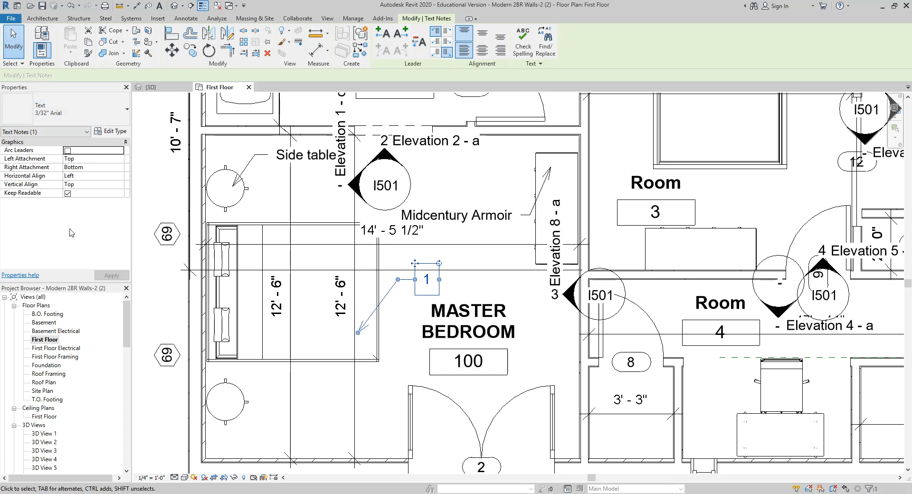
left_click(113, 132)
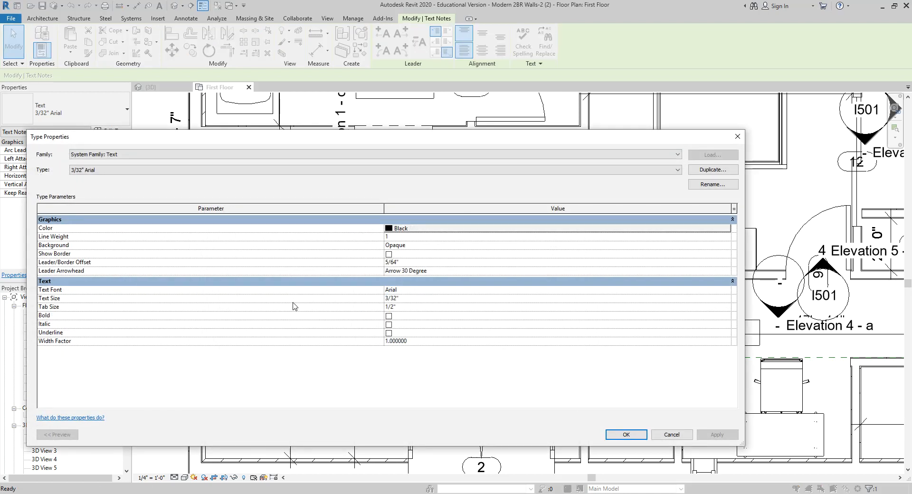
left_click_drag(743, 445, 260, 418)
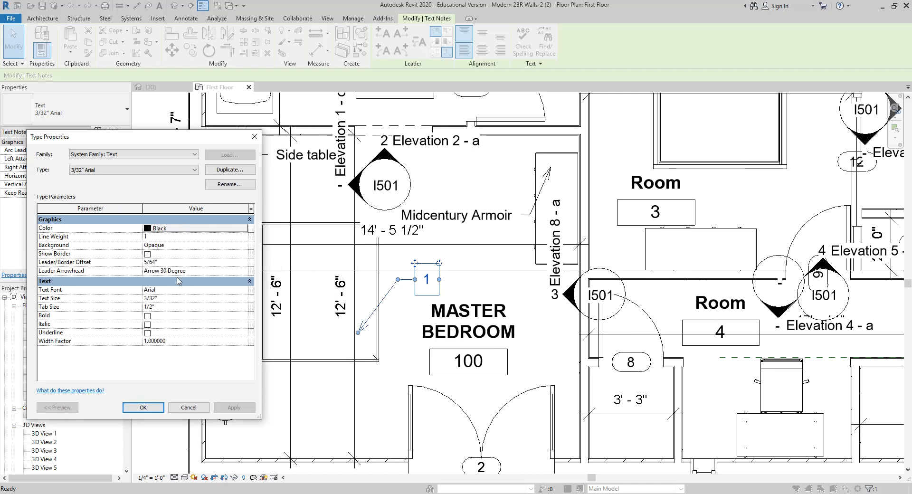
left_click(147, 254)
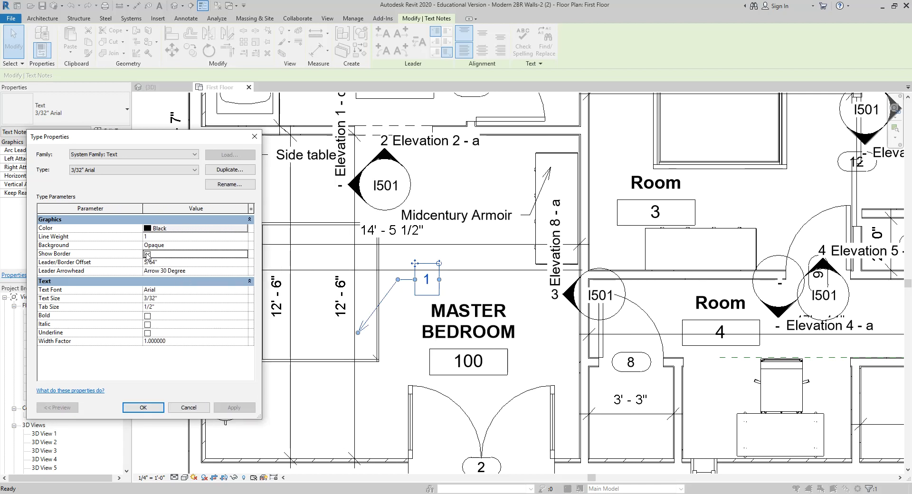
left_click(234, 407)
left_click(325, 318)
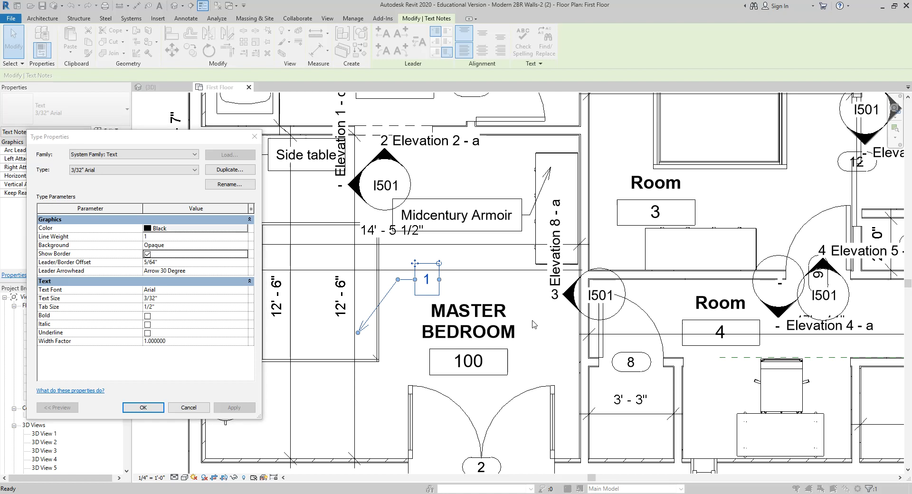
left_click(143, 408)
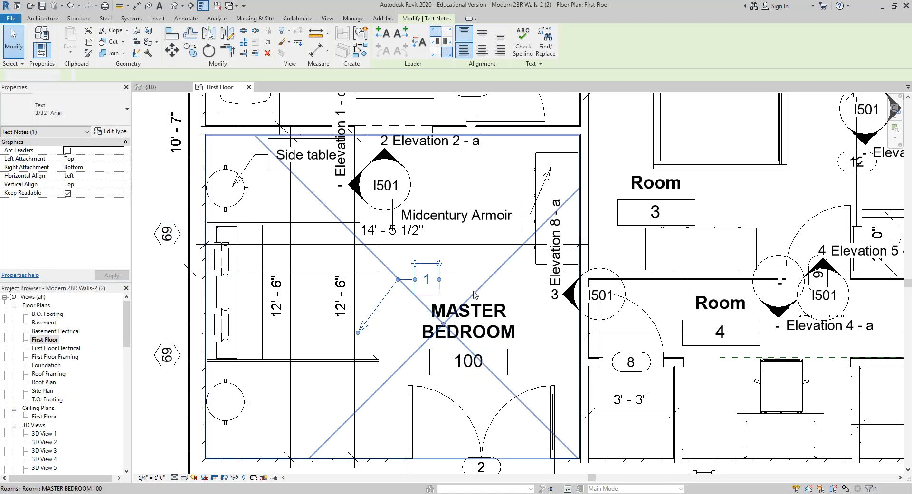
left_click(450, 289)
key("Escape")
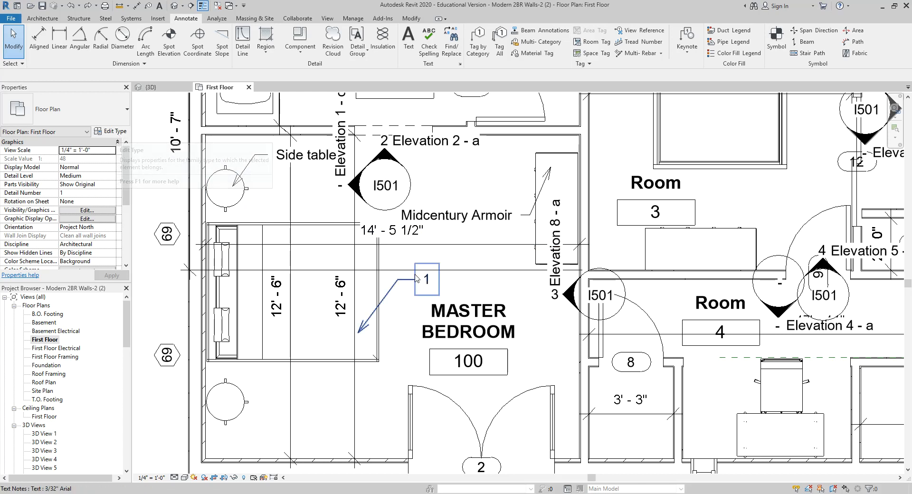
Duplicate the text type of the "1" bed note under the name 3/32" Arial Border
left_click(417, 279)
left_click(109, 131)
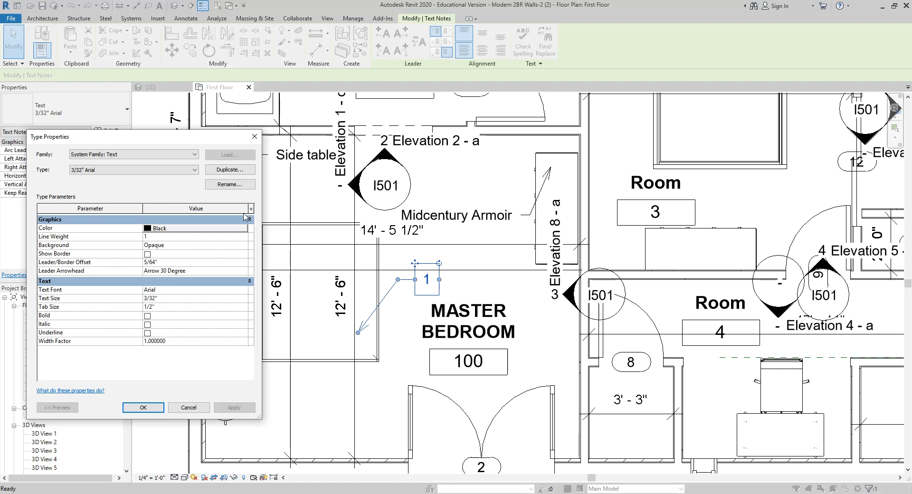
left_click(230, 169)
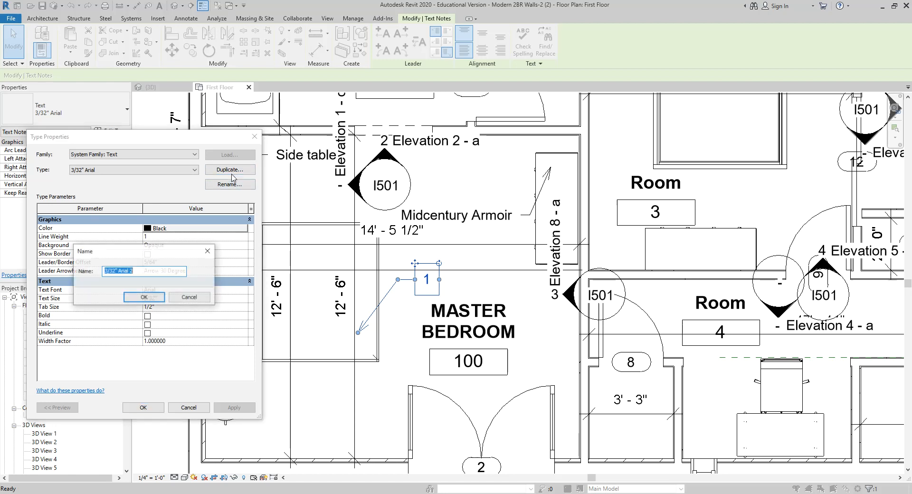
left_click(165, 272)
key("BackSpace")
key("BackSpace")
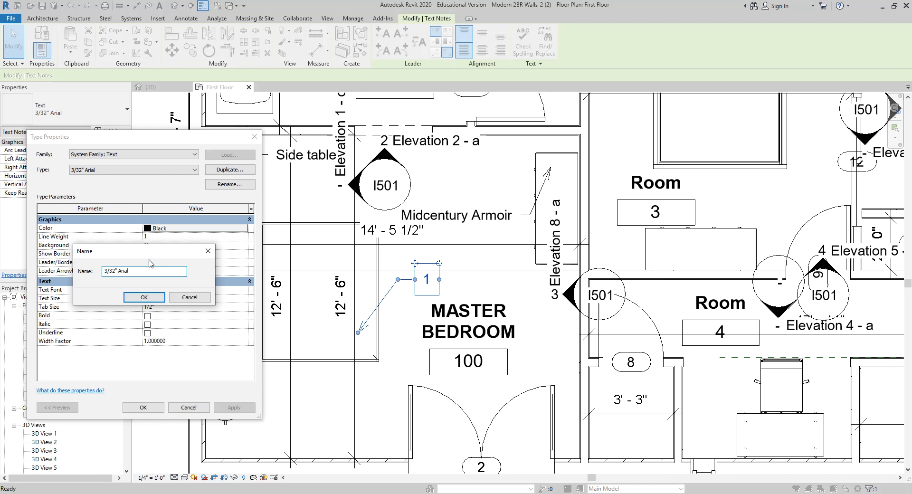
type("Border")
left_click(150, 298)
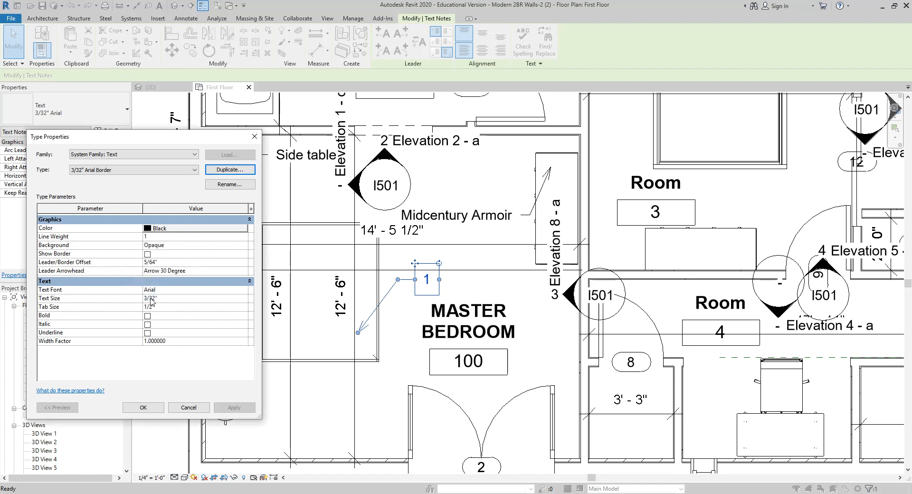
Turn on Show Border for the 3/32" Arial Border type and apply it to the "1" note
left_click(147, 255)
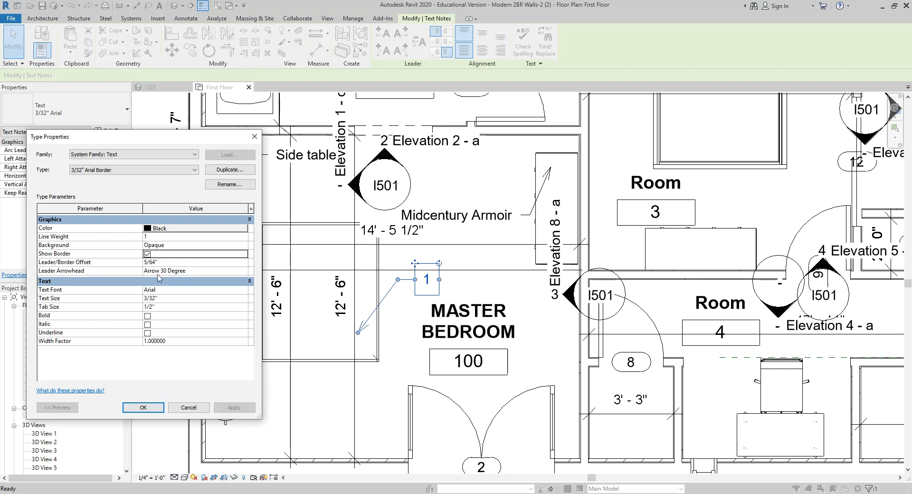
left_click(153, 410)
left_click(401, 350)
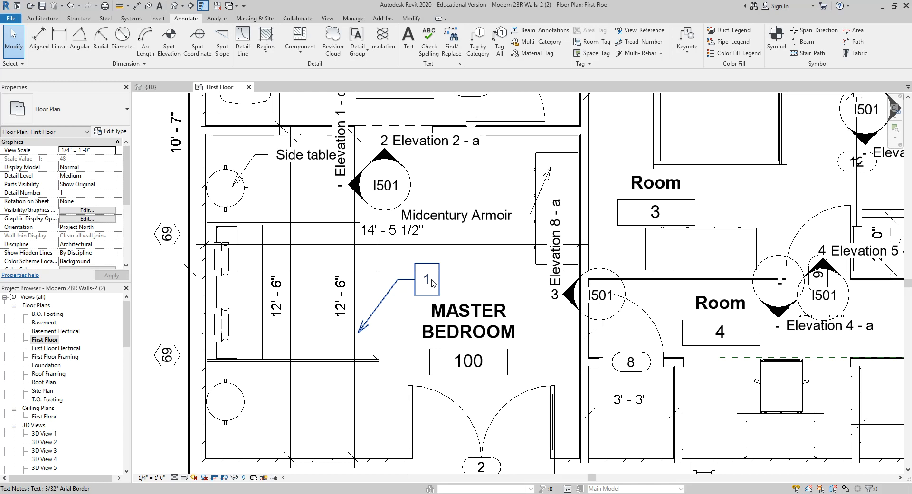
key("Escape")
middle_click_drag(458, 280, 426, 271)
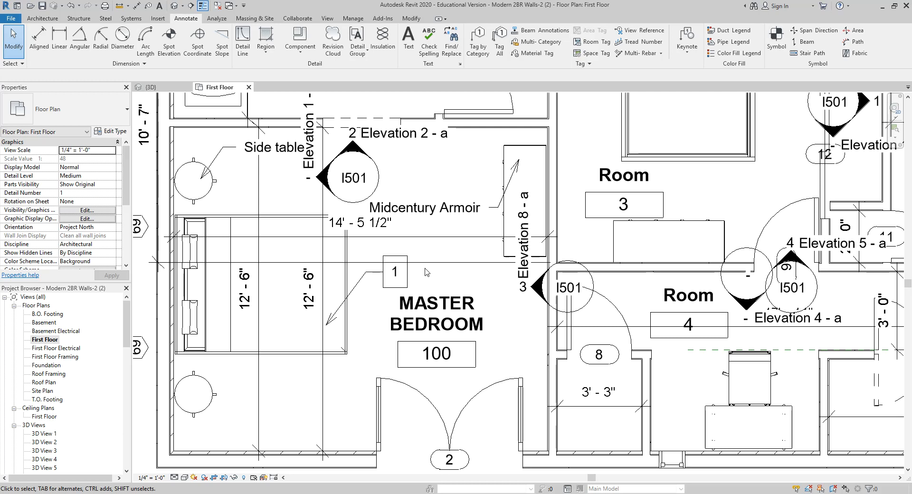
Duplicate the text type of the "Midcentury Armoir" note under the name 3/32" ACRONYM
left_click(434, 210)
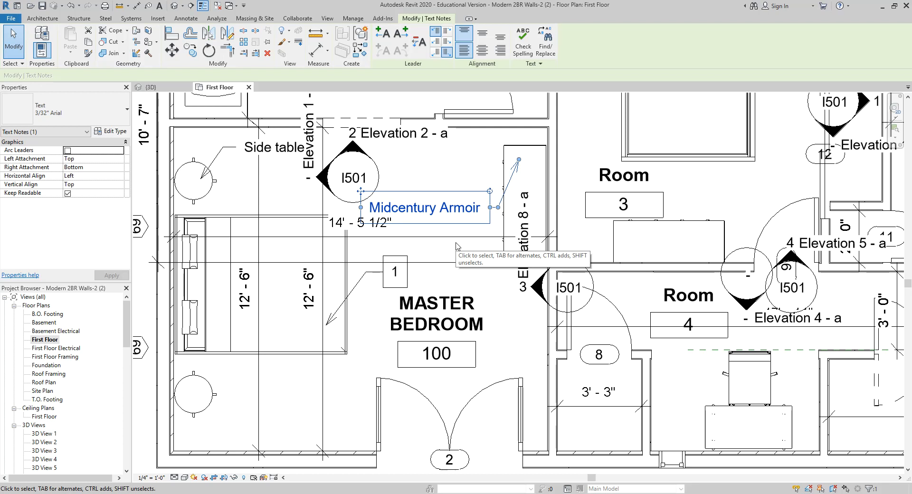
left_click(462, 228)
left_click(463, 213)
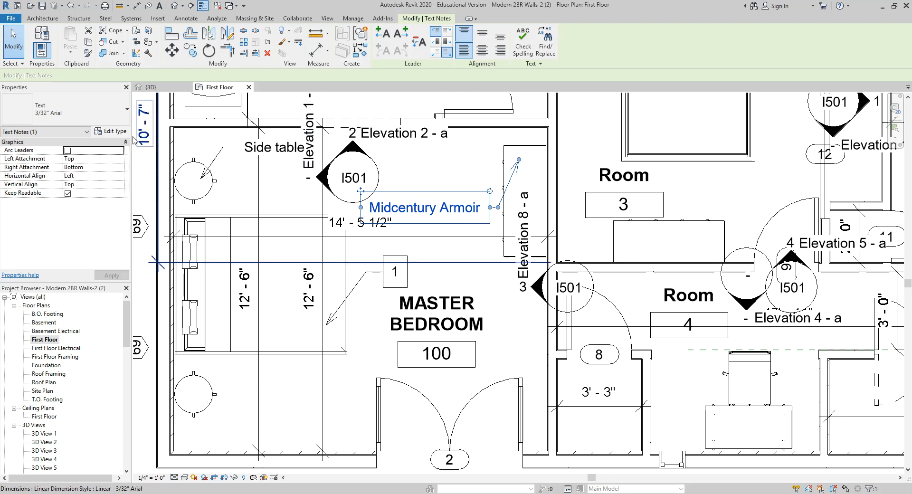
left_click(115, 133)
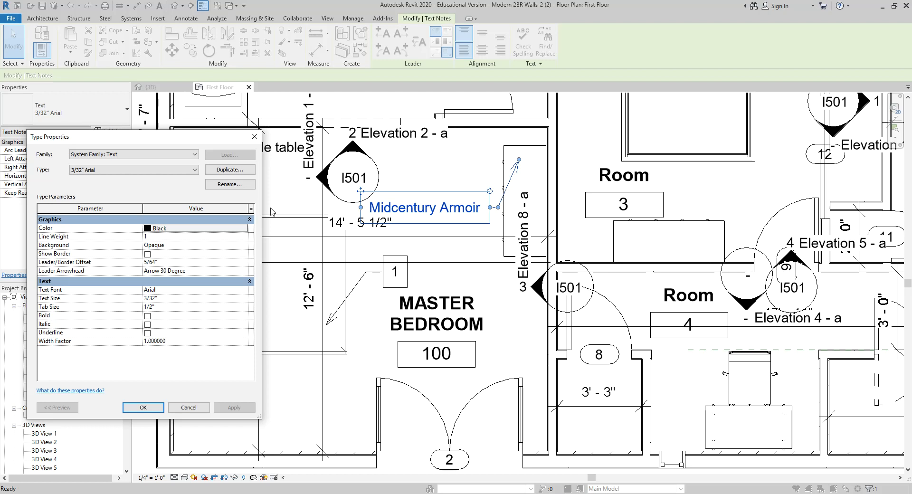
left_click(230, 169)
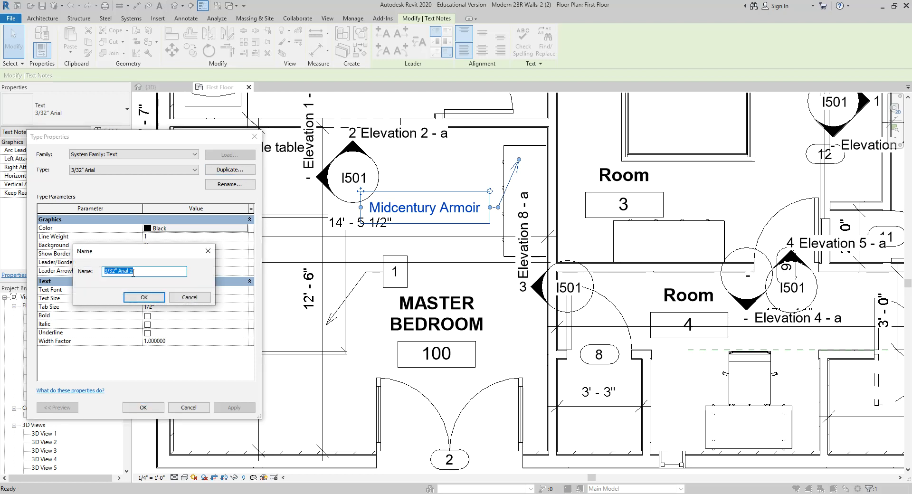
left_click(120, 272)
left_click_drag(119, 272, 157, 270)
type("ACRONYM")
left_click(144, 297)
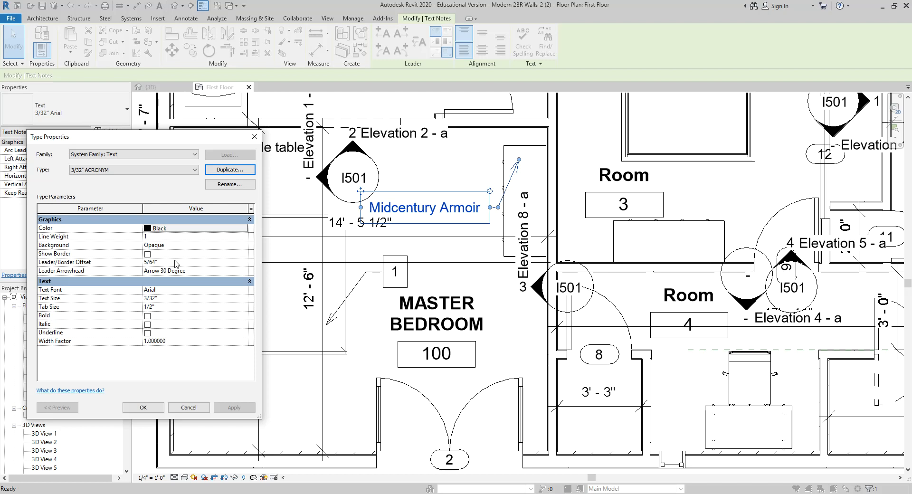
Set the text font of the 3/32" ACRONYM type to Papyrus and apply it to the "Midcentury Armoir" note
left_click(166, 291)
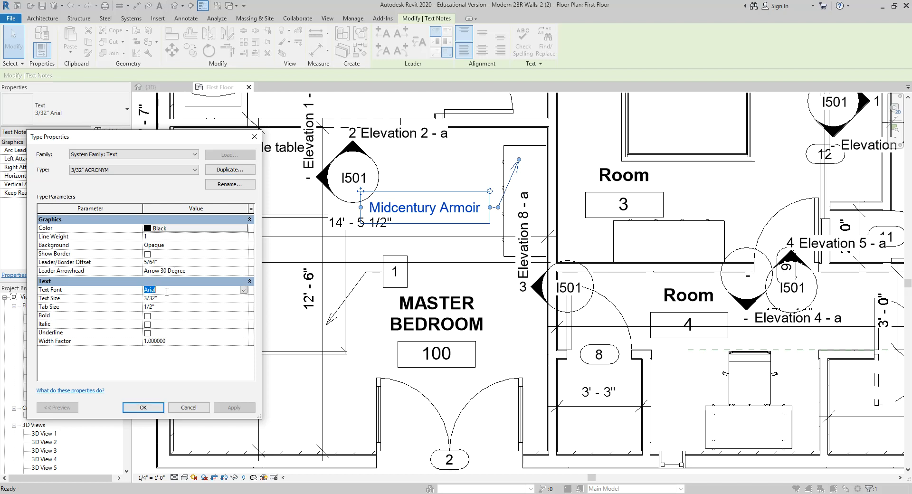
left_click(244, 290)
type("Century")
key("BackSpace")
type("PAP")
key("BackSpace")
key("BackSpace")
key("BackSpace")
key("BackSpace")
key("BackSpace")
key("BackSpace")
key("BackSpace")
key("BackSpace")
type("Pap")
key("Return")
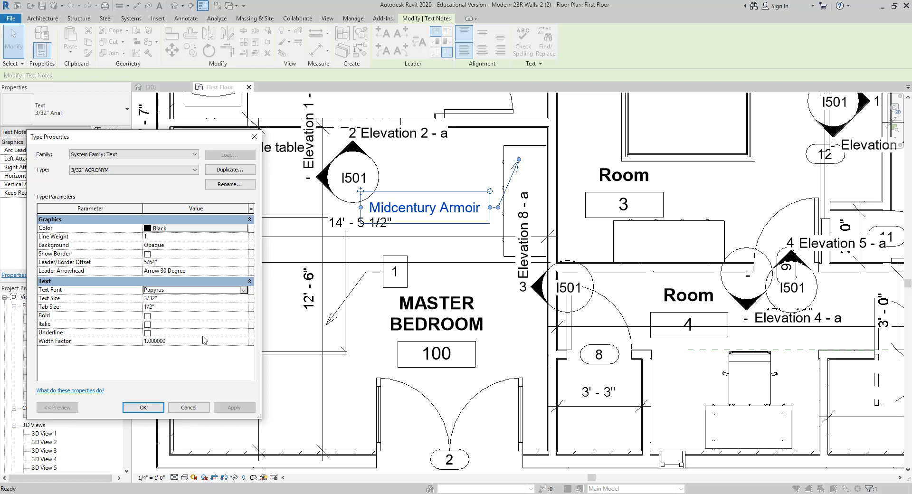
left_click(143, 407)
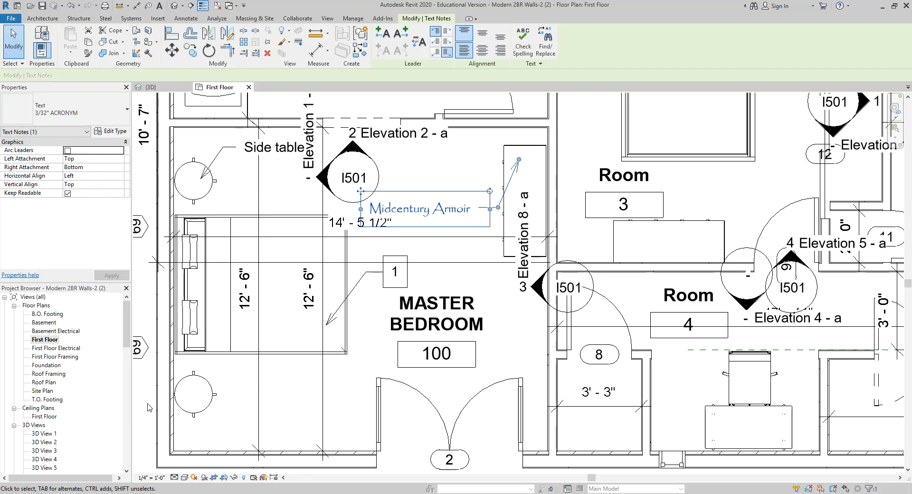
left_click(451, 271)
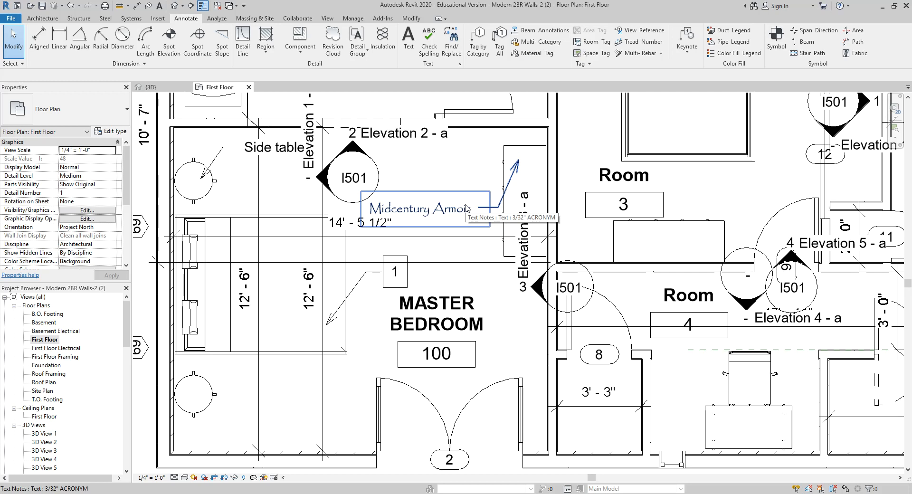
Review the text types available for the "Midcentury Armoir" note without changing its type
left_click(465, 208)
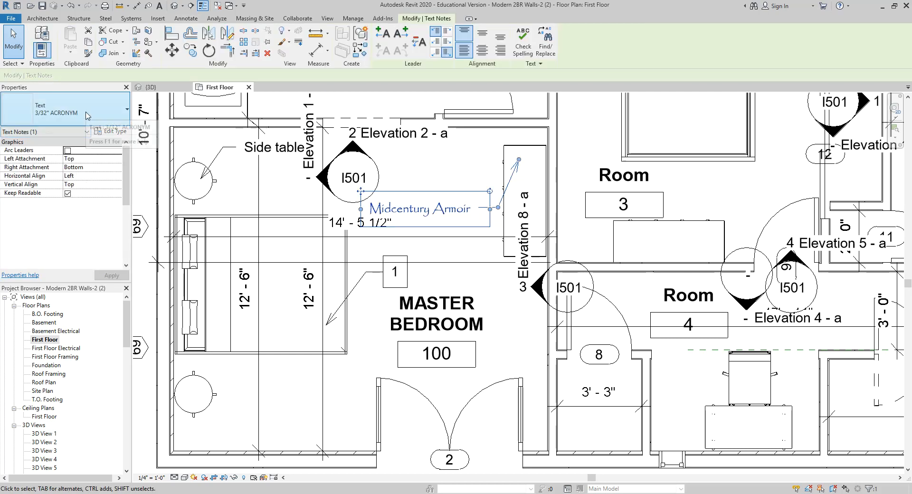
left_click(87, 116)
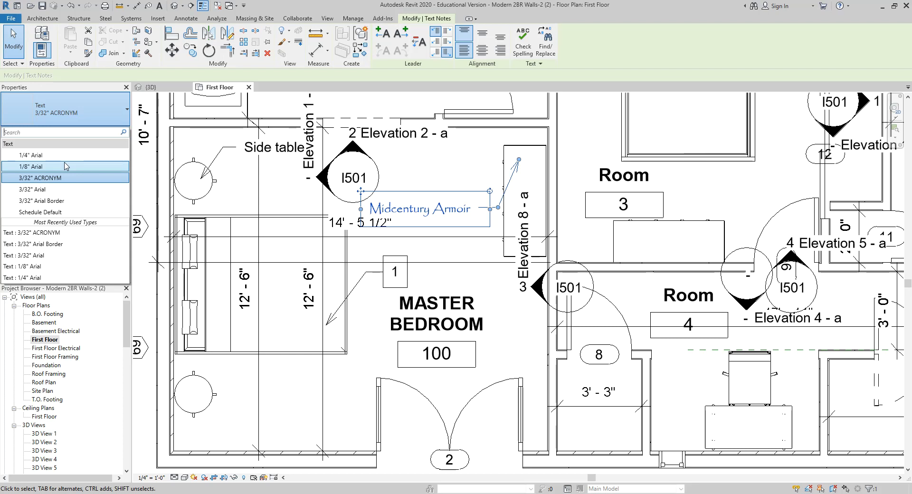
left_click(474, 185)
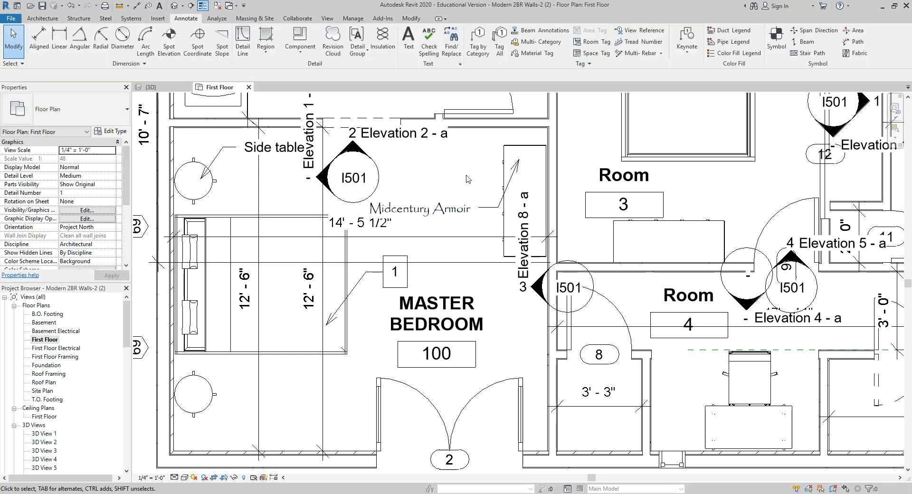
left_click(470, 204)
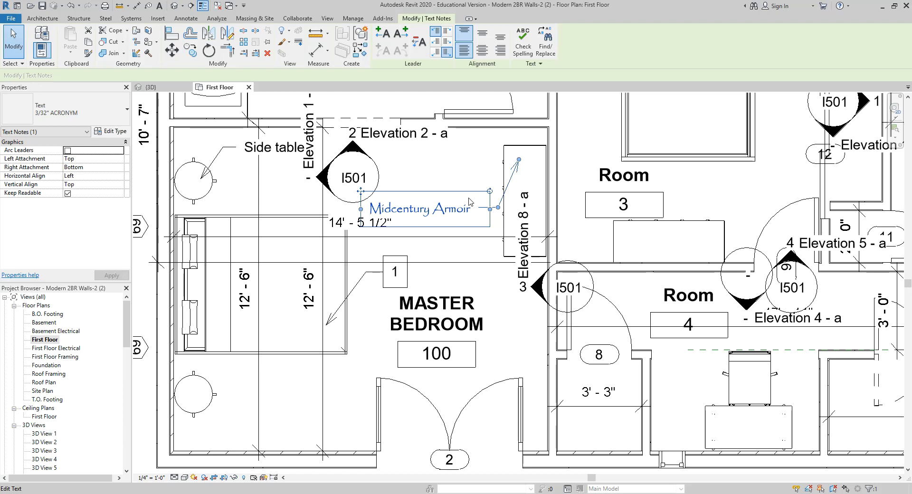
key("Escape")
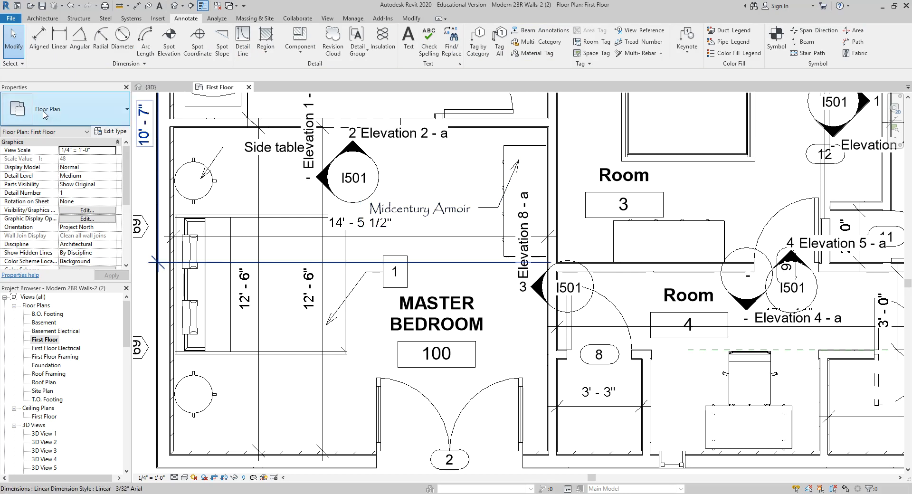
left_click(44, 114)
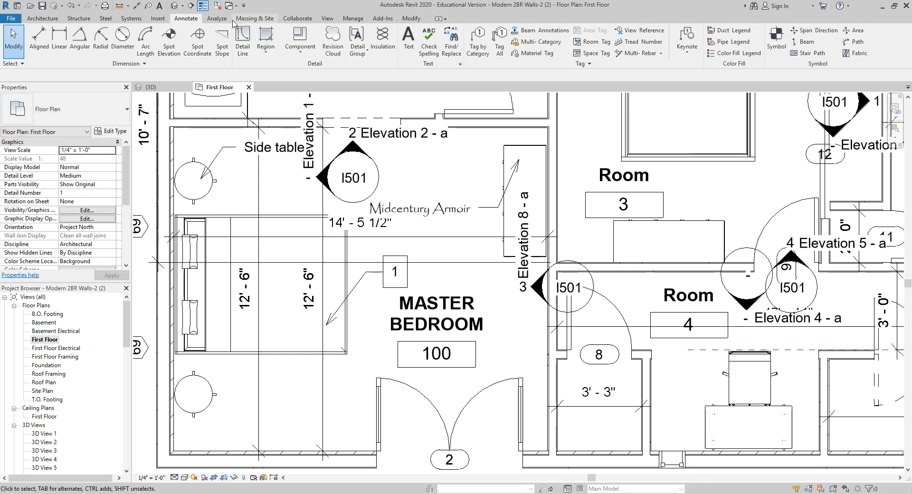
left_click(408, 40)
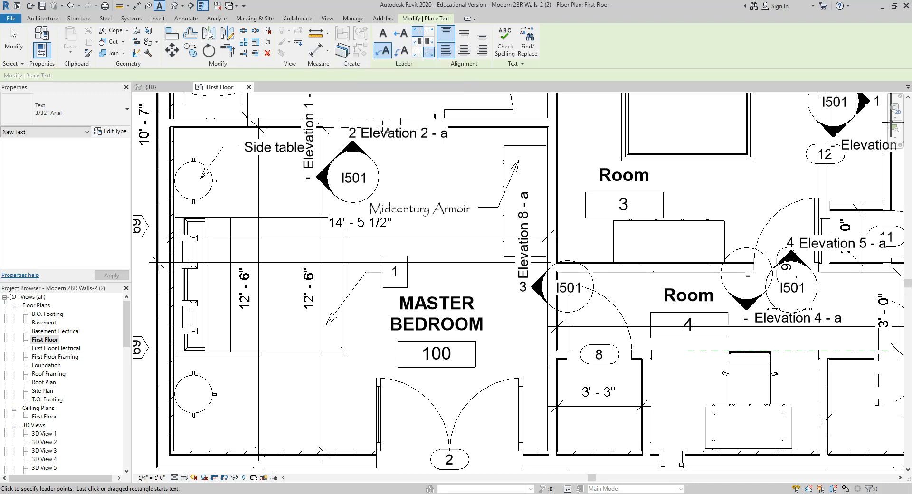
key("Escape")
key("Escape")
Duplicate the linear dimension style of the horizontal dimension across Room 3 under the name Linear - 3/32" ACRONYM
scroll(427, 184, "down", 2)
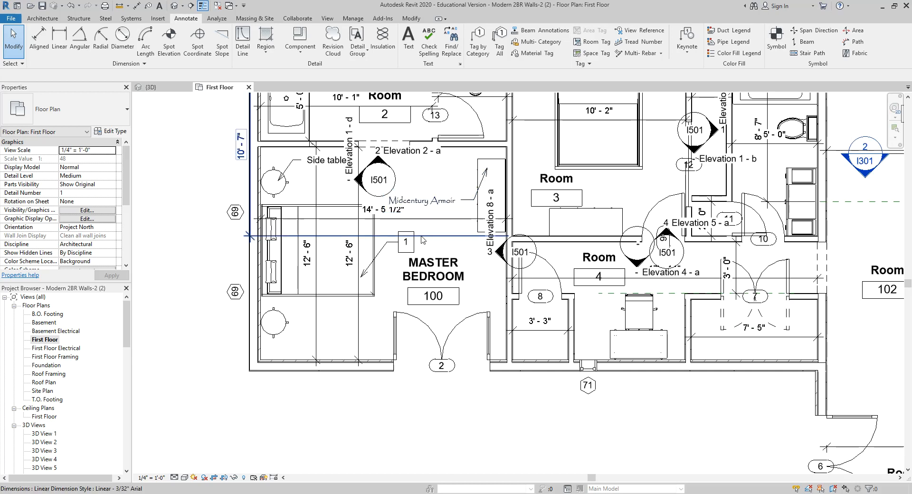
middle_click_drag(450, 245, 416, 328)
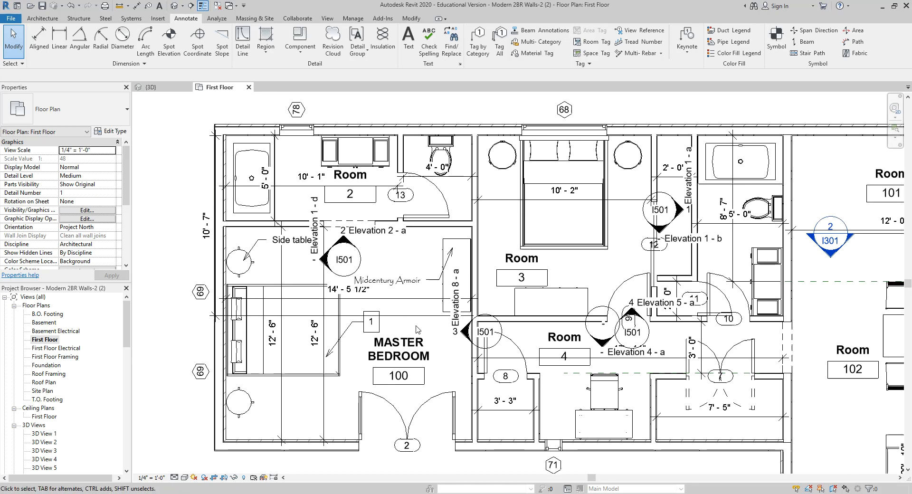
scroll(522, 199, "up", 2)
left_click(502, 200)
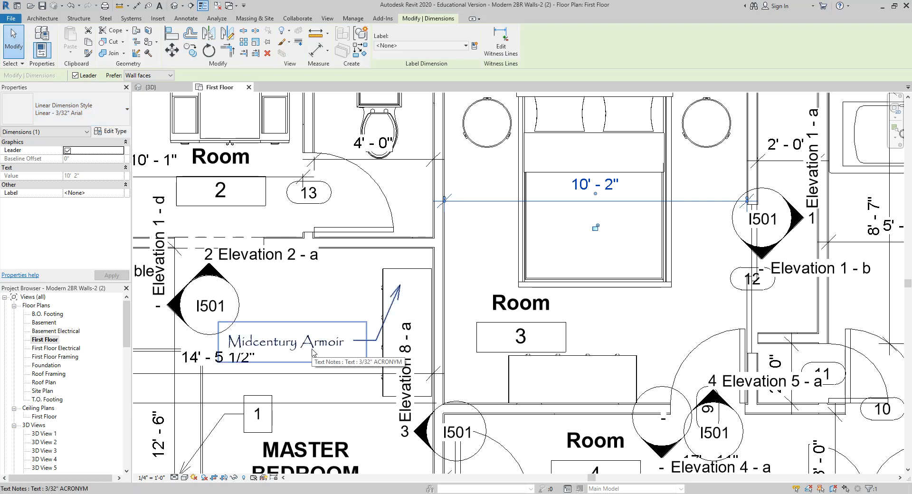
left_click(113, 131)
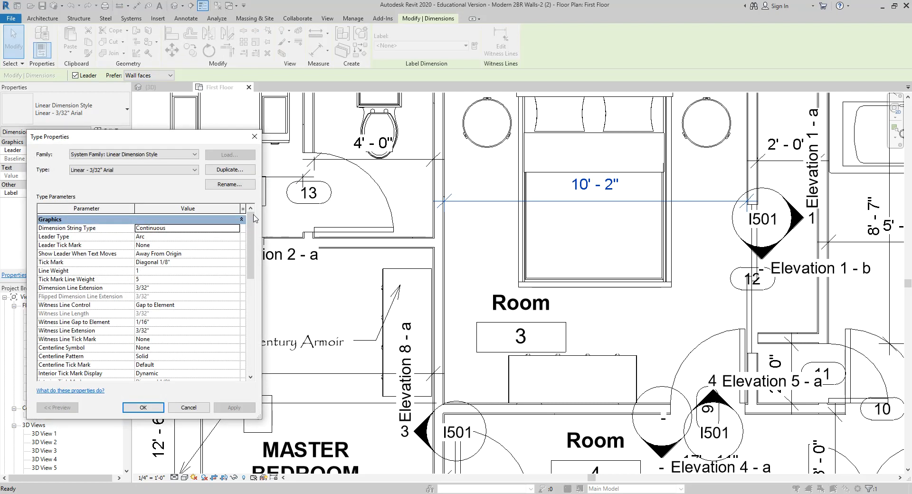
left_click(242, 175)
left_click(157, 271)
left_click_drag(136, 271, 179, 270)
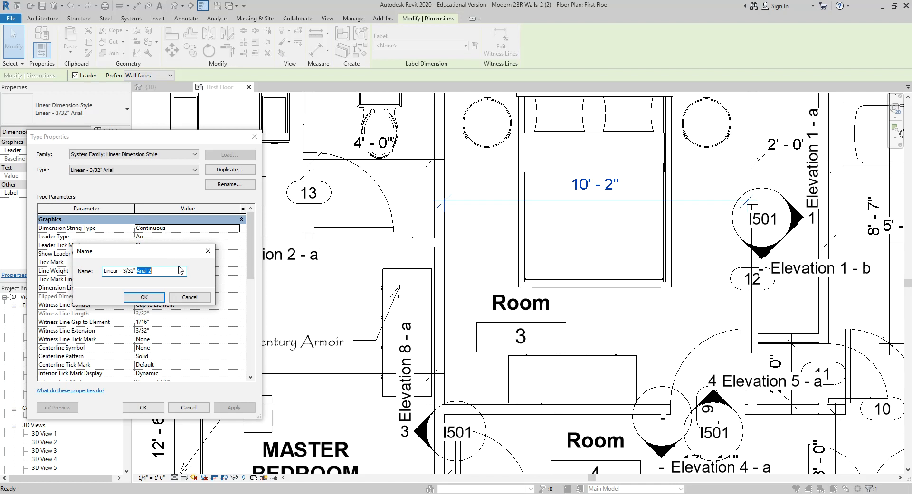
type("ACRONYM")
left_click(156, 296)
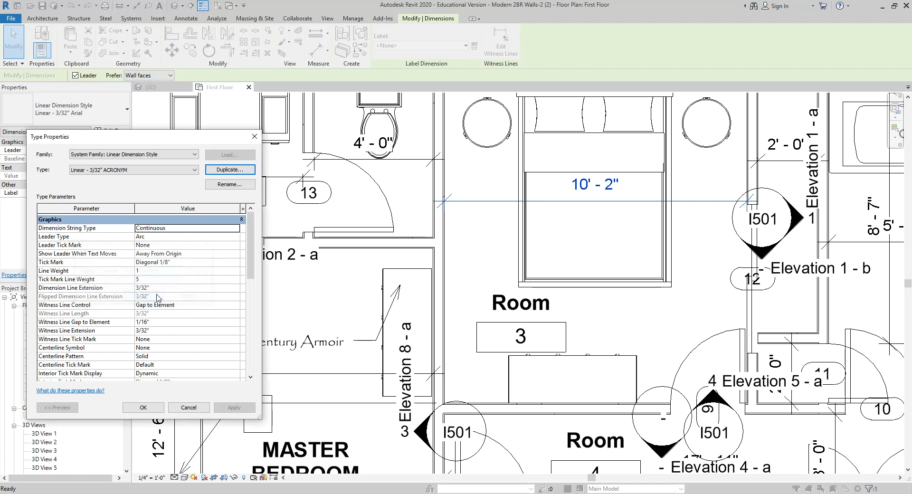
Set the text font of the Linear - 3/32" ACRONYM dimension style to Papyrus and apply it to the Room 3 dimension
left_click_drag(250, 261, 253, 348)
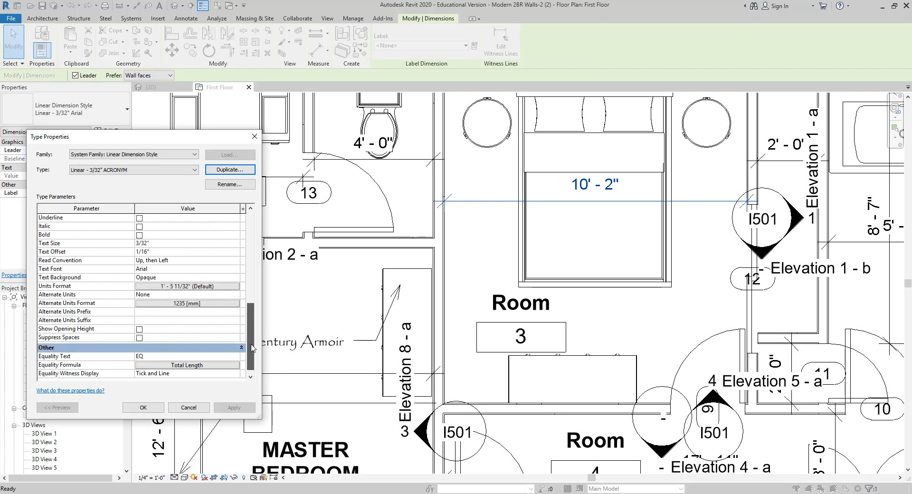
left_click(157, 269)
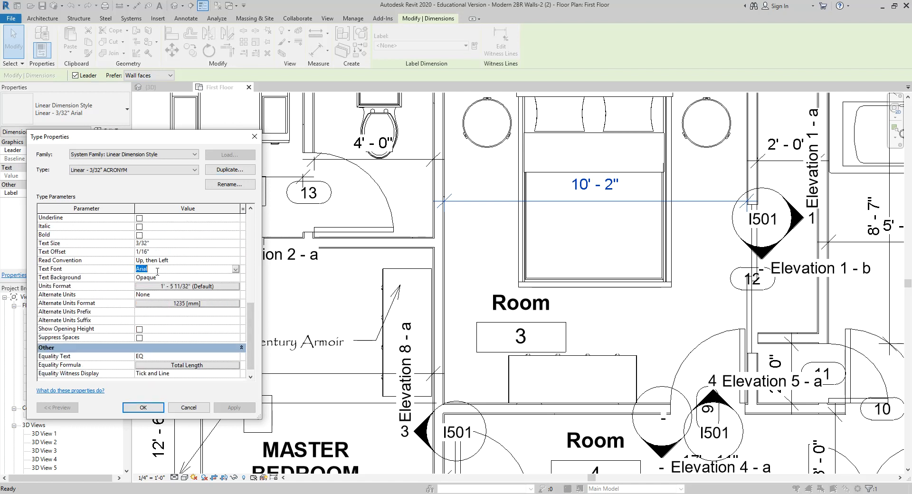
type("Papyrus")
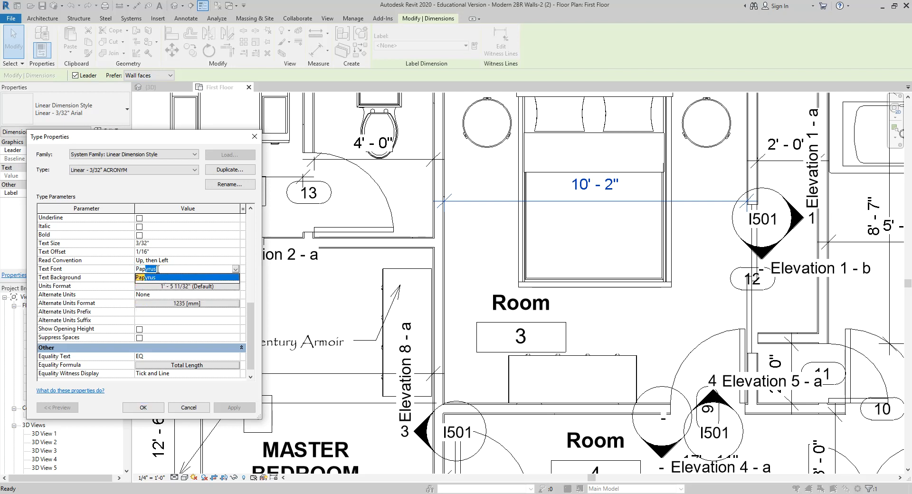
left_click(143, 408)
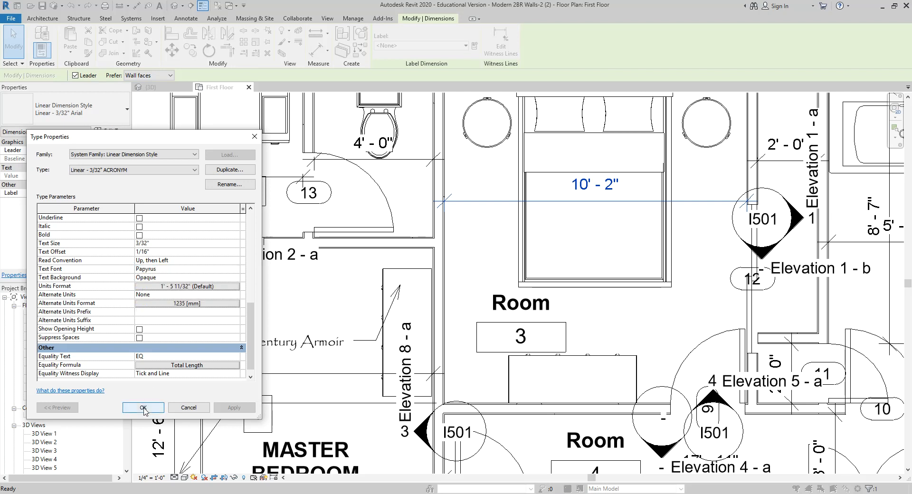
left_click(490, 257)
Select all Linear - 3/32" Arial dimensions visible in the view and change their type to Linear - 3/32" ACRONYM
scroll(483, 259, "down", 4)
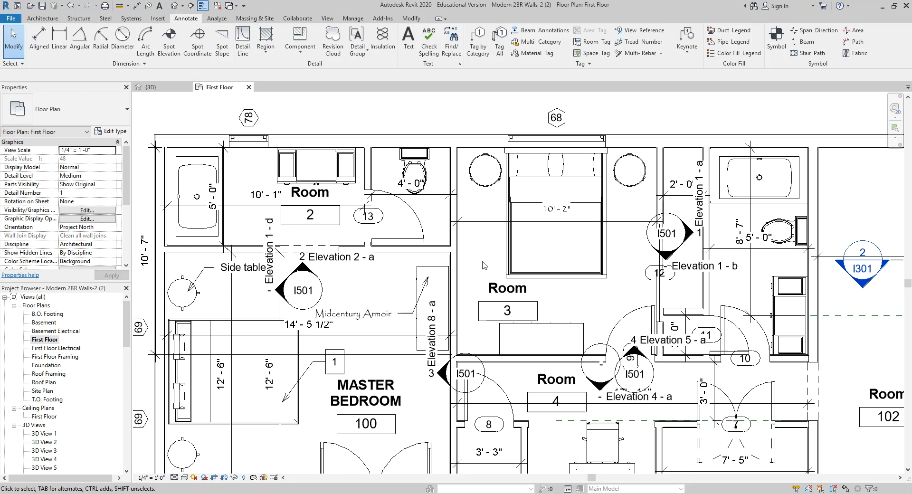
middle_click_drag(586, 297, 511, 264)
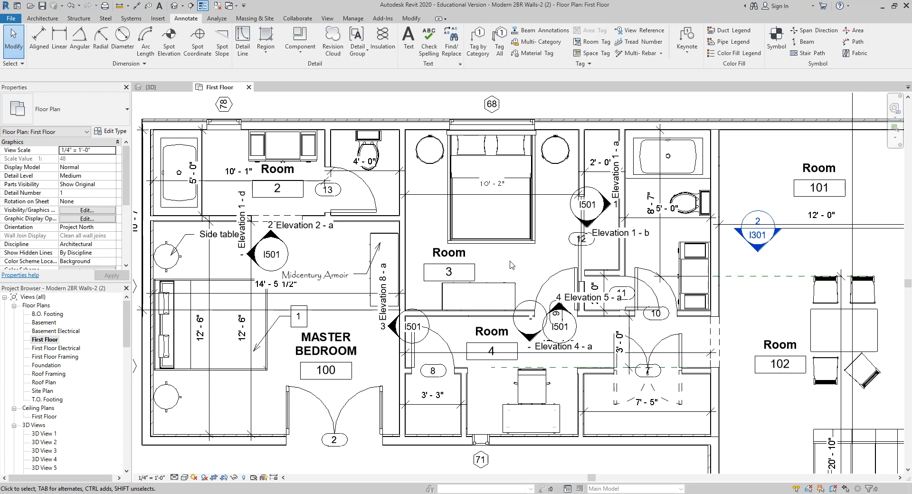
right_click(228, 185)
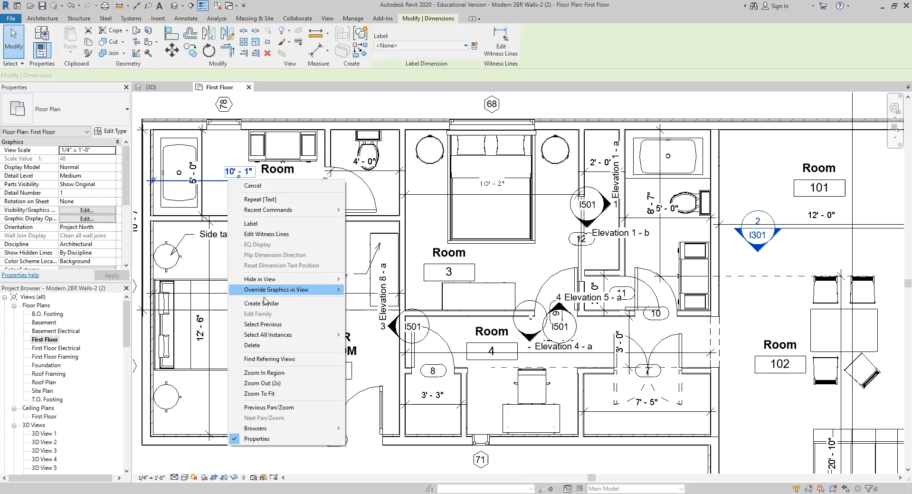
mouse_move(285, 335)
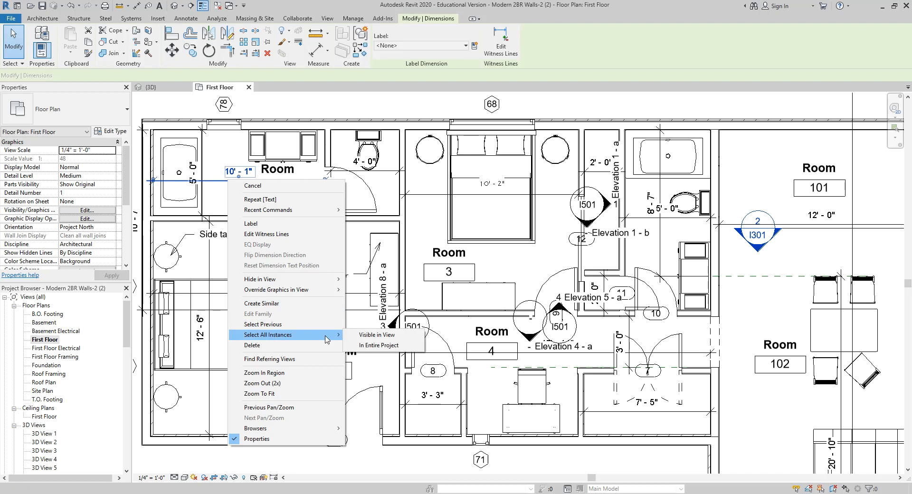
left_click(382, 336)
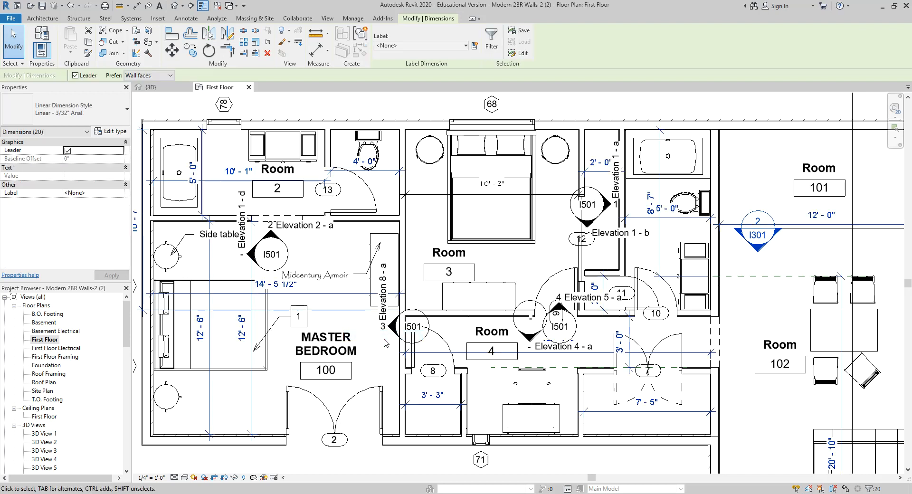
left_click(101, 117)
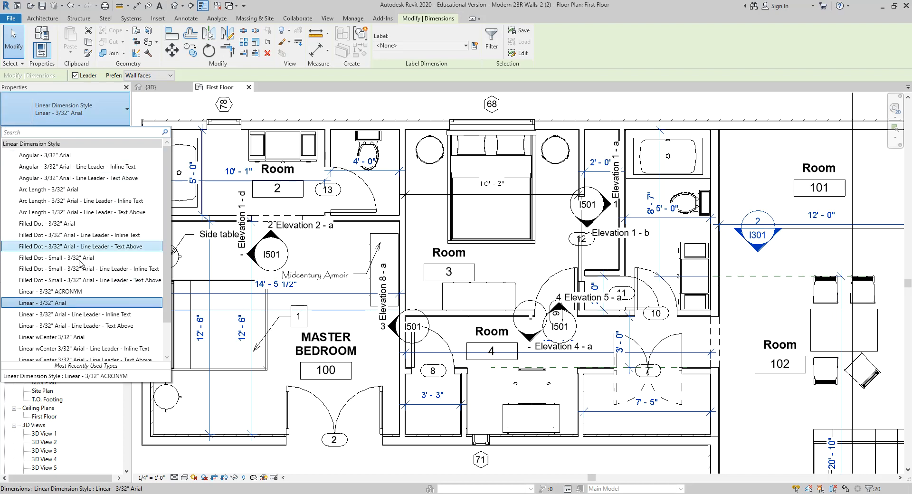
left_click(86, 292)
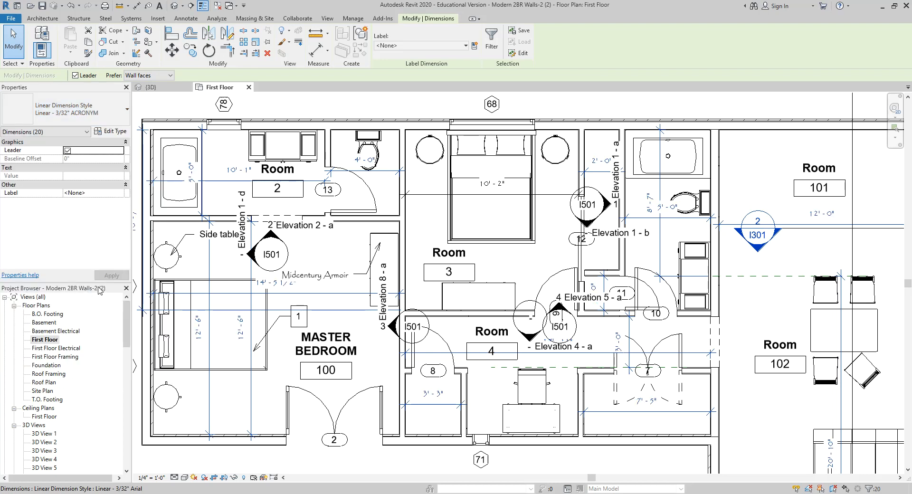
left_click(327, 465)
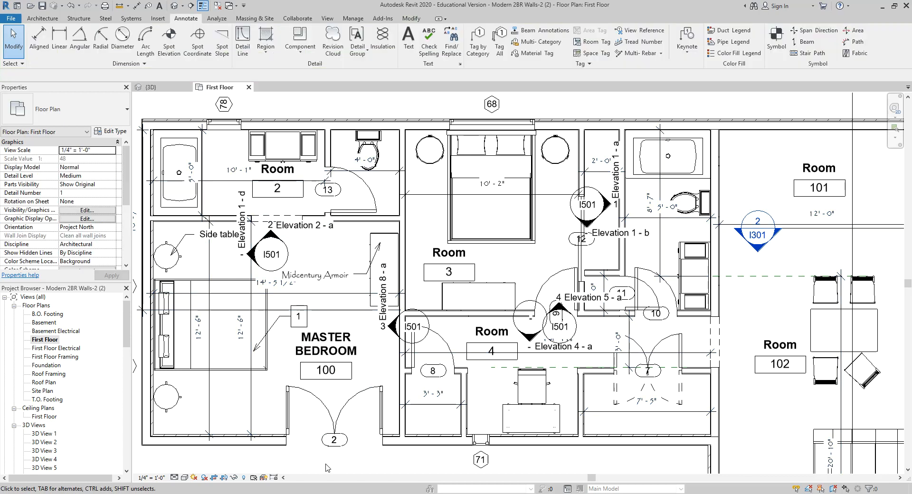
scroll(486, 204, "up", 3)
scroll(458, 211, "down", 1)
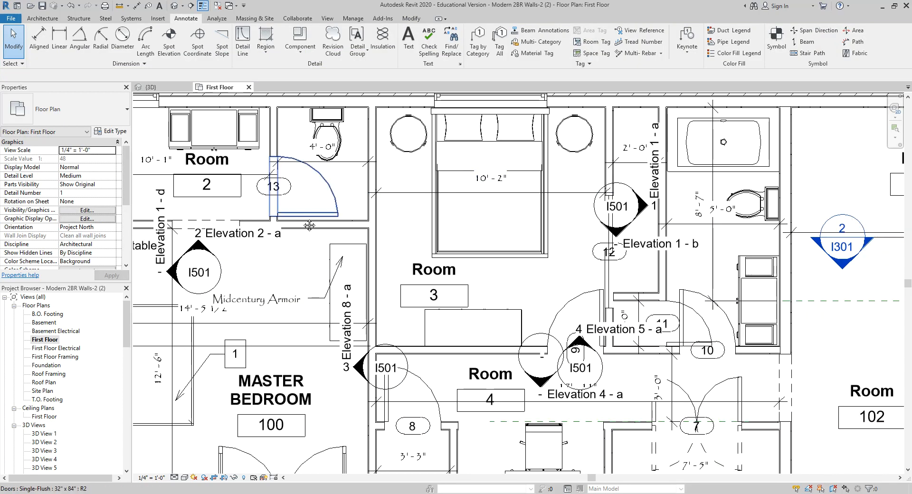
middle_click_drag(299, 222, 426, 207)
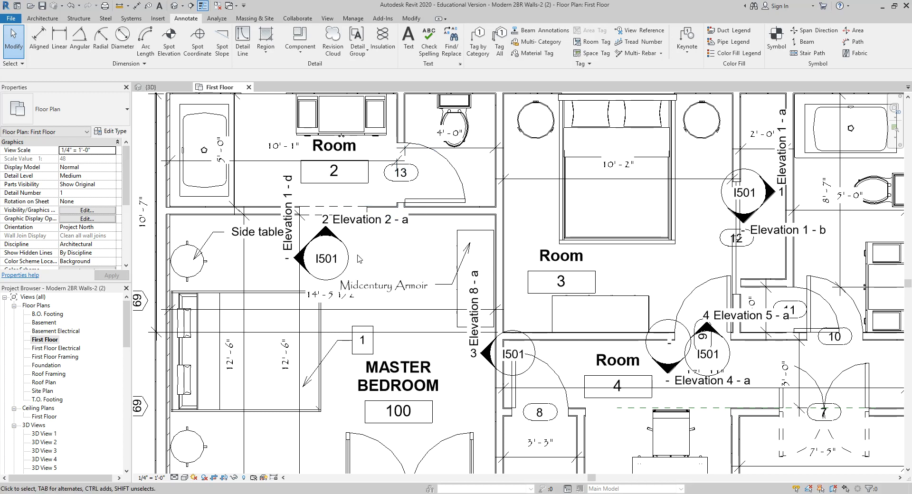
scroll(532, 270, "down", 3)
middle_click_drag(532, 271, 369, 246)
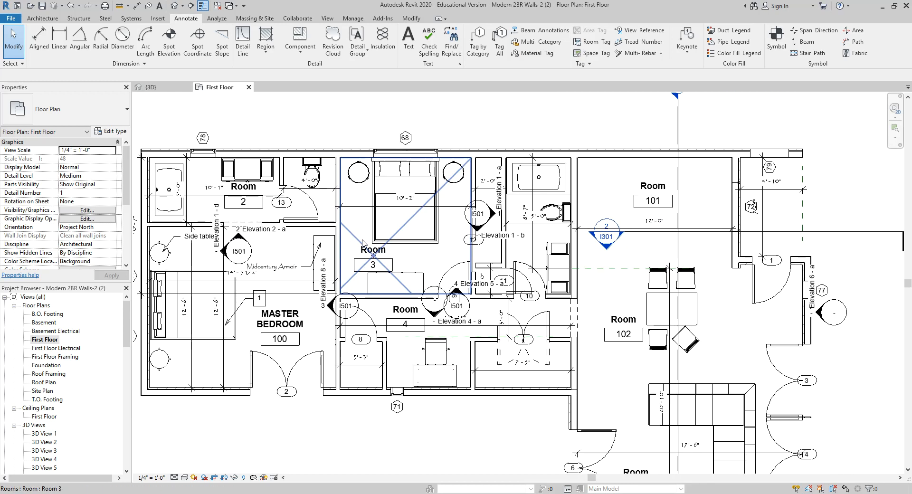